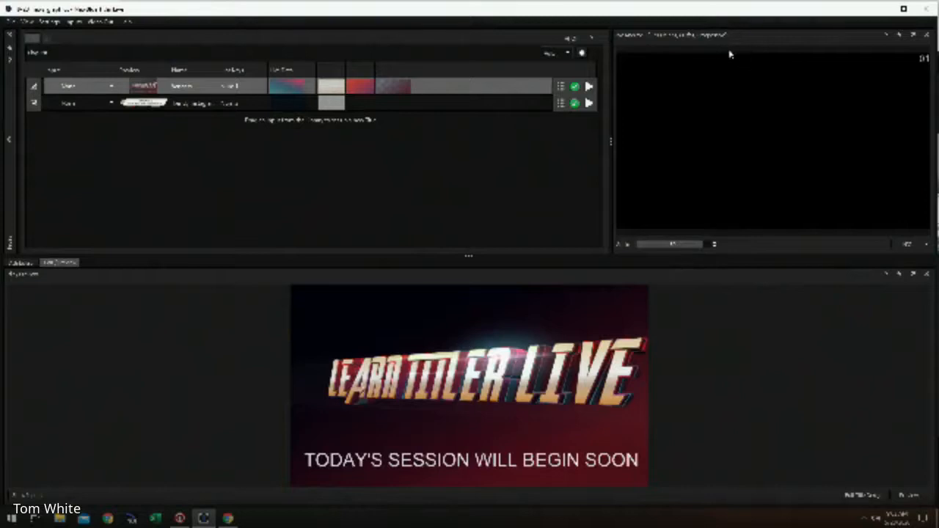
# - Look through the output destinations available for the program output
pyautogui.click(909, 243)
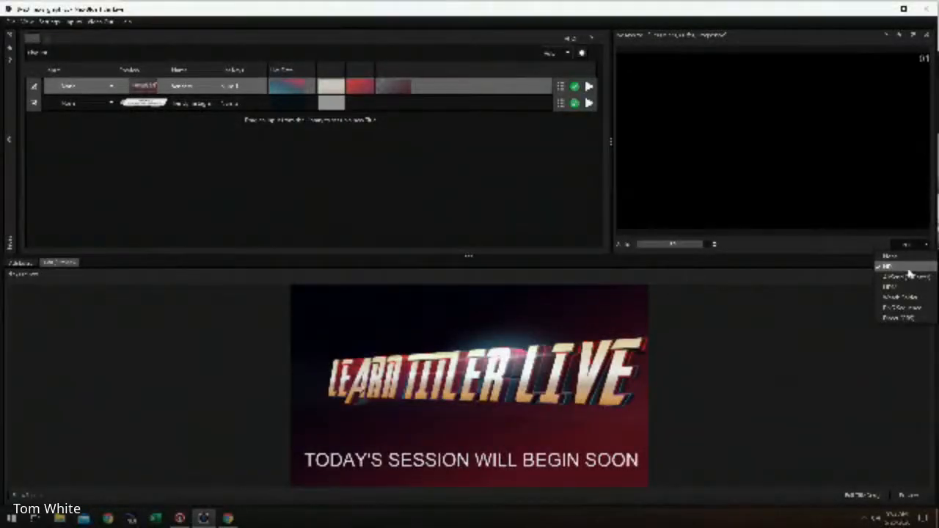
pyautogui.click(247, 313)
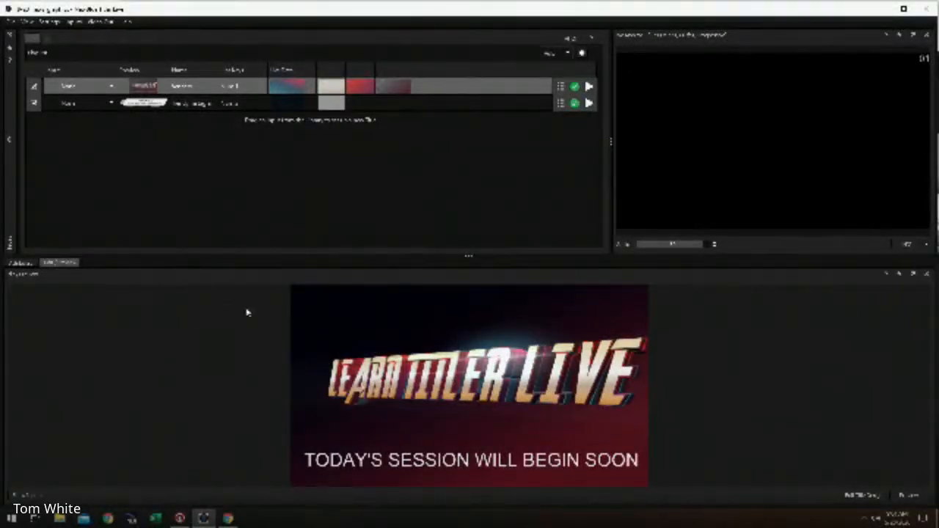
# - Replace the opening title's heading "LEARN TITLER LIVE" with "EDIT THIS" and play the title from the playlist
pyautogui.click(384, 326)
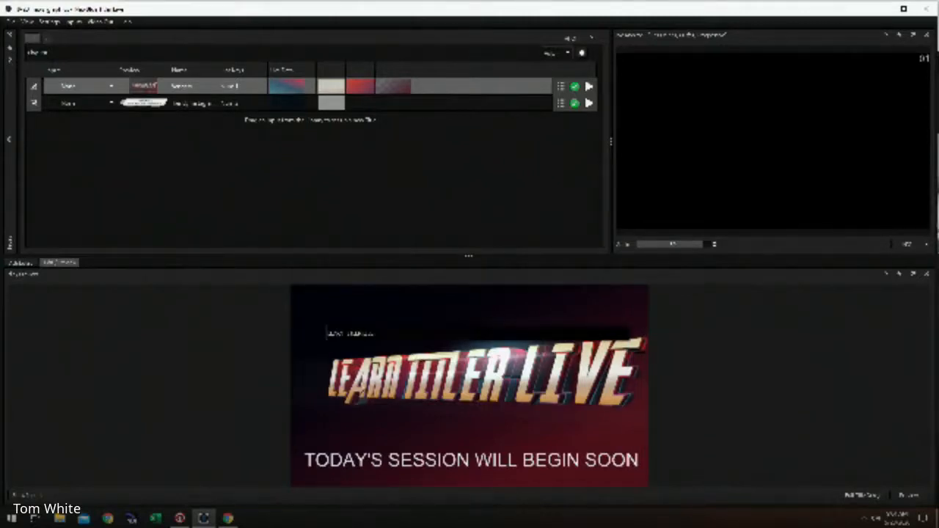
pyautogui.write('wel')
pyautogui.press('Return')
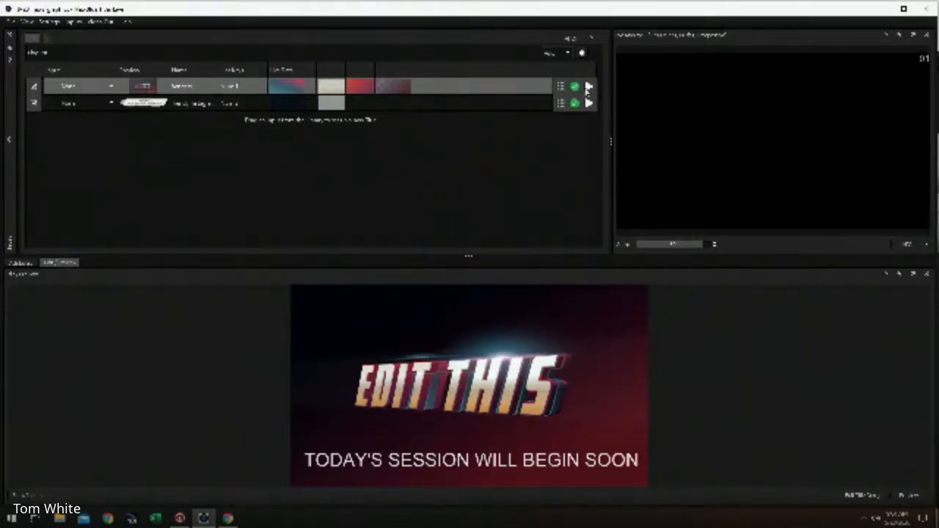
pyautogui.click(588, 87)
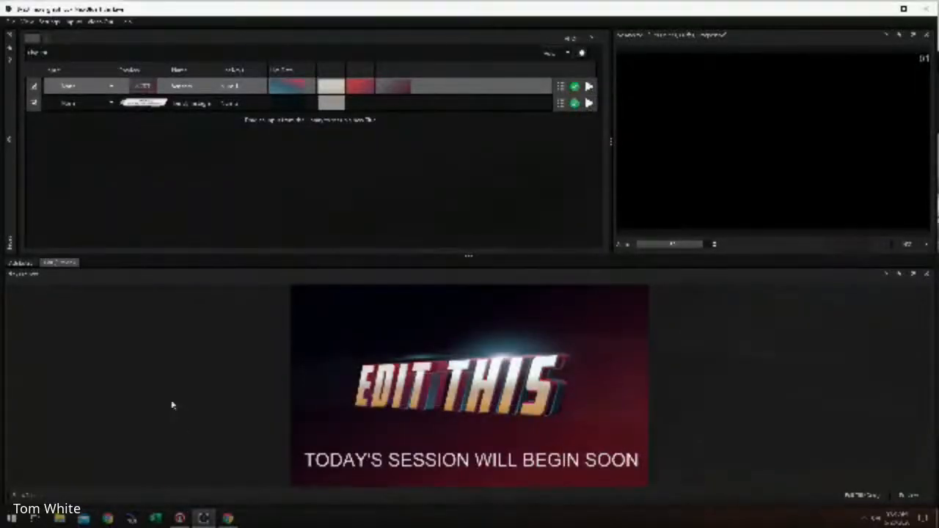
# - Review the full list of program output options once more, down to the direct output entry
pyautogui.click(925, 245)
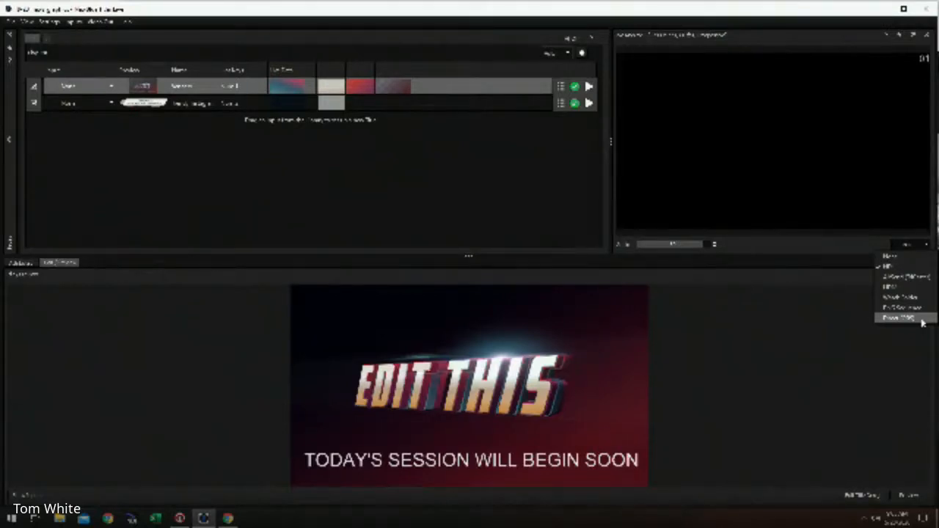
pyautogui.click(805, 326)
pyautogui.click(916, 245)
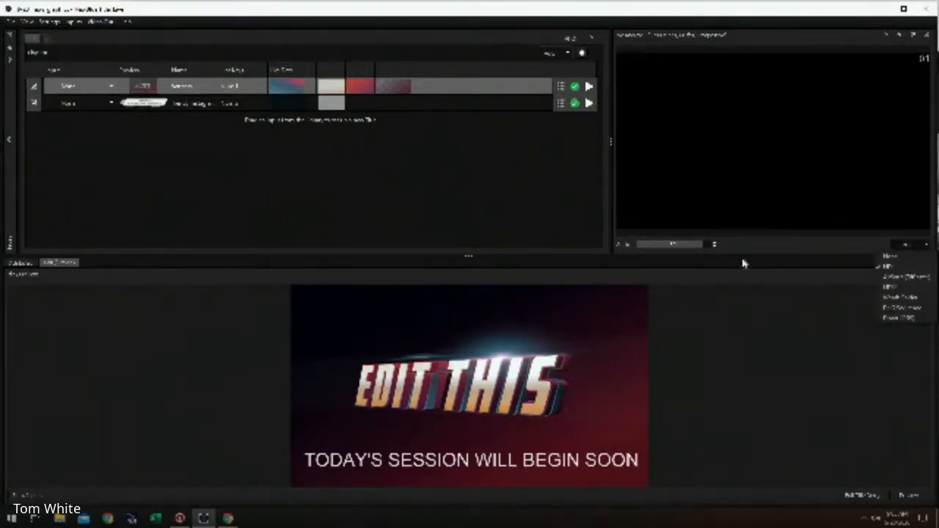
pyautogui.click(113, 145)
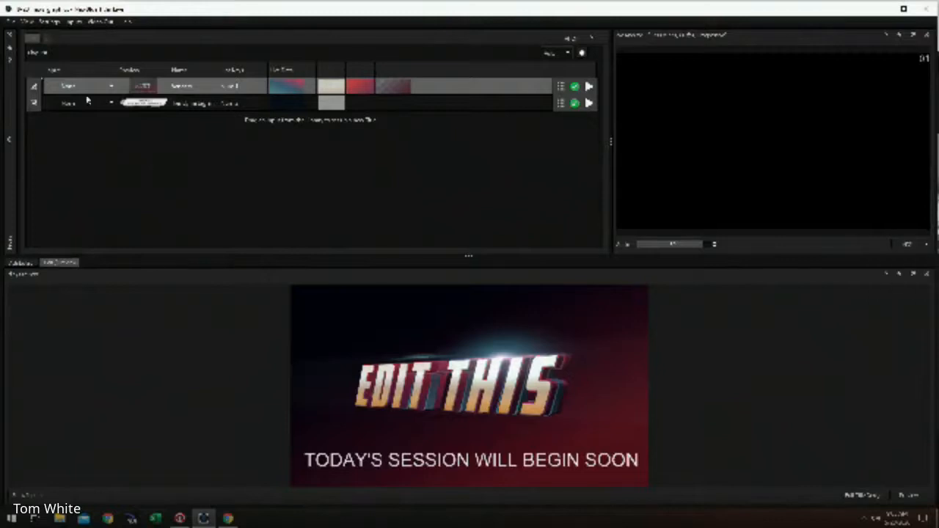
# - View the empty second playlist and return to the first playlist containing the two titles
pyautogui.click(49, 38)
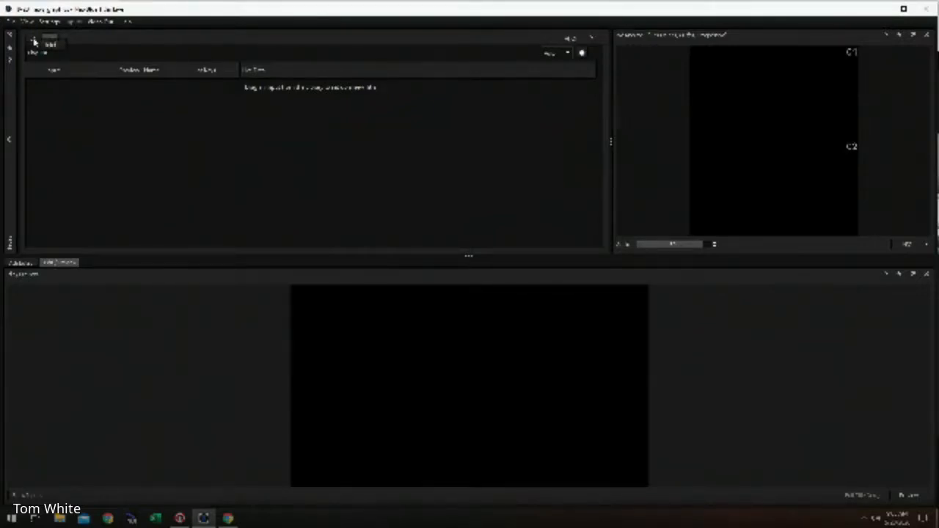
pyautogui.click(33, 41)
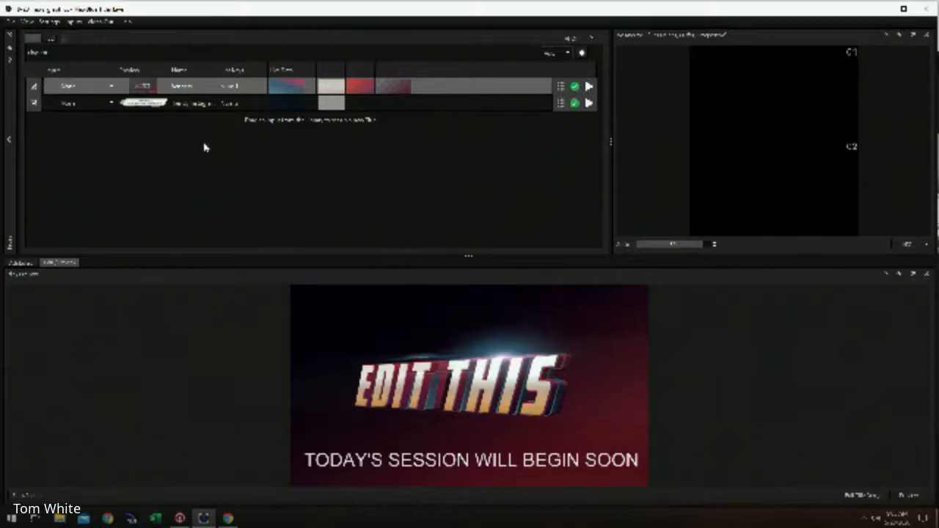
pyautogui.click(51, 40)
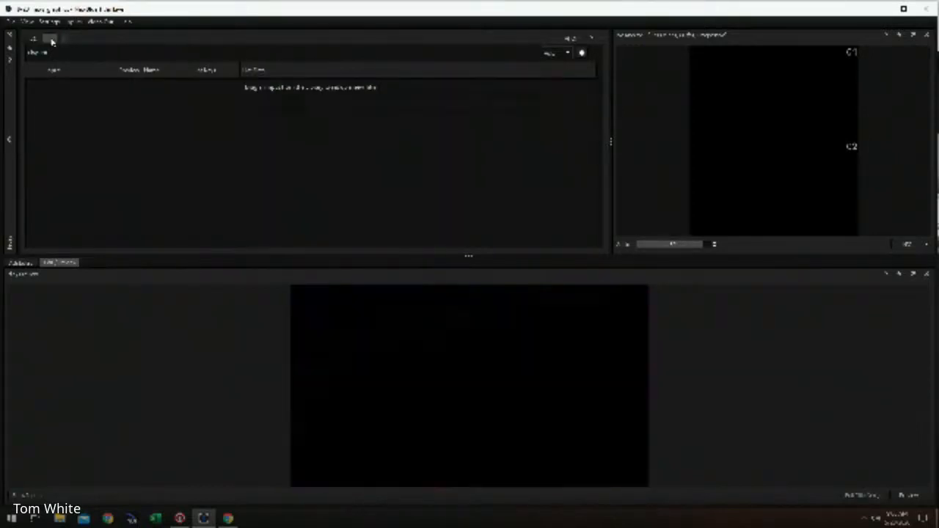
pyautogui.click(449, 273)
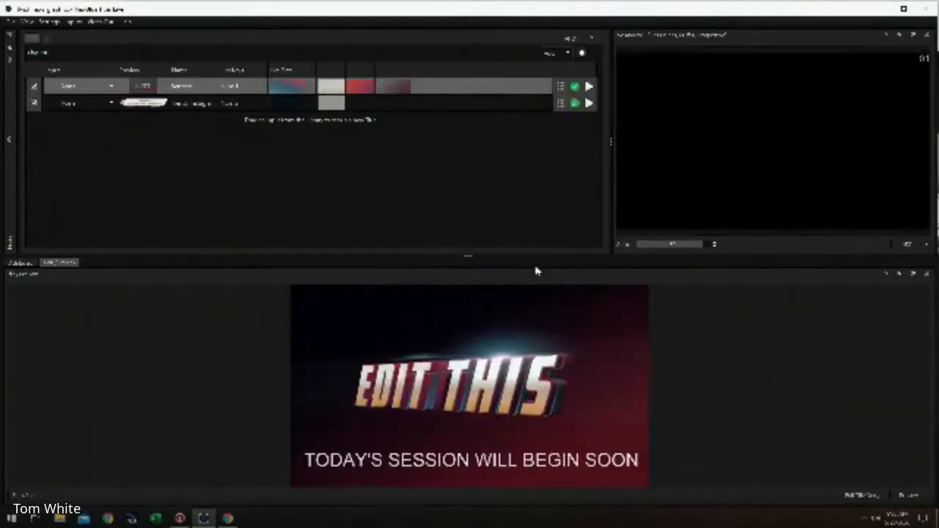
# - Open the template library, go up to the main design template folders and look into one of the lower-third collections
pyautogui.click(9, 139)
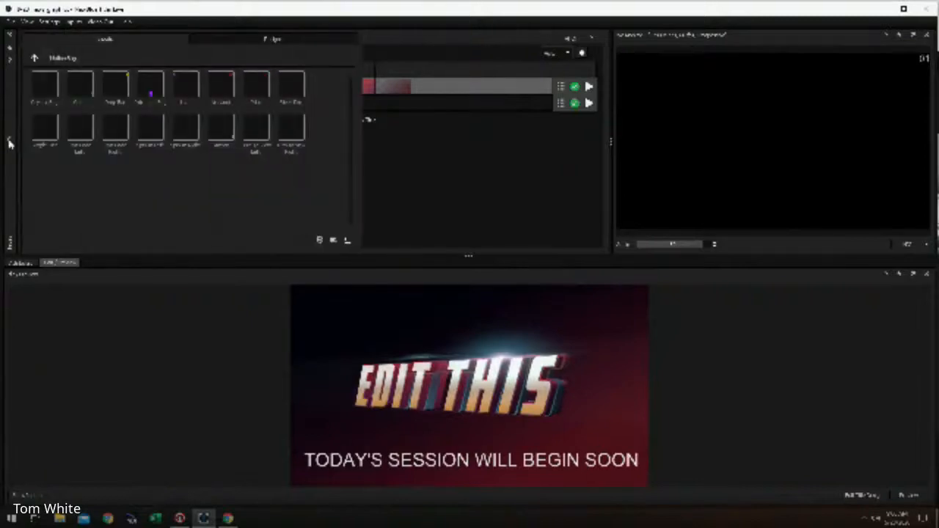
pyautogui.click(33, 58)
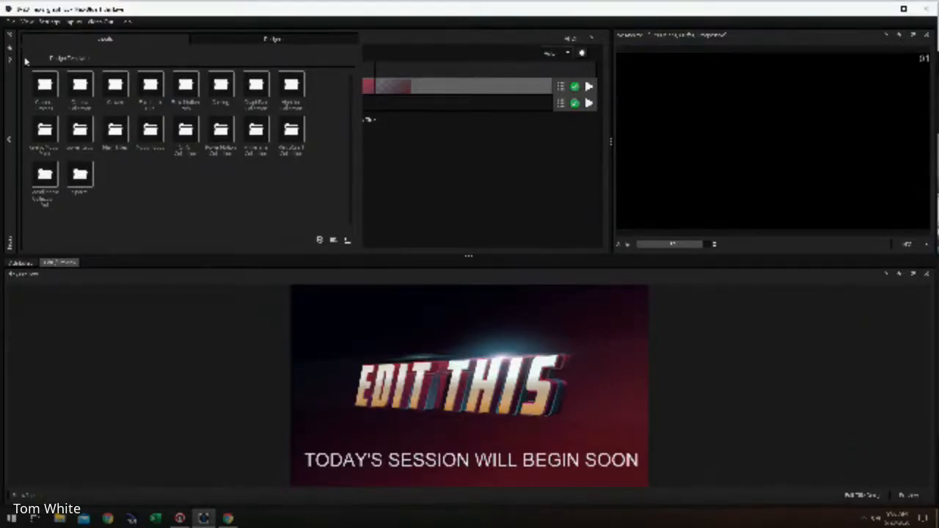
pyautogui.doubleClick(187, 131)
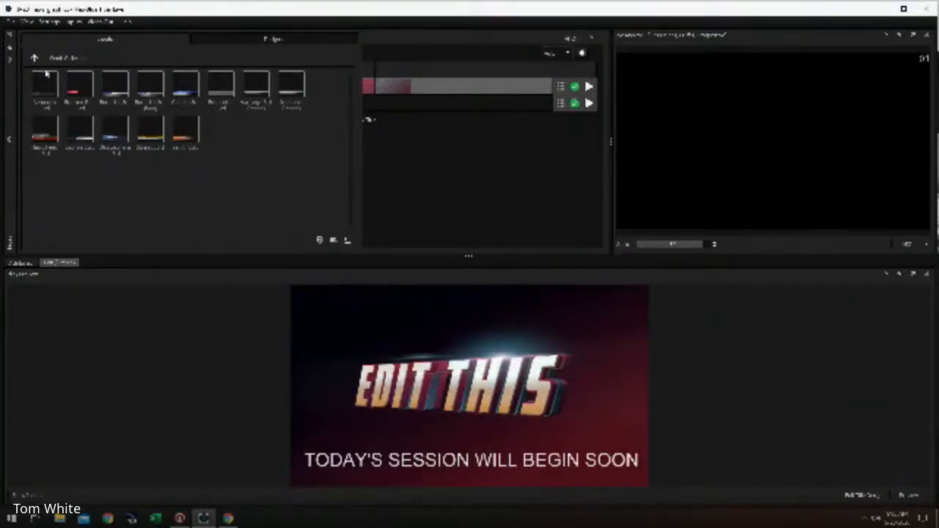
pyautogui.press('BackSpace')
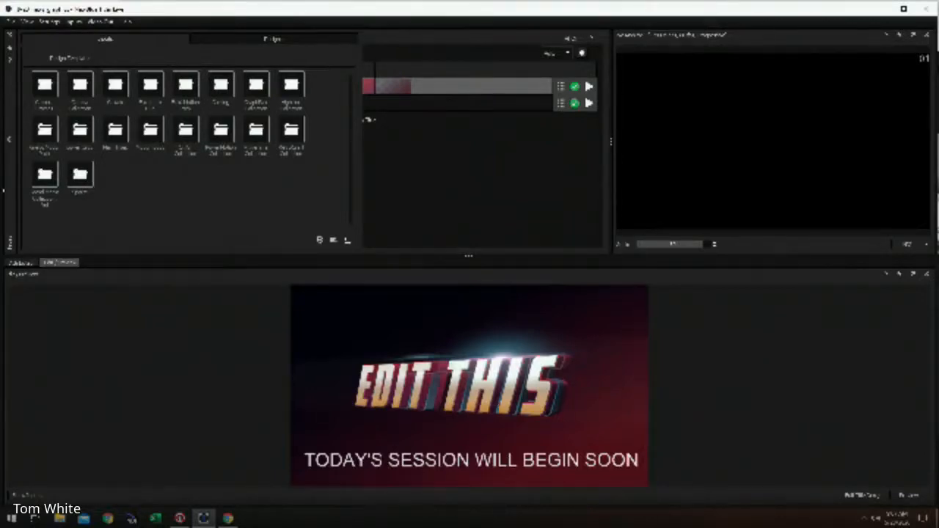
# - Browse the social media template collection, preview its "Follow Us on Social Media" design and return to the main template folders
pyautogui.doubleClick(45, 175)
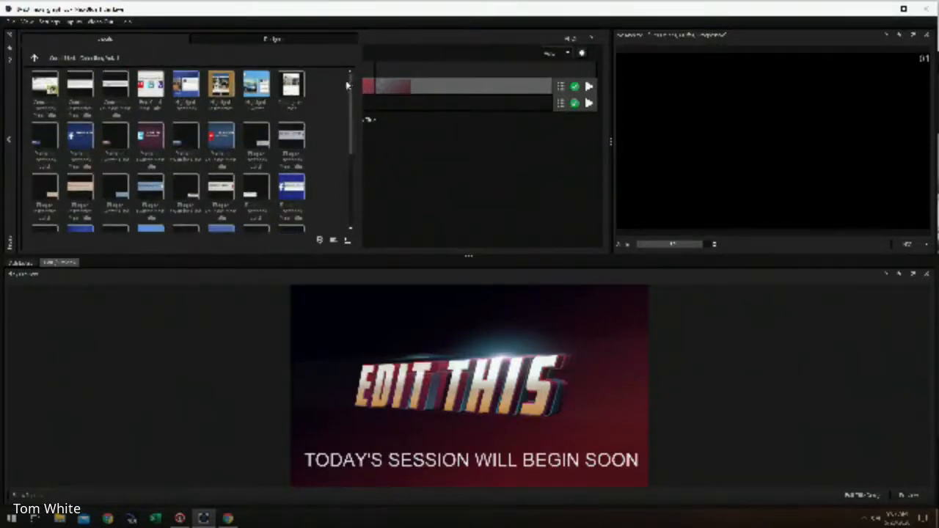
pyautogui.moveTo(350, 88); pyautogui.dragTo(353, 100)
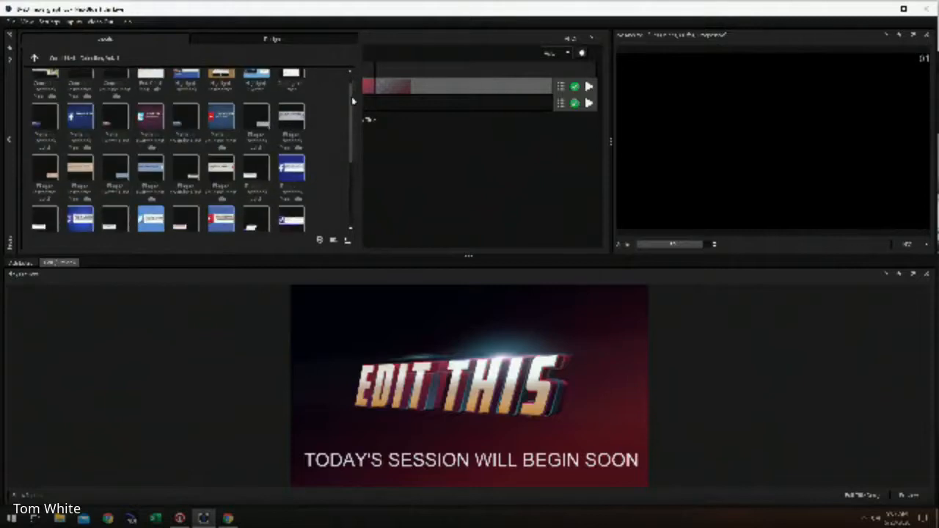
pyautogui.scroll(1, 353, 101)
pyautogui.click(157, 86)
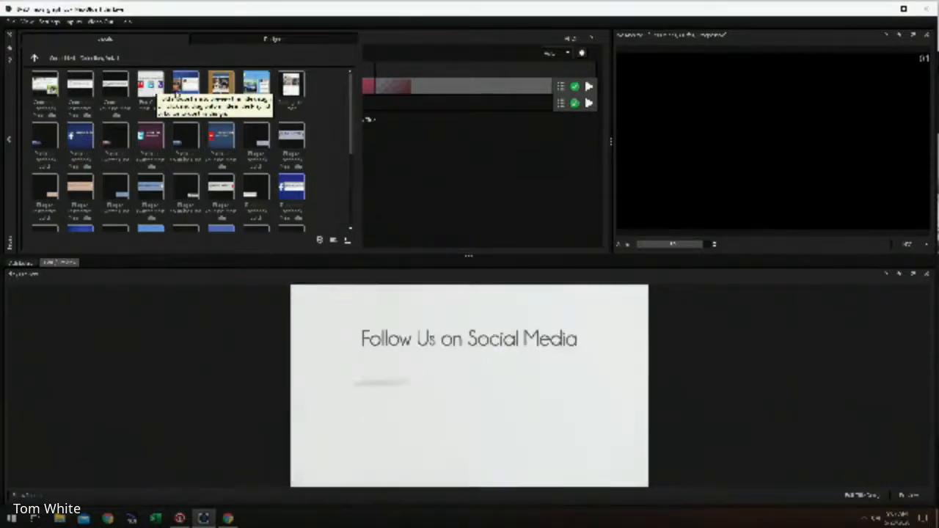
pyautogui.click(184, 92)
pyautogui.click(188, 97)
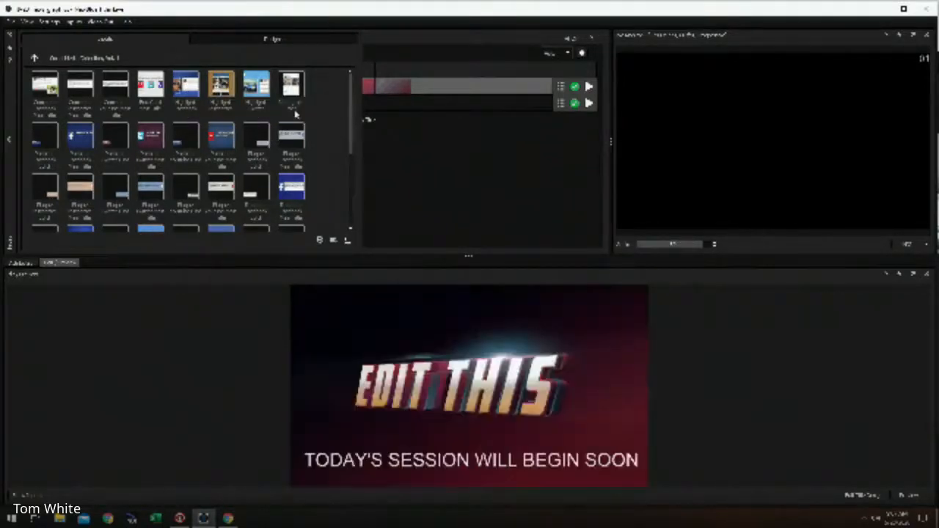
pyautogui.click(33, 57)
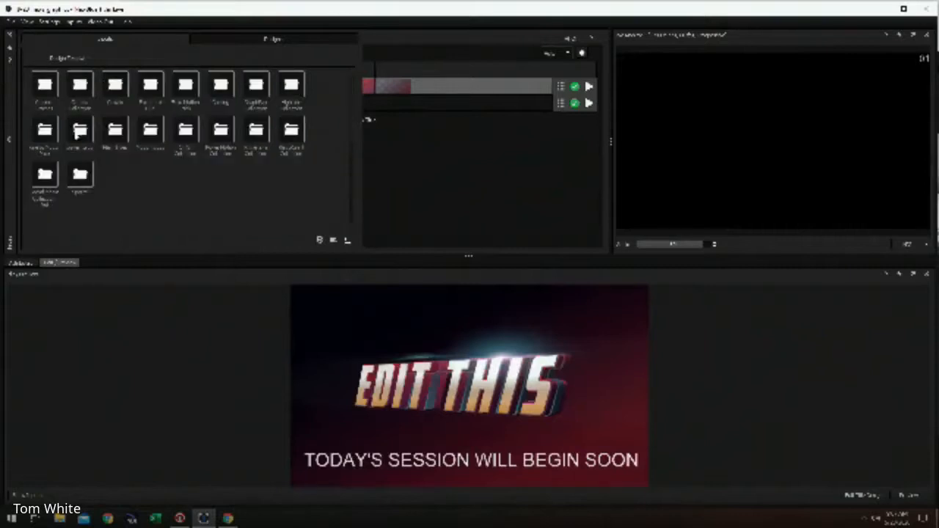
# - Browse the scoreboard designs in the sports templates, preview one of them and return to the main template folders
pyautogui.doubleClick(85, 180)
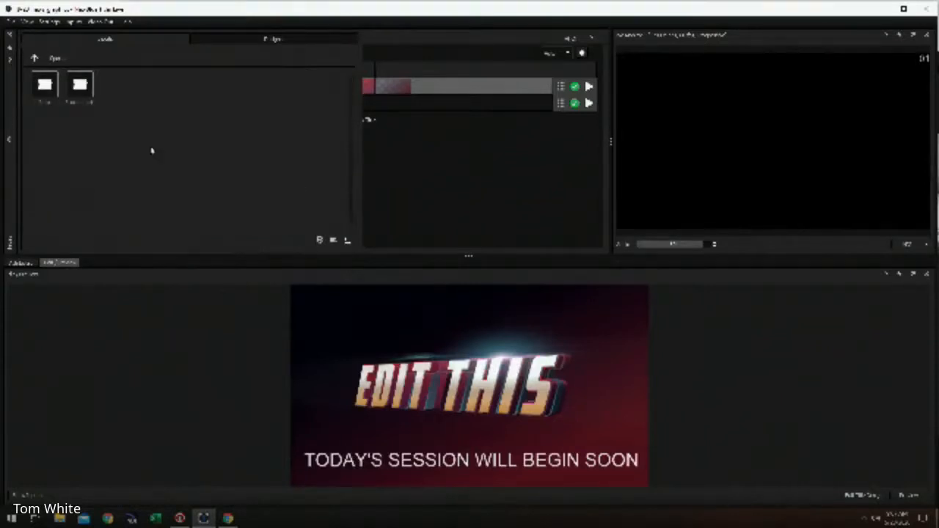
pyautogui.doubleClick(93, 85)
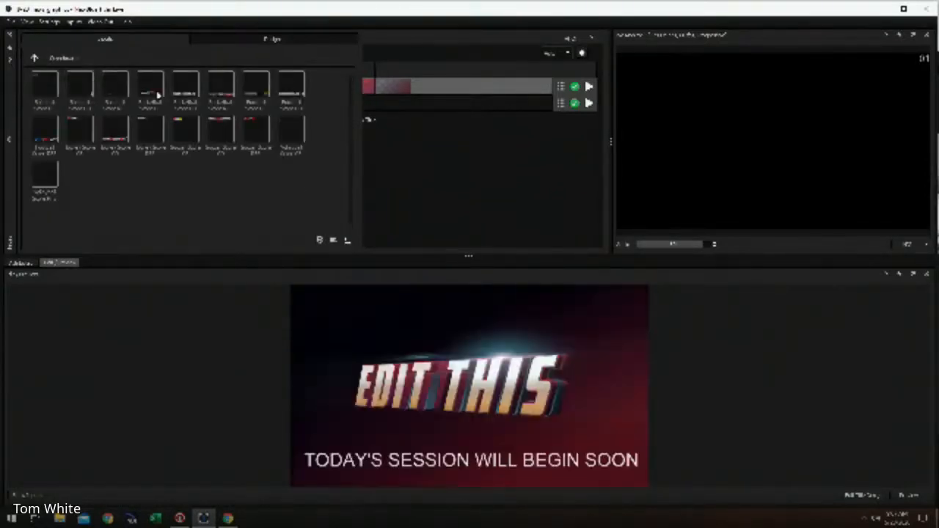
pyautogui.moveTo(156, 94)
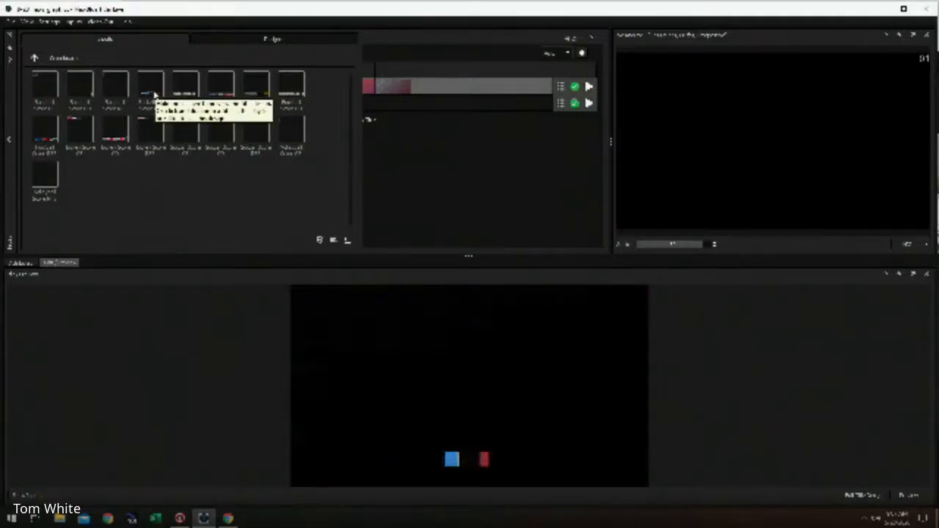
pyautogui.click(35, 57)
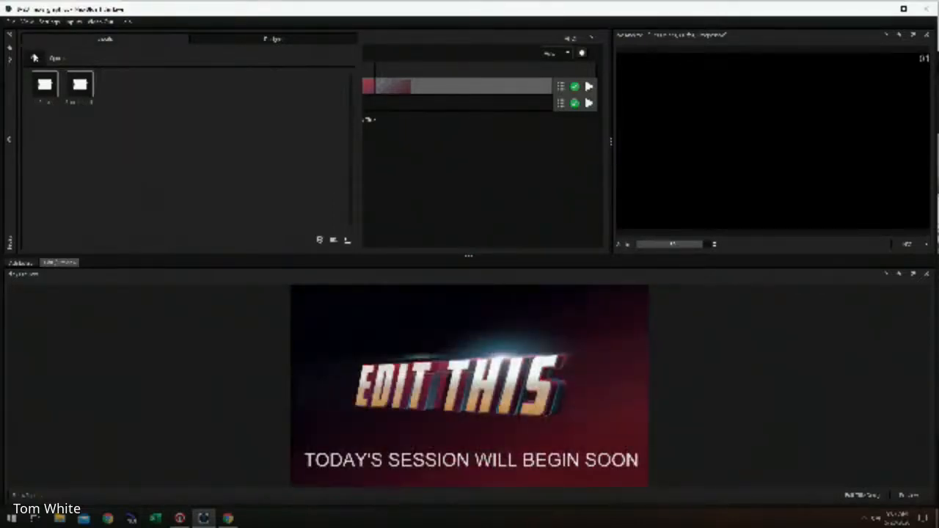
pyautogui.doubleClick(81, 82)
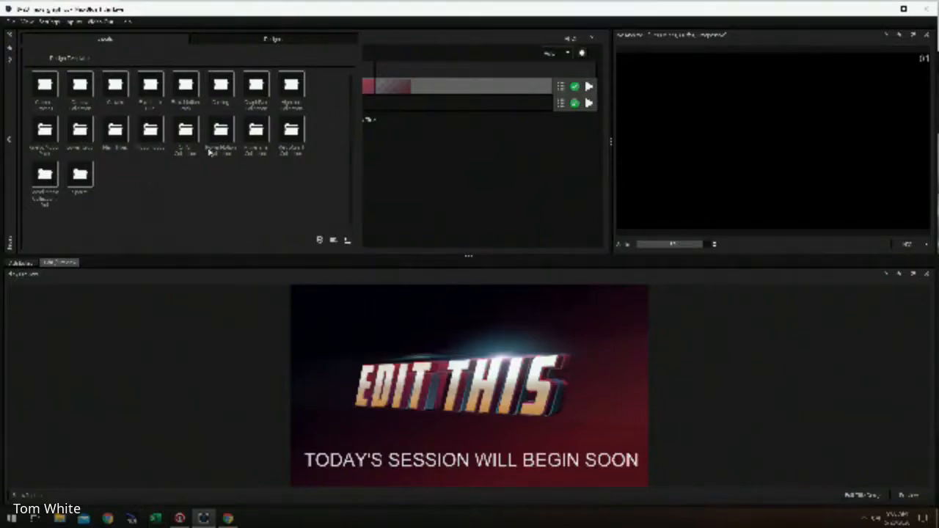
# - Add the orange two-line name lower third from its template collection to the playlist, and play it in and out twice
pyautogui.doubleClick(258, 133)
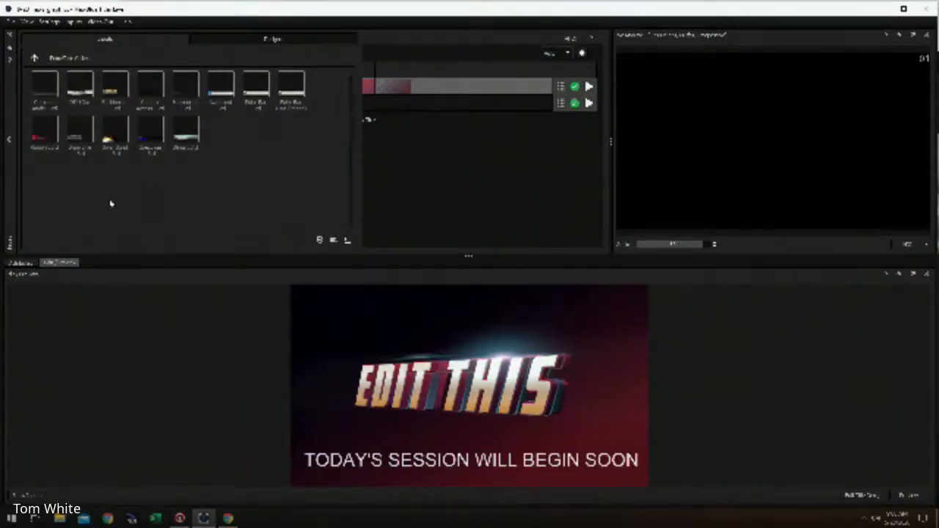
pyautogui.moveTo(116, 86); pyautogui.dragTo(403, 168)
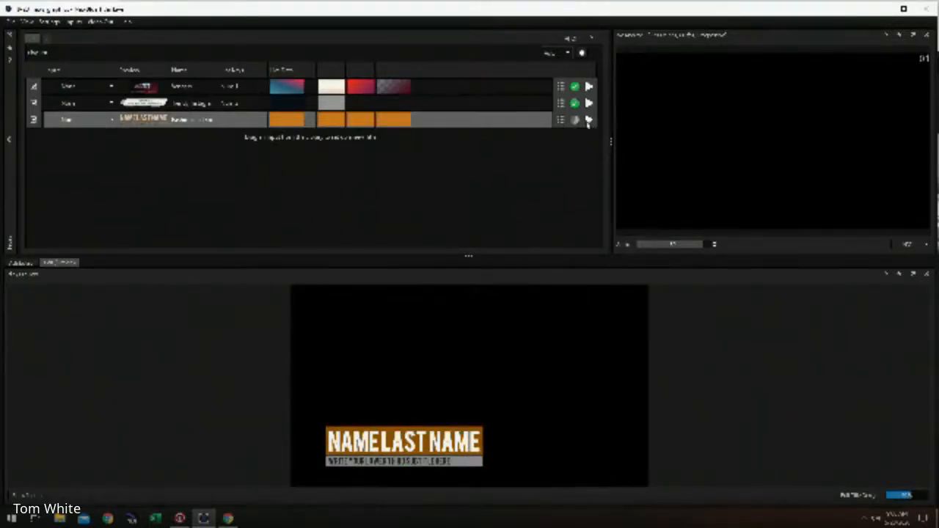
pyautogui.click(588, 121)
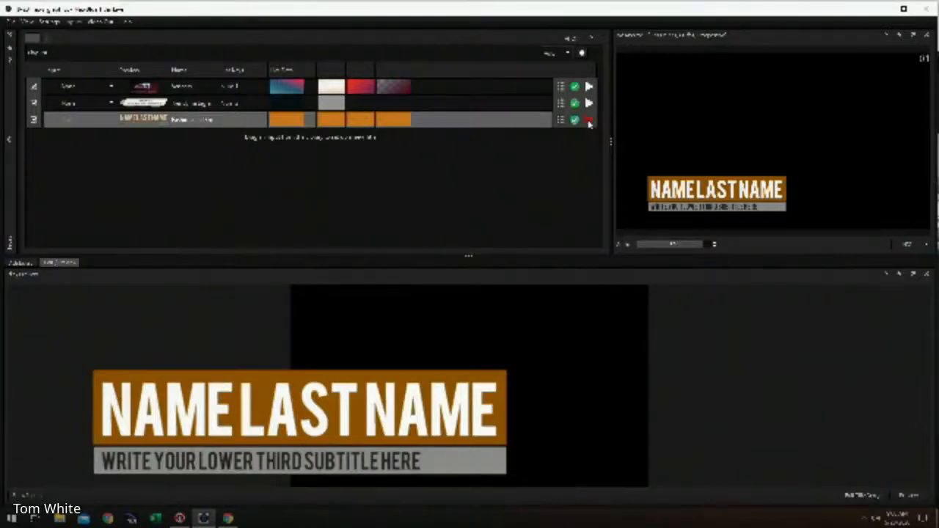
pyautogui.click(588, 121)
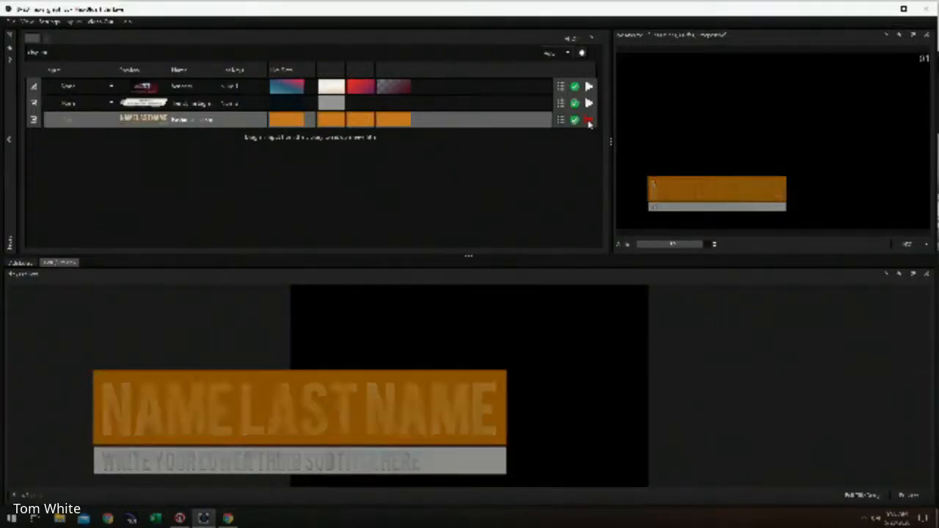
pyautogui.click(588, 121)
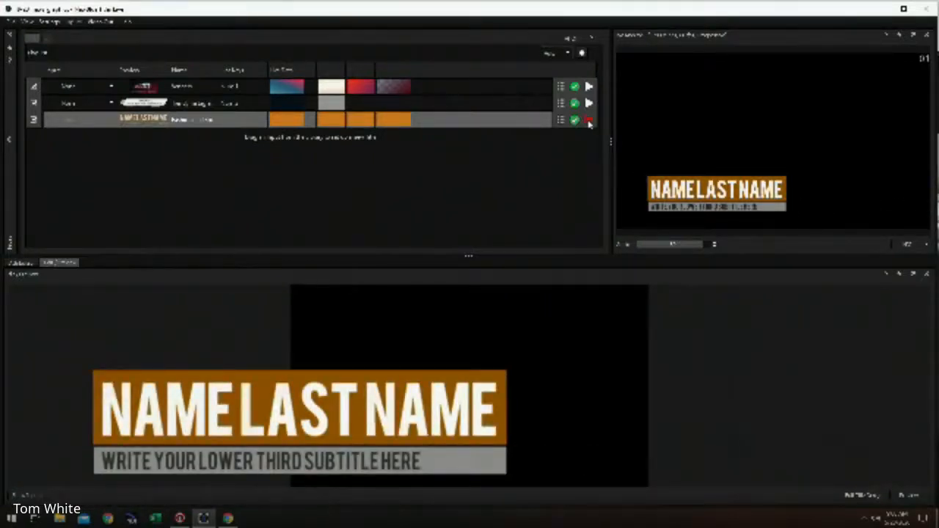
pyautogui.click(588, 121)
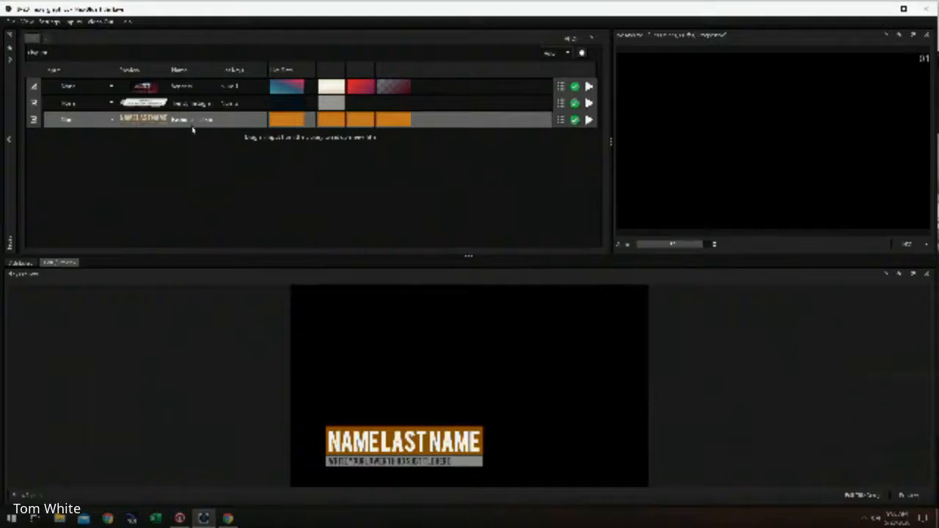
# - Replace the placeholder on the name line of the orange lower third with the presenter's full name
pyautogui.click(402, 427)
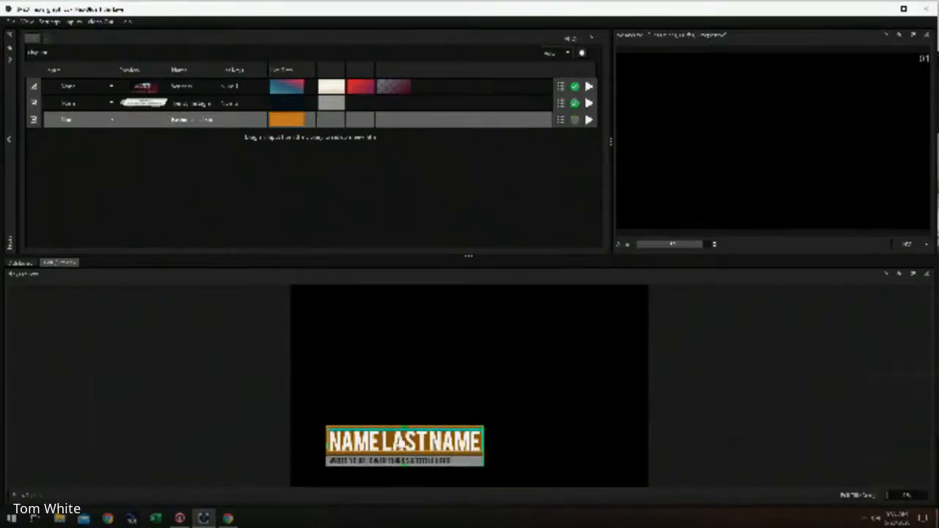
pyautogui.doubleClick(402, 443)
pyautogui.hotkey('ctrl', 'a')
pyautogui.write('Tom White')
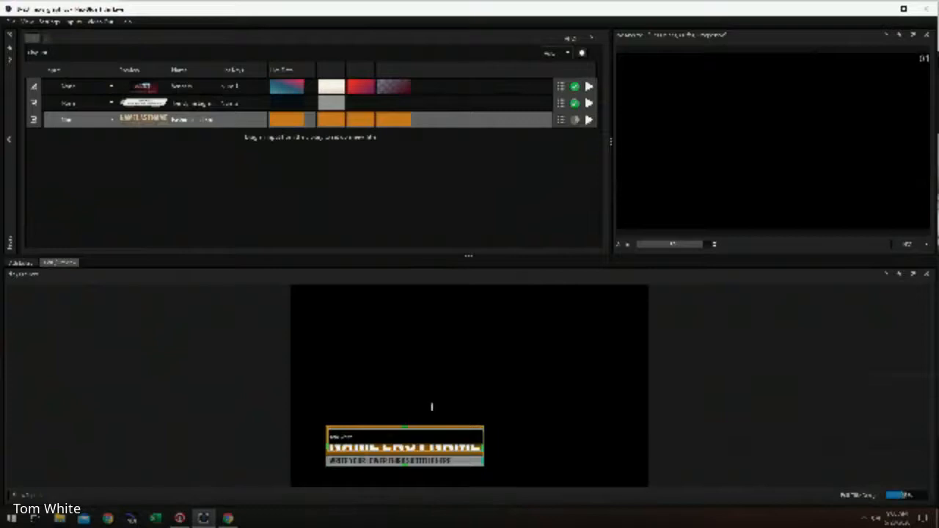
pyautogui.click(432, 411)
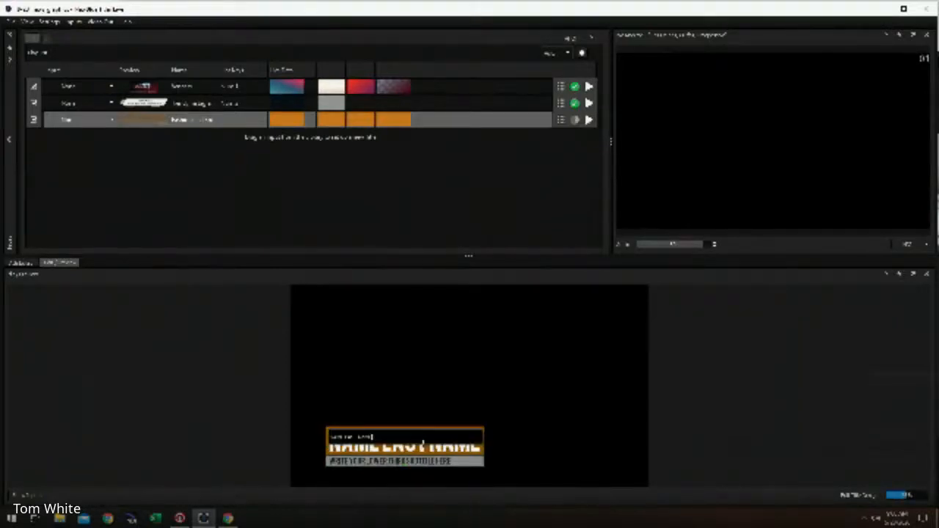
# - Set the lower third's subtitle to "Teaches Things" and play the title in and out
pyautogui.doubleClick(429, 461)
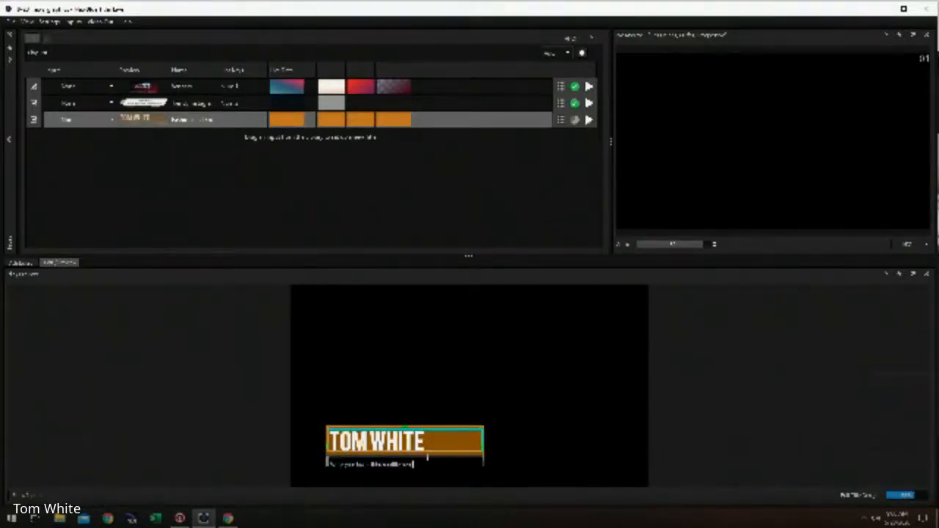
pyautogui.hotkey('ctrl', 'a')
pyautogui.write('Ho')
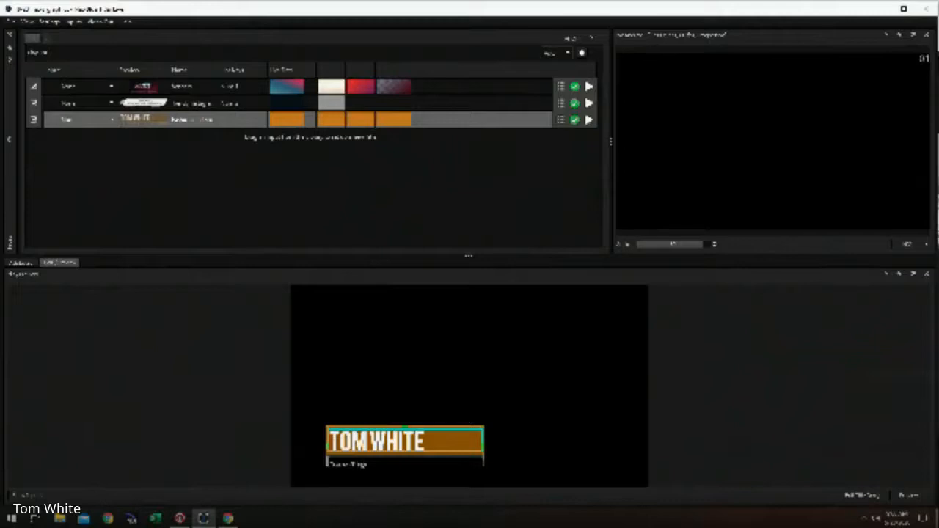
pyautogui.click(243, 432)
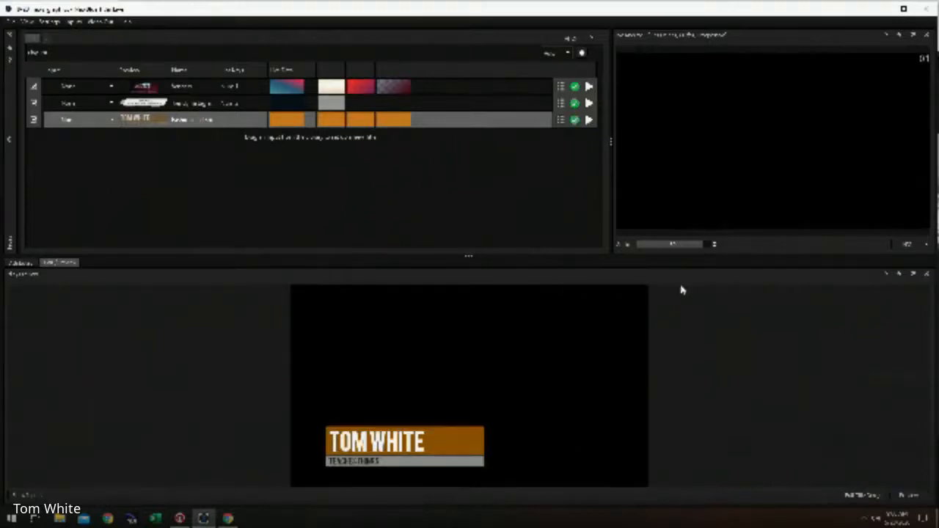
pyautogui.click(588, 119)
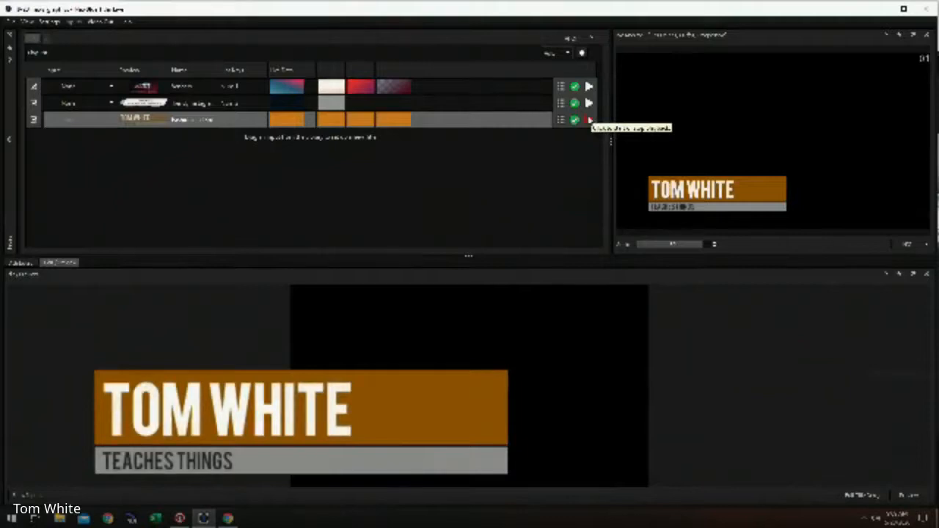
pyautogui.click(588, 120)
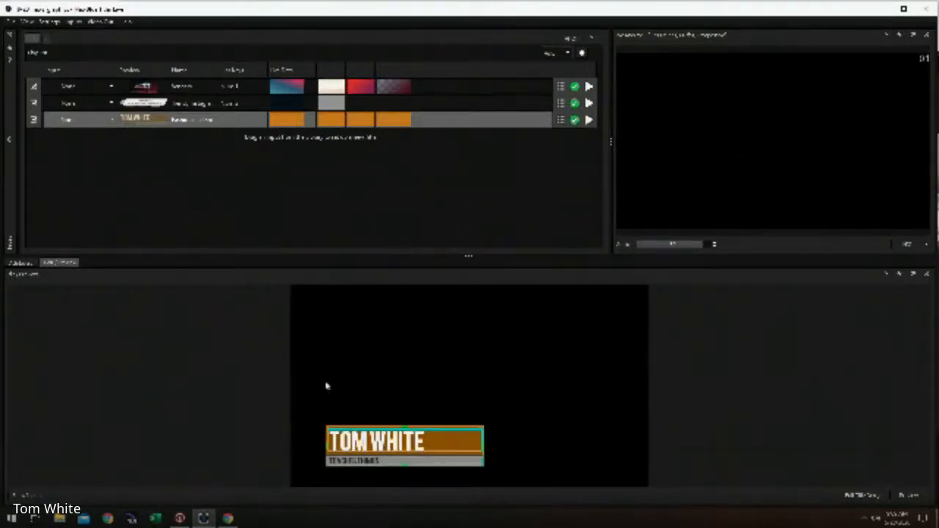
# - Change the lower third's orange bar to red in the full title designer, save the title, and play it in and out
pyautogui.click(863, 496)
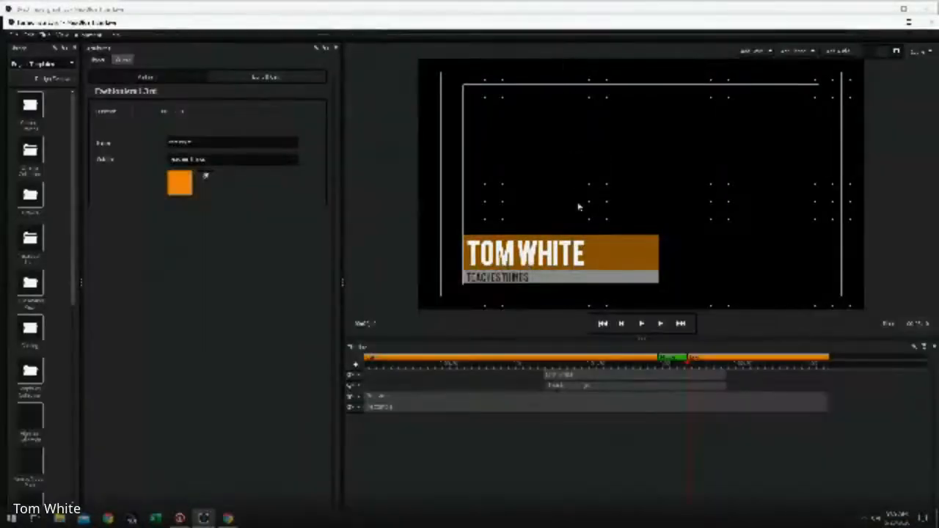
pyautogui.click(185, 193)
pyautogui.click(248, 145)
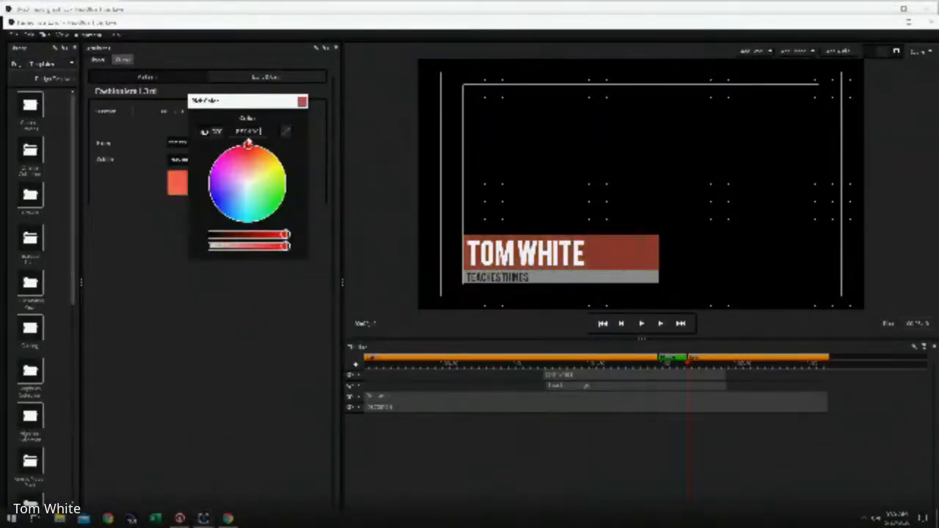
pyautogui.write('000')
pyautogui.click(410, 140)
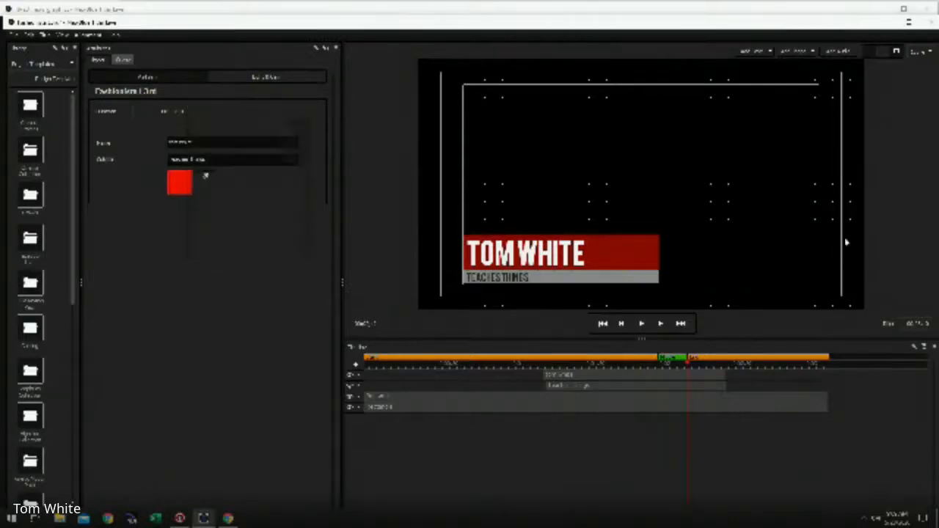
pyautogui.click(931, 29)
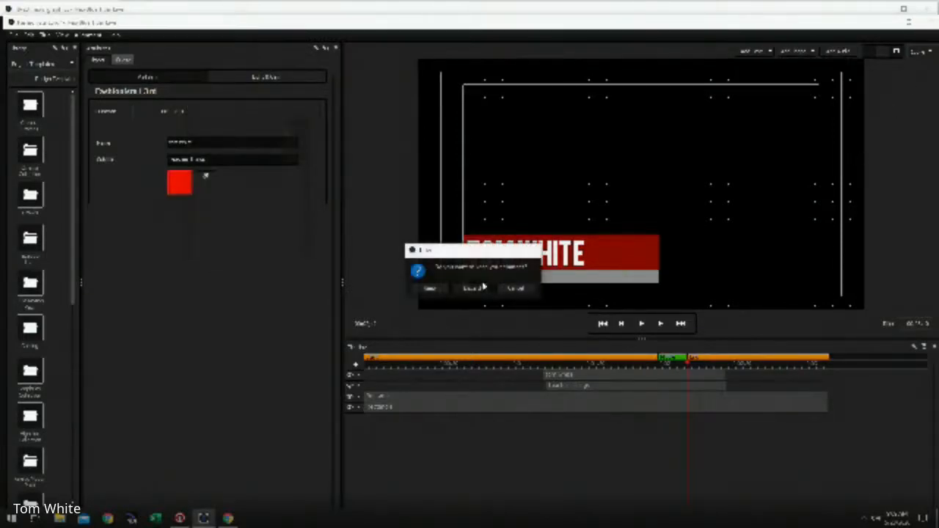
pyautogui.click(436, 288)
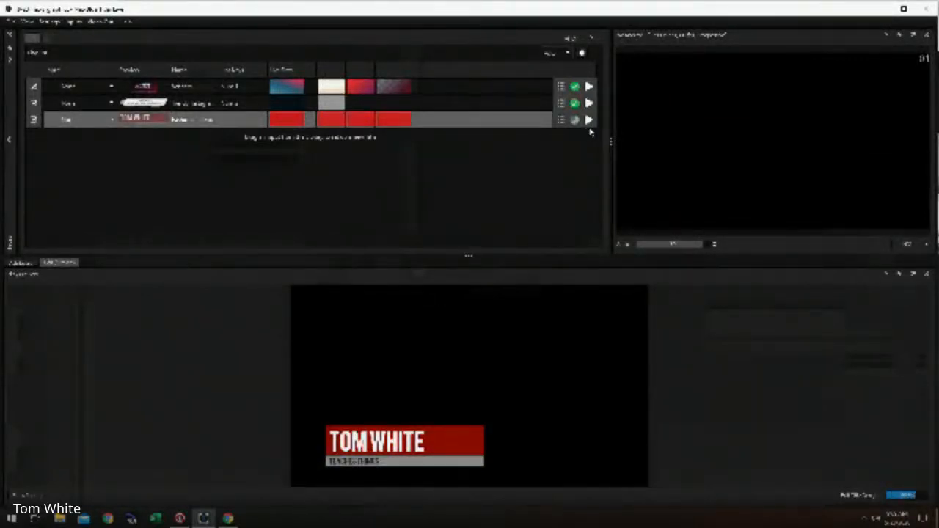
pyautogui.click(589, 120)
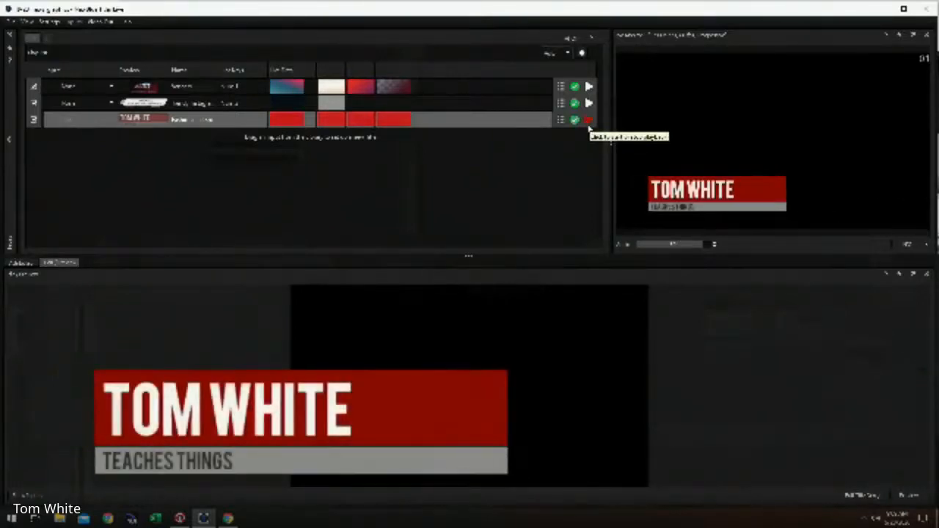
pyautogui.click(589, 123)
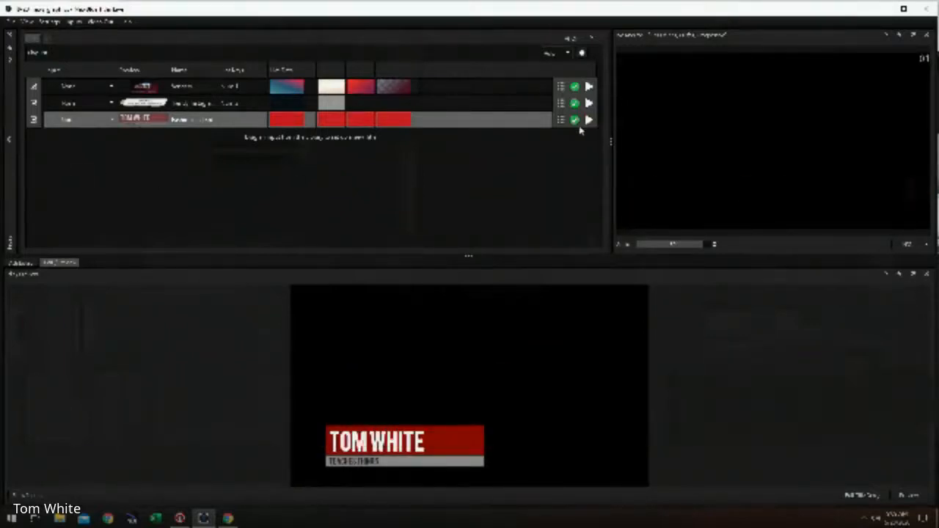
# - Preview the pink ribbon lower third in the template library and return to the main template folders
pyautogui.click(8, 139)
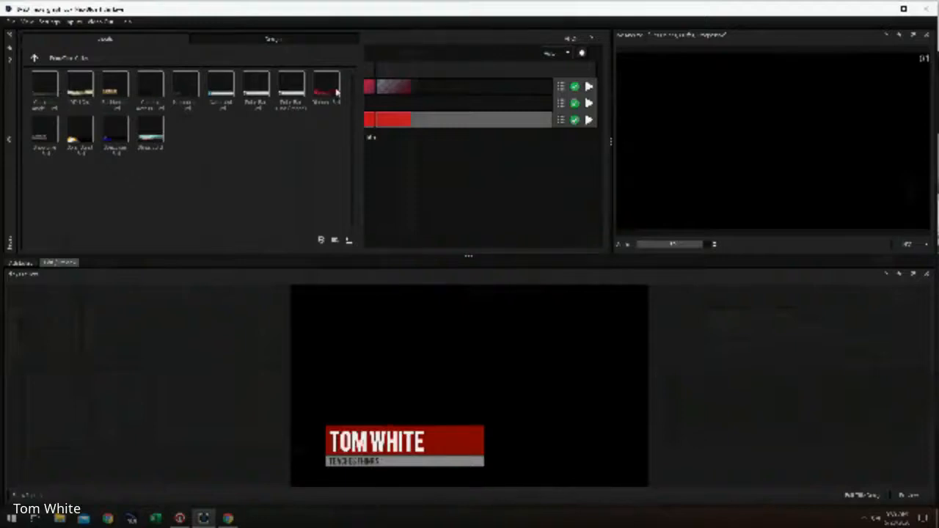
pyautogui.moveTo(337, 92)
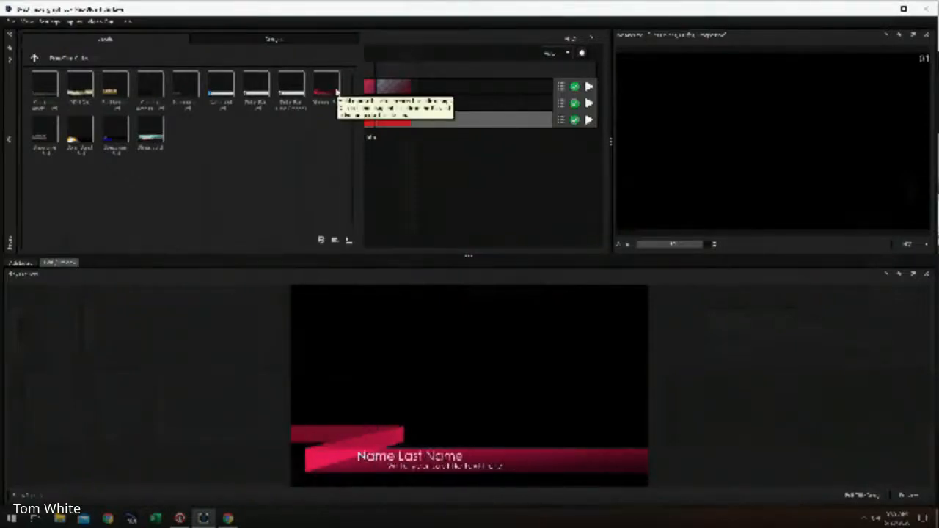
pyautogui.click(35, 59)
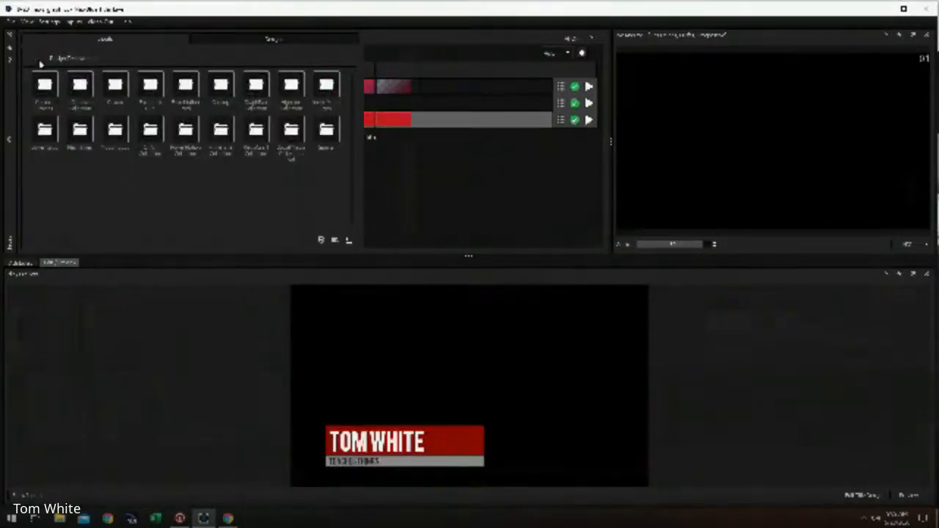
# - Duplicate the red lower third in the playlist and replace the copy's name line with another person's full name
pyautogui.rightClick(445, 125)
pyautogui.click(450, 163)
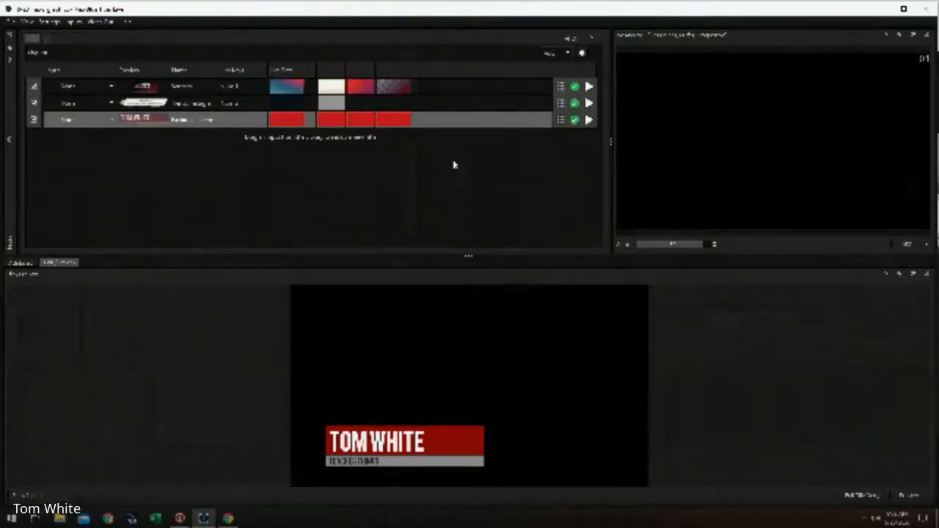
pyautogui.click(163, 139)
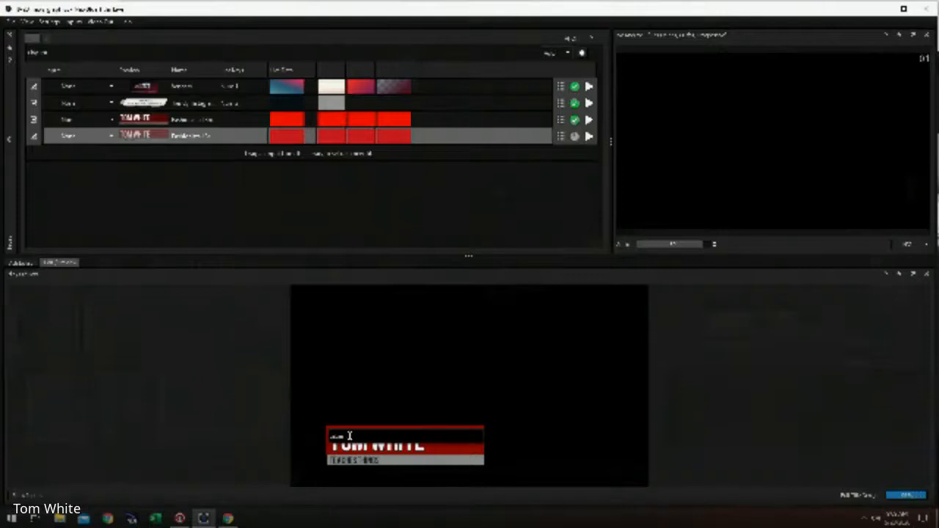
pyautogui.press('Return')
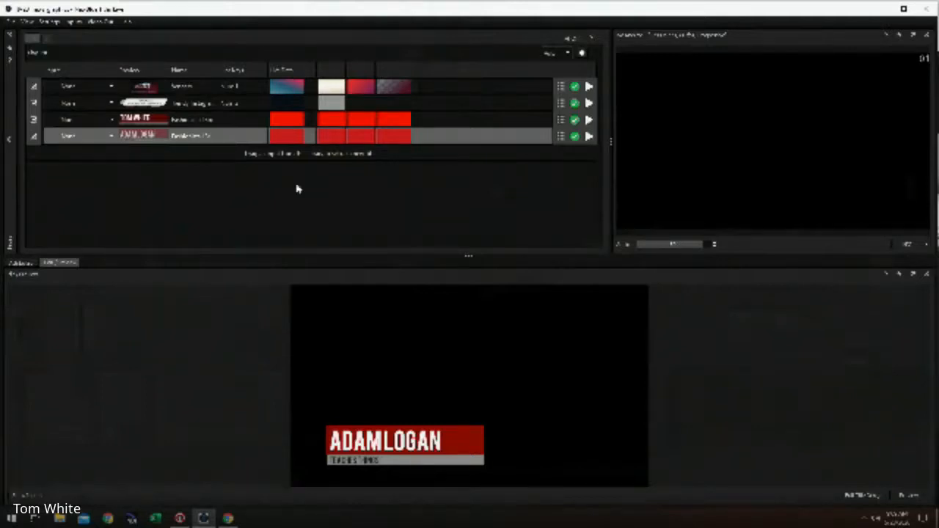
# - Browse the general and sports input sources for the duplicated lower third and assign the scoreboard tool's Football controller to it
pyautogui.click(112, 137)
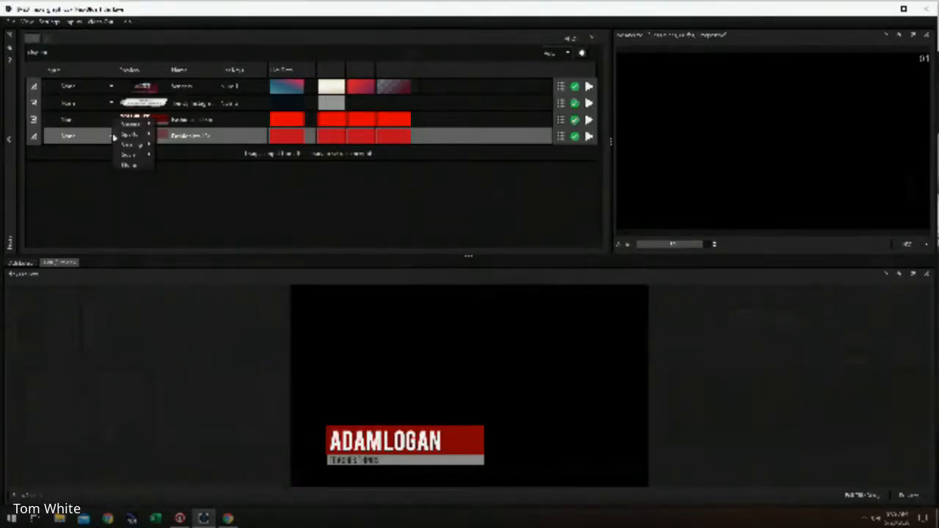
pyautogui.moveTo(132, 124)
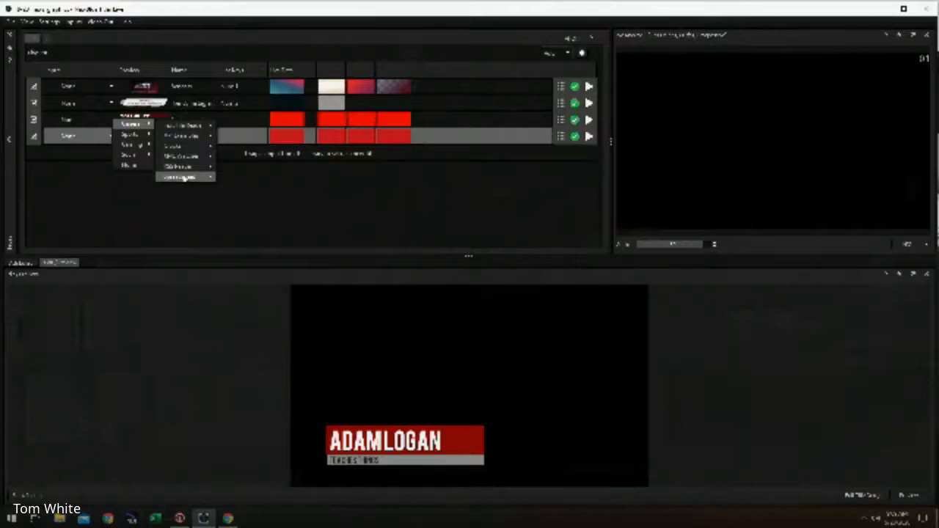
pyautogui.click(80, 184)
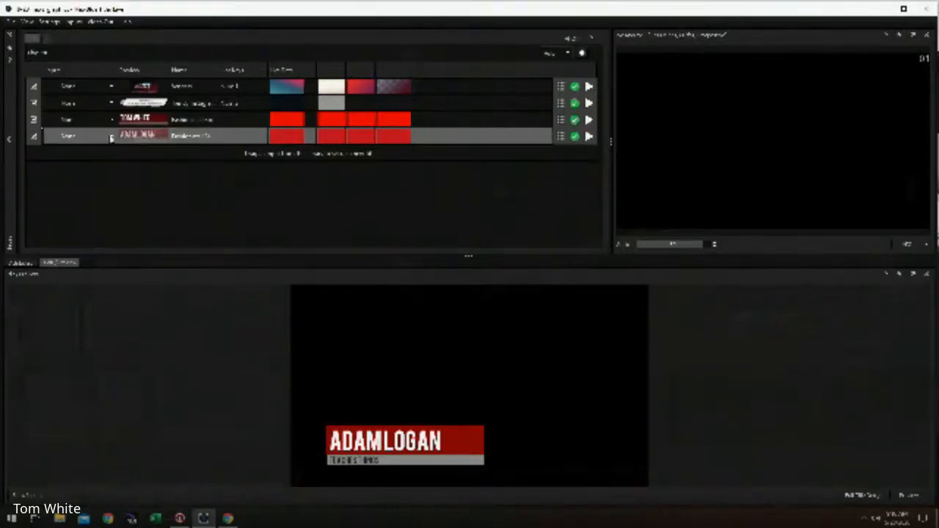
pyautogui.click(111, 137)
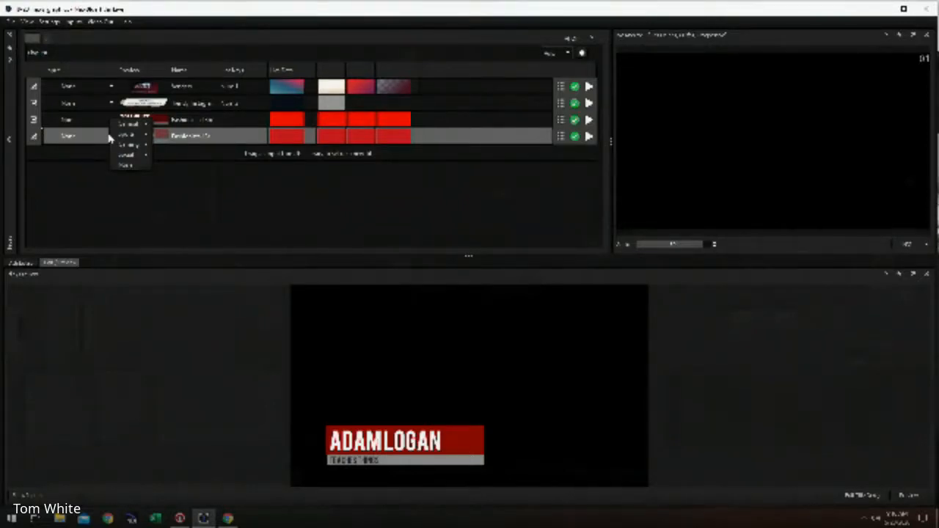
pyautogui.moveTo(135, 126)
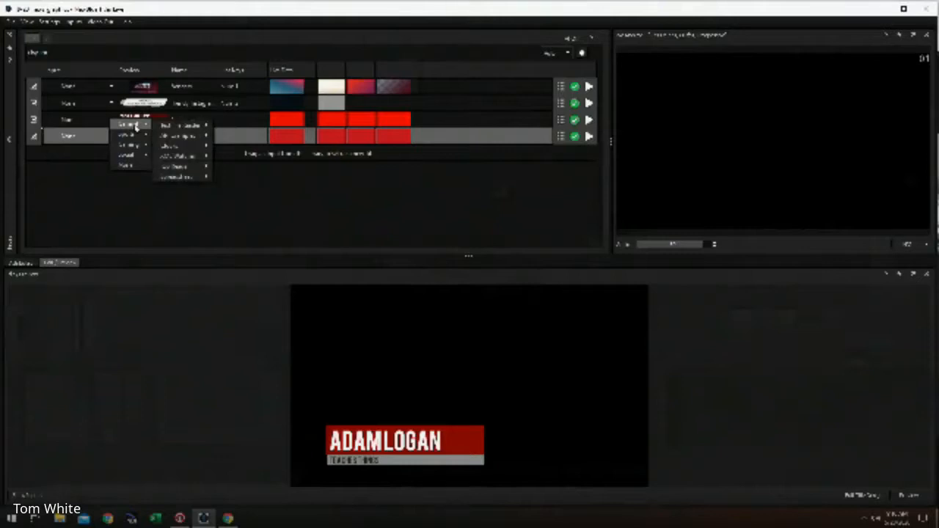
pyautogui.click(89, 139)
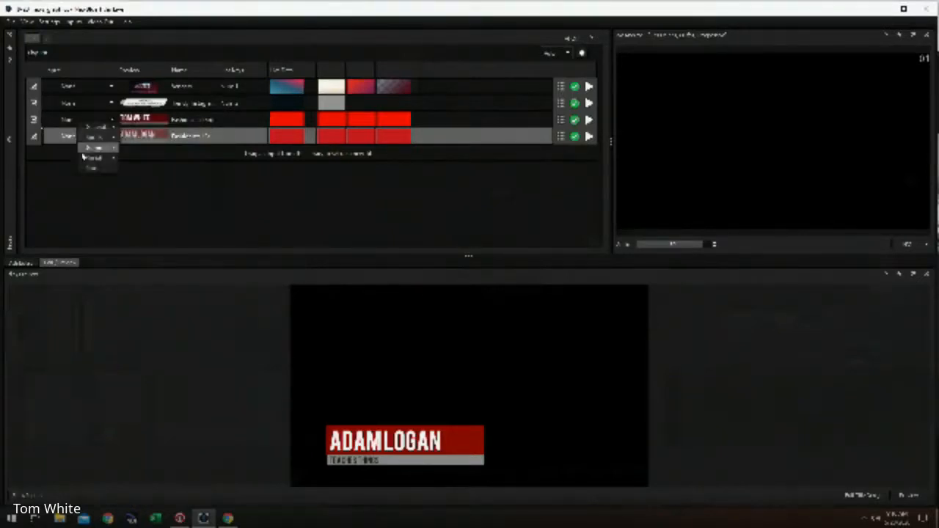
pyautogui.click(112, 136)
pyautogui.click(112, 136)
pyautogui.moveTo(138, 142)
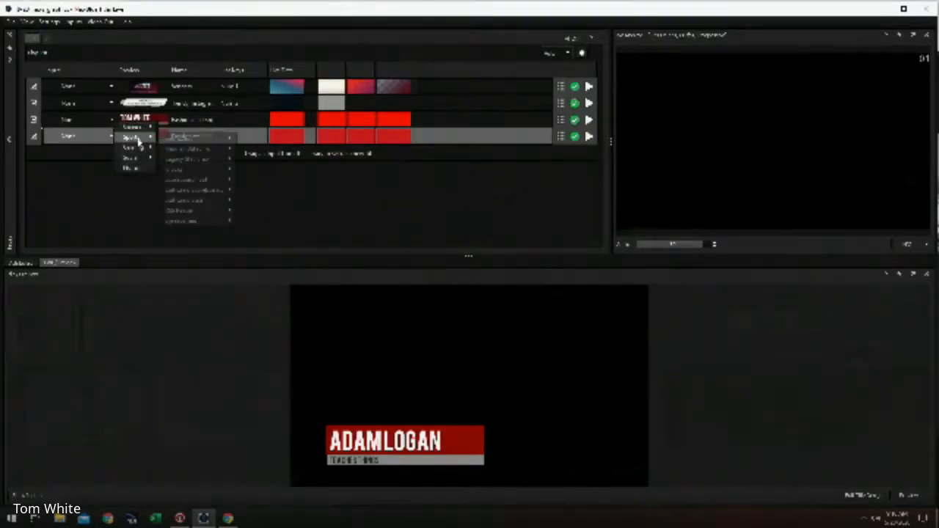
pyautogui.moveTo(202, 142)
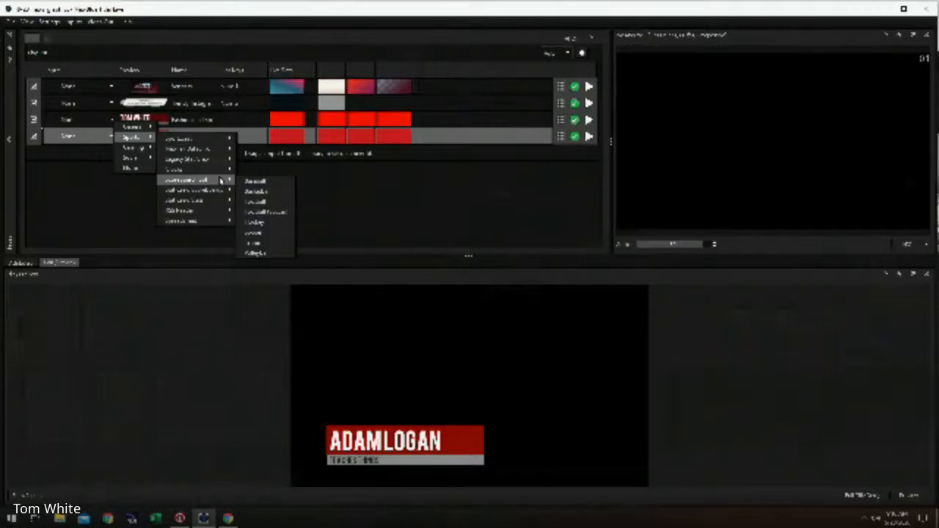
pyautogui.click(263, 202)
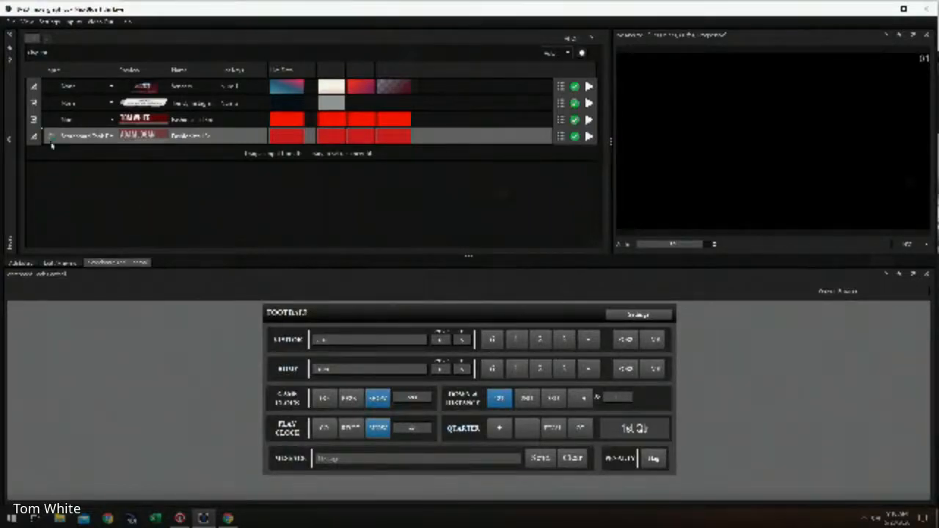
# - Assign a new spreadsheet input to the duplicated lower third, loading the 3-11-2020 lower graphics file from the desktop's graphics folder
pyautogui.rightClick(112, 136)
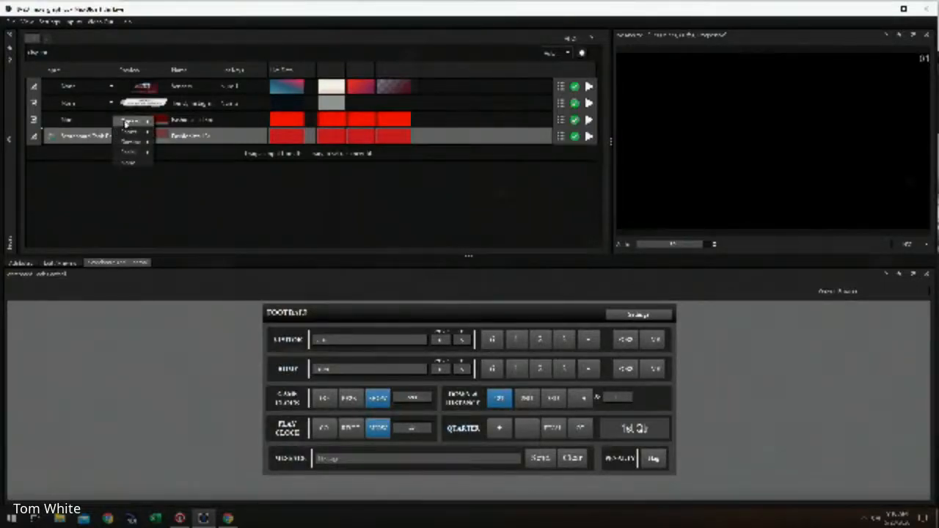
pyautogui.moveTo(131, 122)
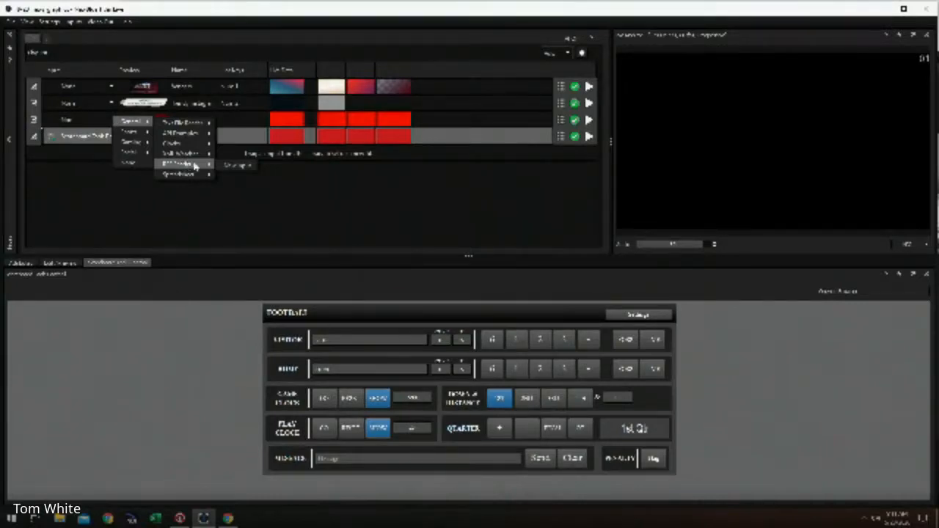
pyautogui.click(237, 177)
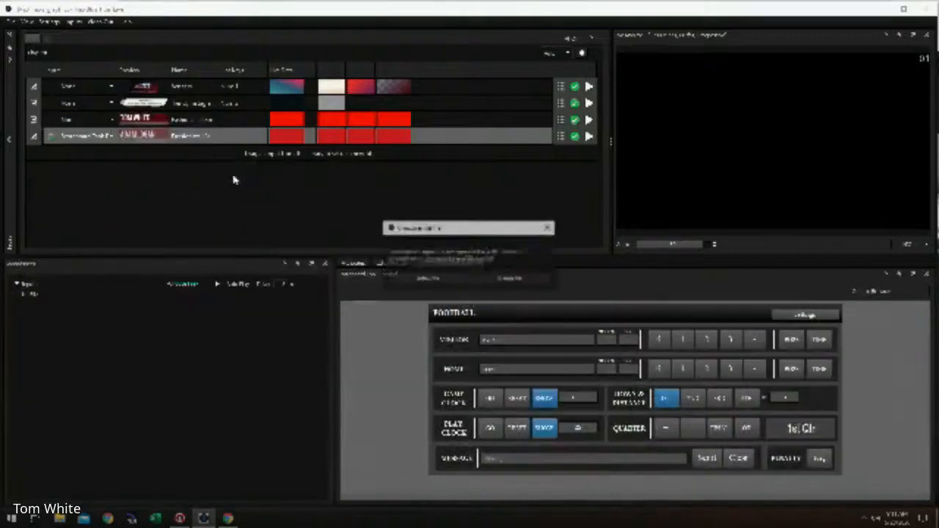
pyautogui.click(427, 278)
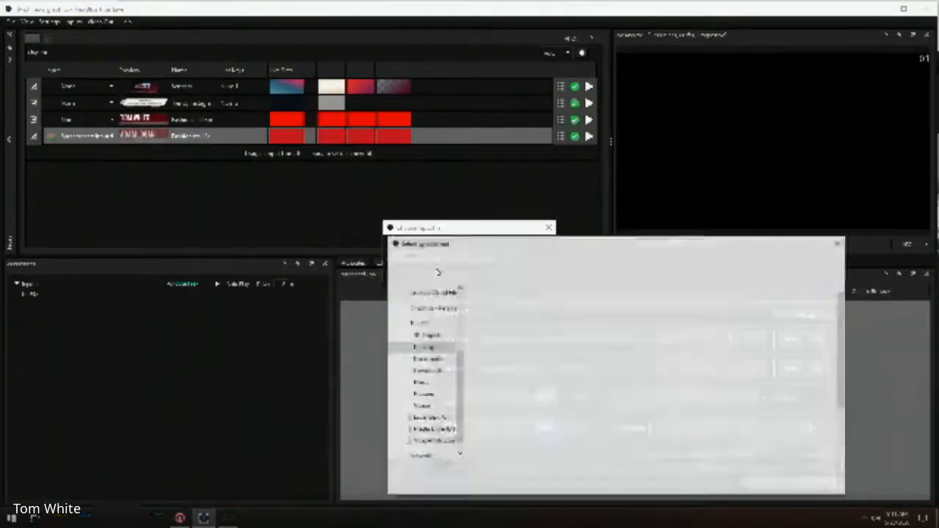
pyautogui.click(429, 350)
pyautogui.moveTo(631, 246); pyautogui.dragTo(572, 135)
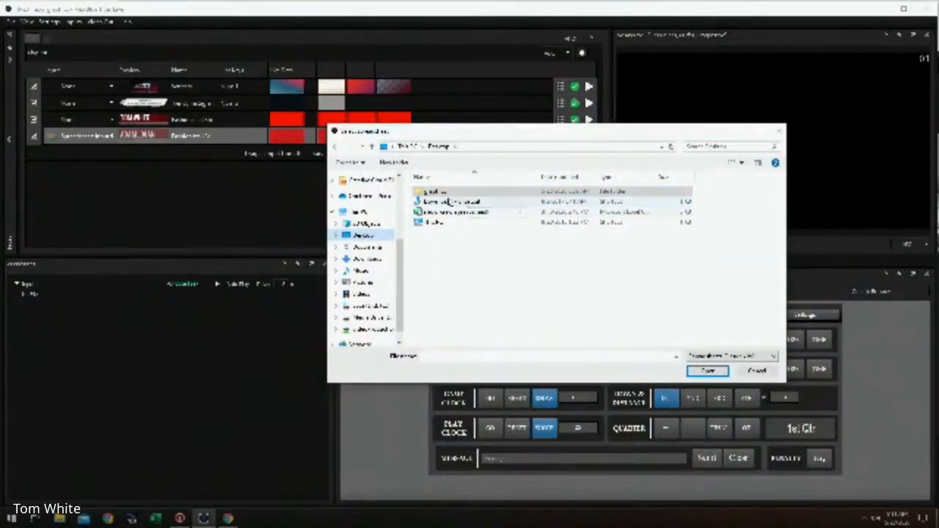
pyautogui.doubleClick(445, 195)
pyautogui.scroll(-1, 502, 255)
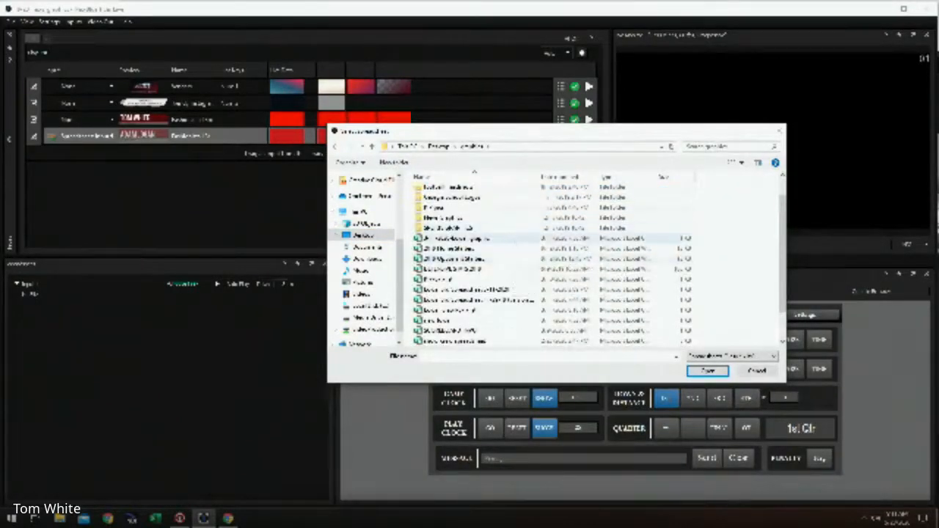
pyautogui.click(466, 240)
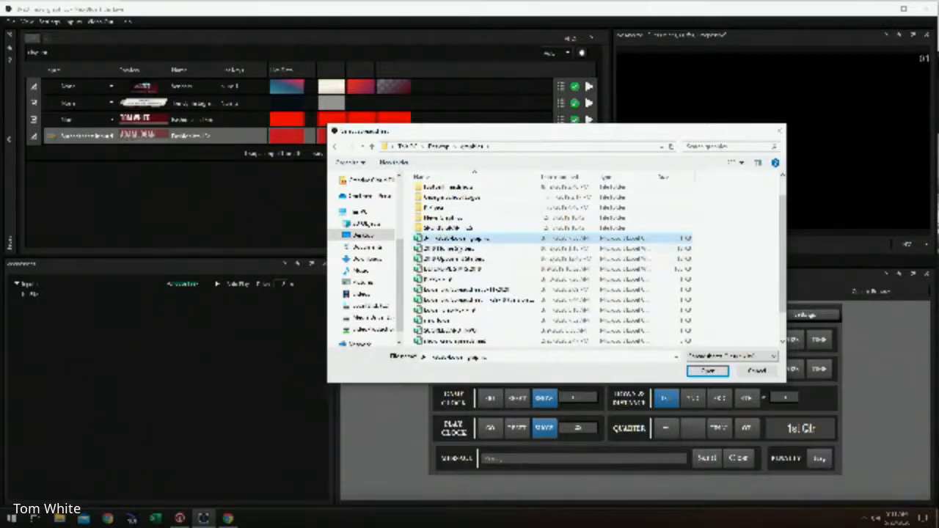
pyautogui.click(719, 376)
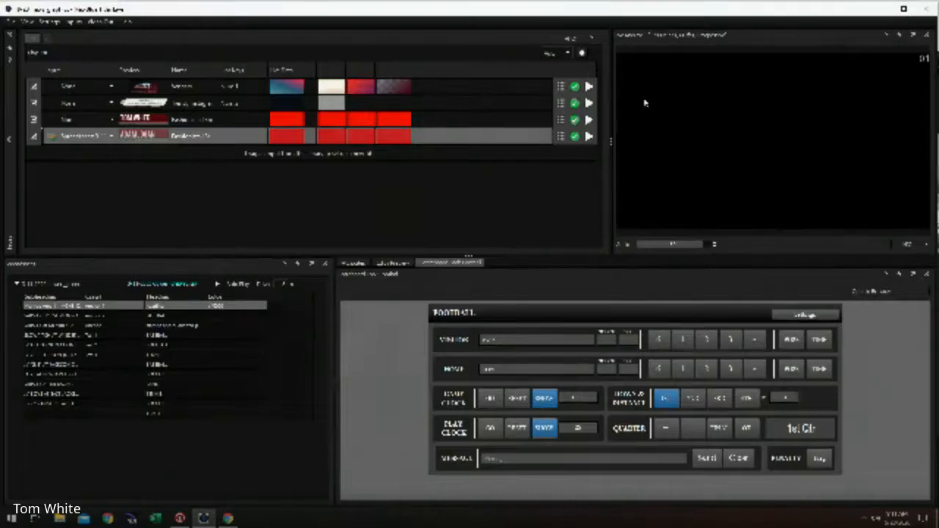
# - Show the title preview and check the lower third against the first three rows of the spreadsheet
pyautogui.click(391, 263)
pyautogui.click(93, 316)
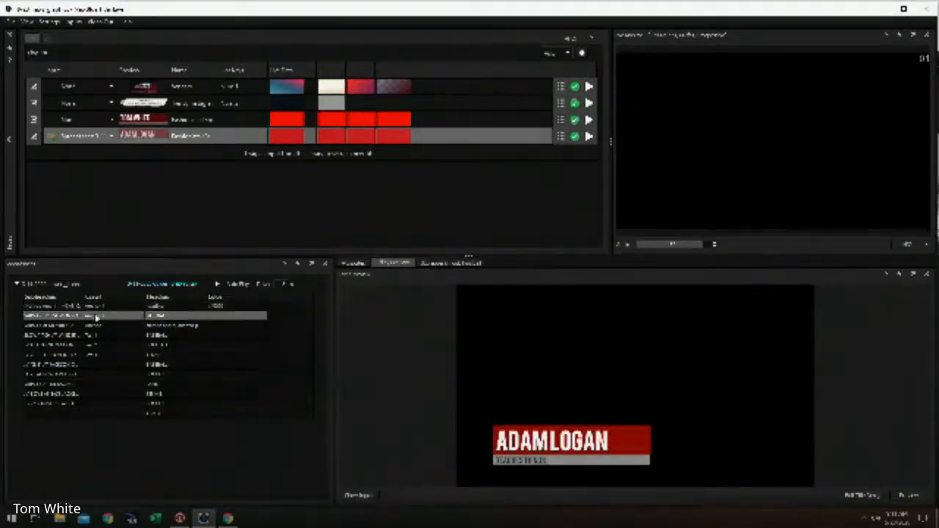
pyautogui.click(101, 327)
pyautogui.click(105, 316)
pyautogui.click(110, 306)
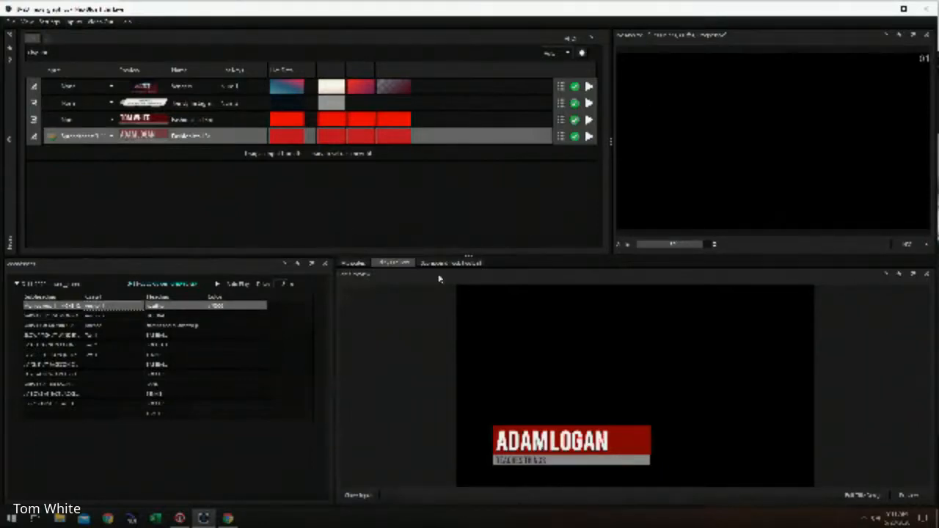
# - Show the input fields and link Heading to the lower third's name line and Subheading to its grey line
pyautogui.click(358, 496)
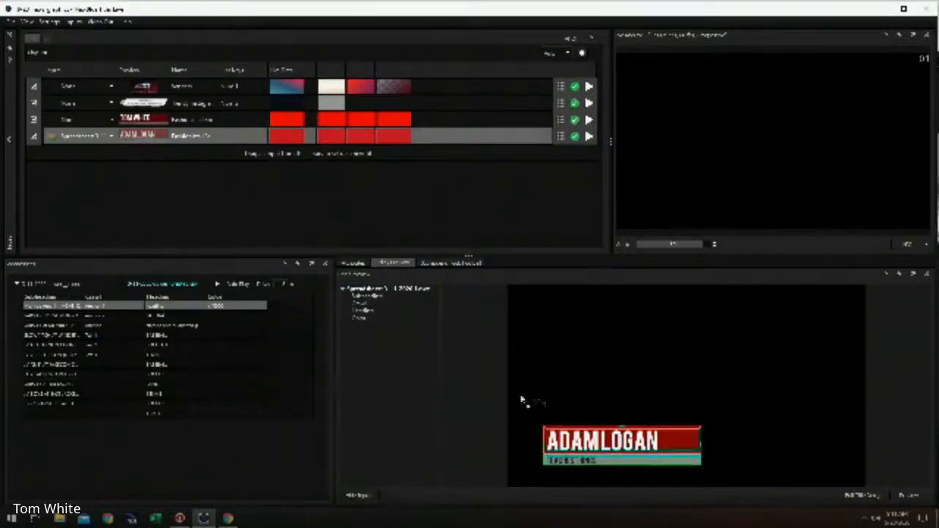
pyautogui.click(583, 440)
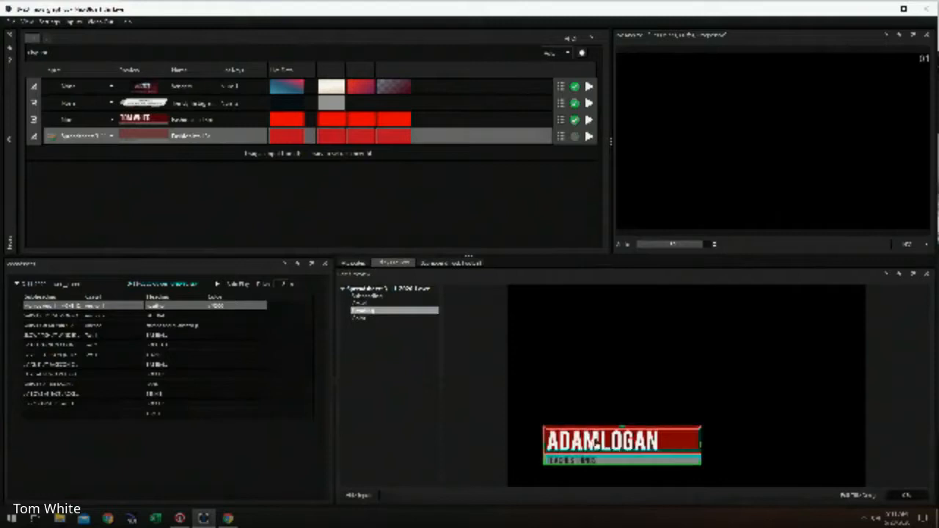
pyautogui.click(376, 295)
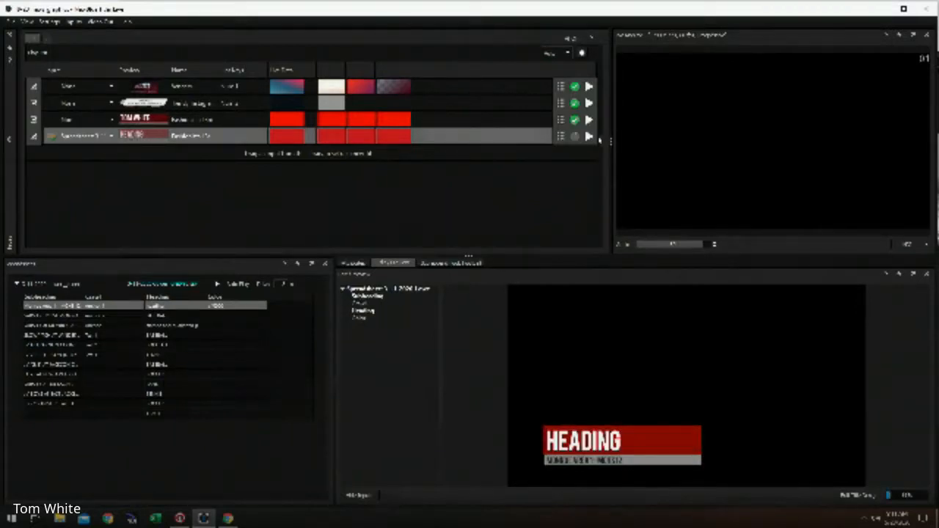
# - Play the linked lower third in, switch between the second and third spreadsheet rows, return to the Baseball row and play it out
pyautogui.click(590, 137)
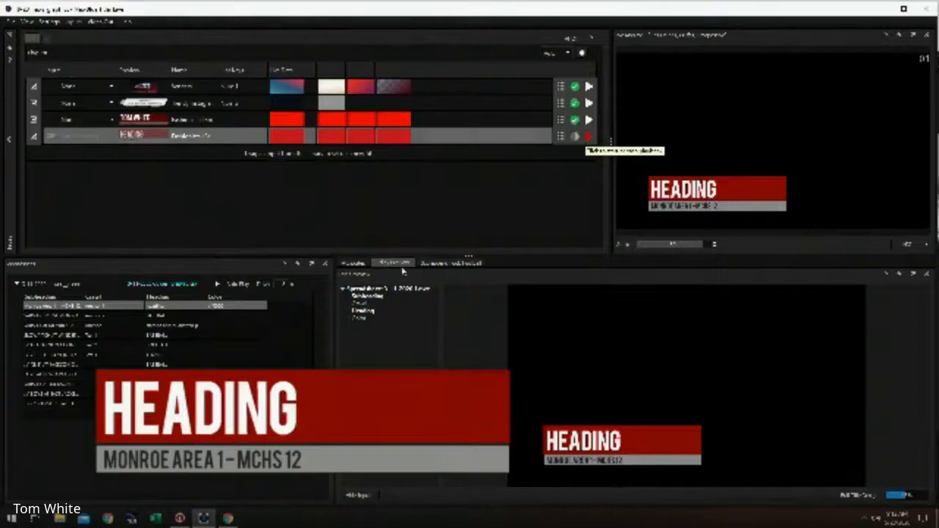
pyautogui.click(182, 316)
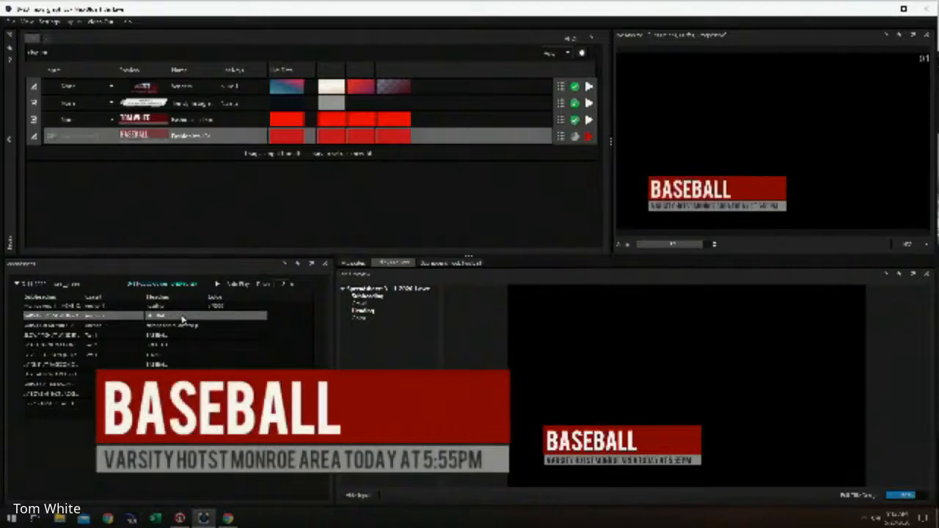
pyautogui.click(184, 327)
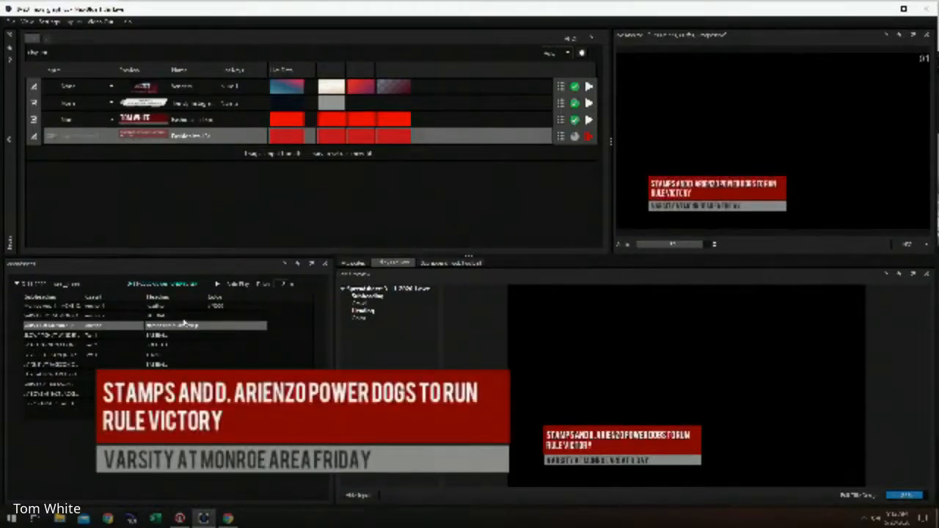
pyautogui.press('Up')
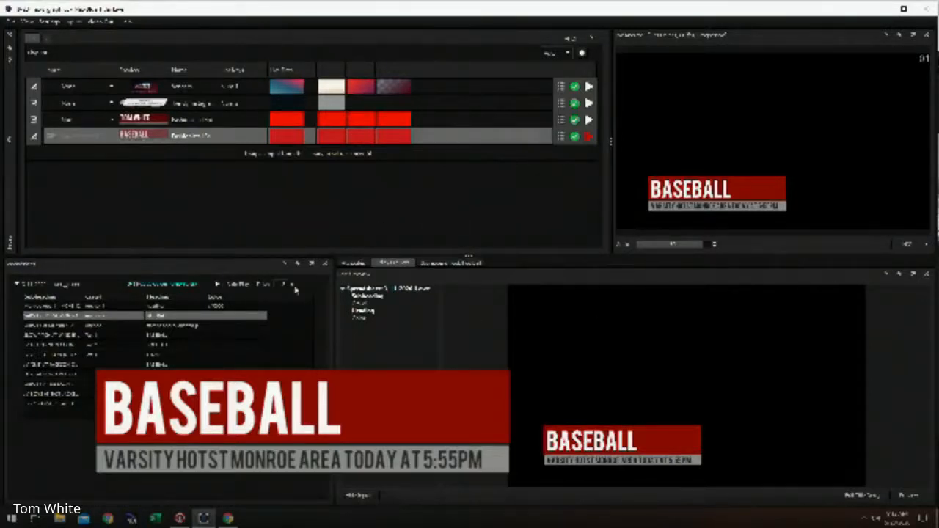
pyautogui.click(591, 143)
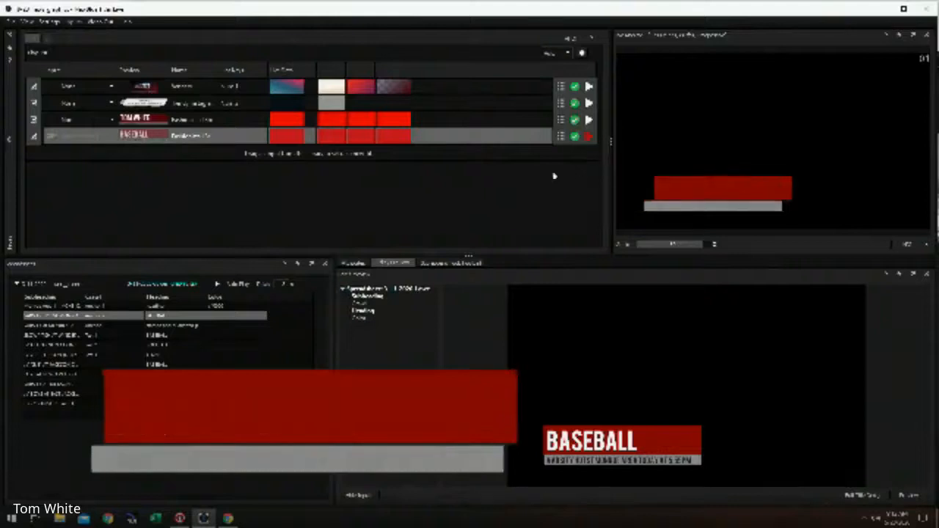
# - Assign hotkey 1 to the spreadsheet-linked lower third, trigger it, and switch to the third spreadsheet row
pyautogui.doubleClick(247, 140)
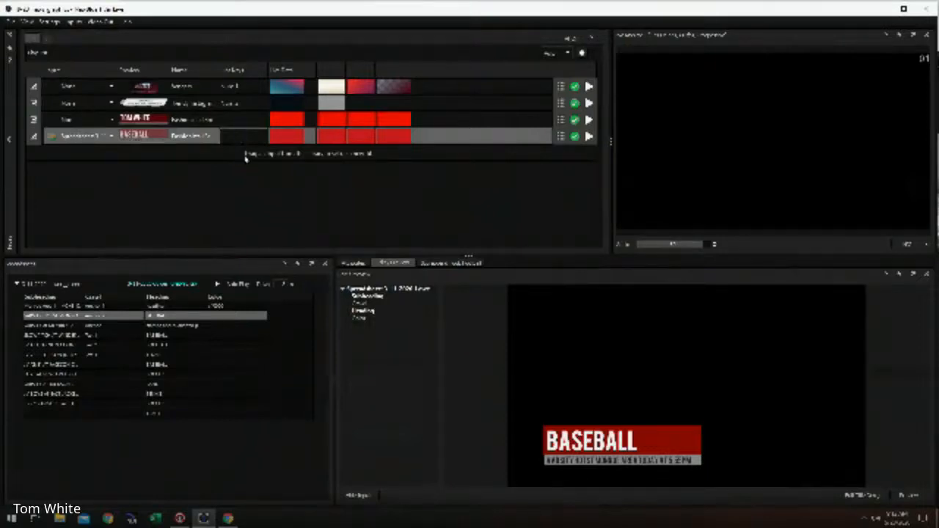
pyautogui.press('Return')
pyautogui.press('1')
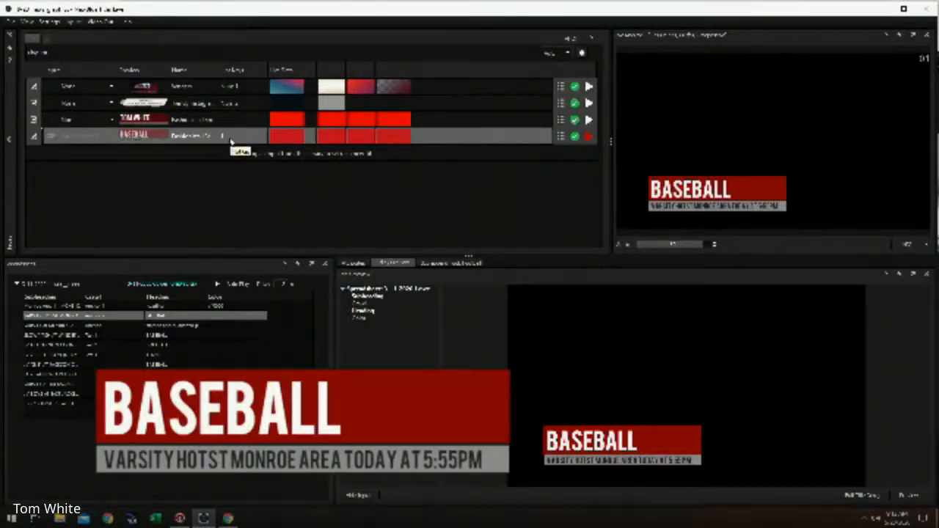
pyautogui.click(176, 326)
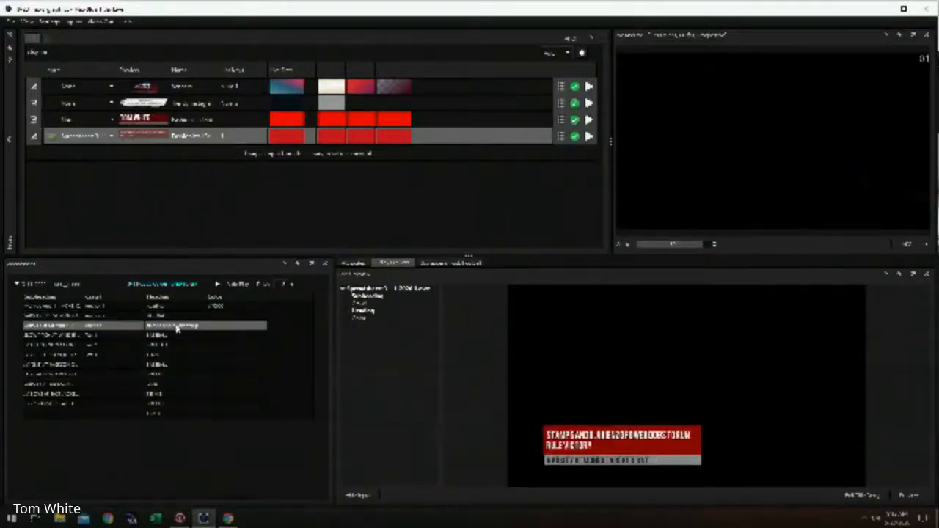
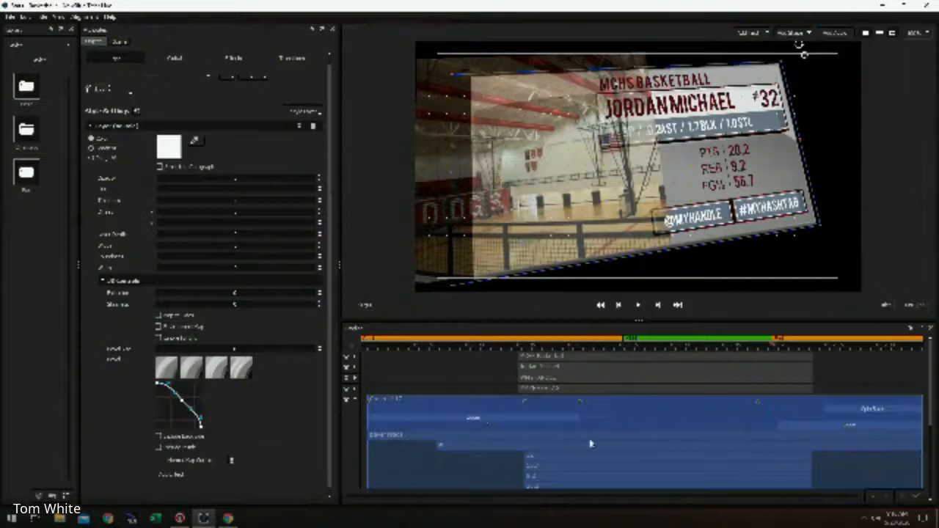
# - Replace the gym photo in the basketball stats title with the red-outlined M logo image from the Downloads folder
pyautogui.click(593, 440)
pyautogui.click(180, 154)
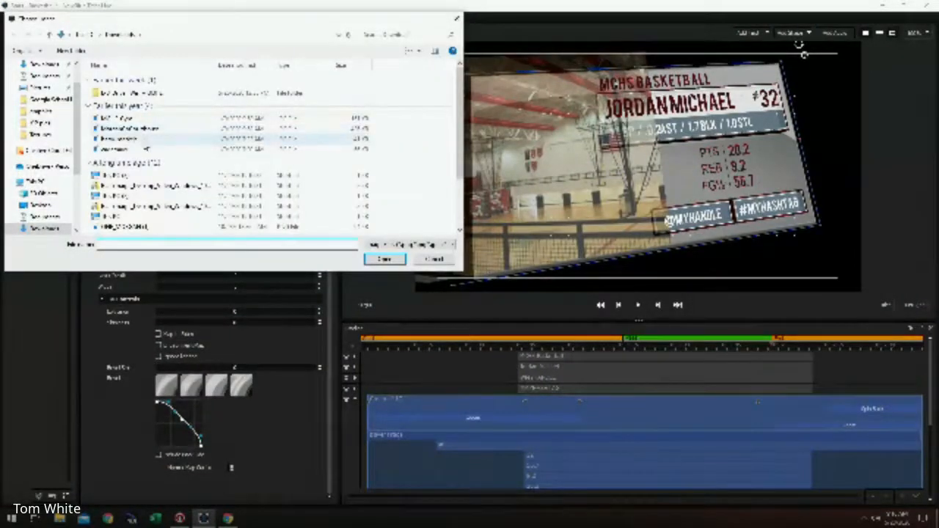
pyautogui.scroll(-2, 174, 198)
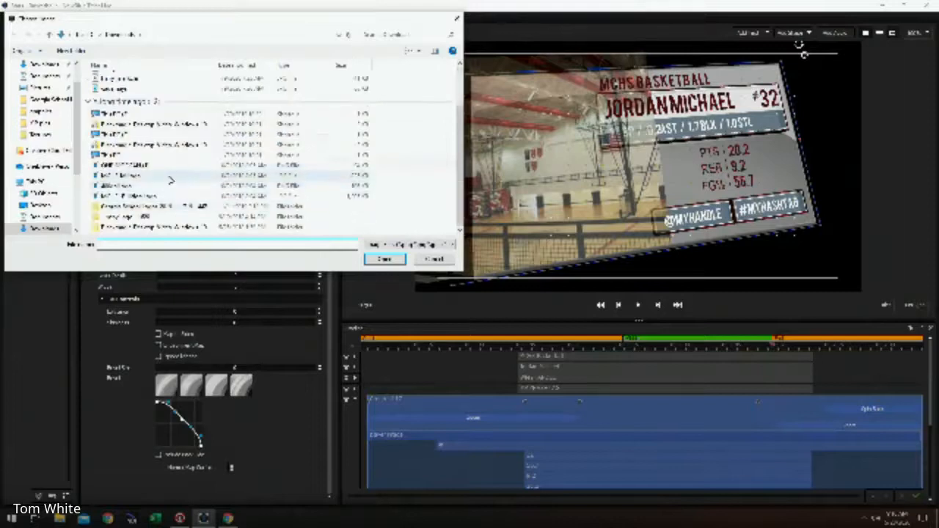
pyautogui.click(170, 177)
pyautogui.click(384, 260)
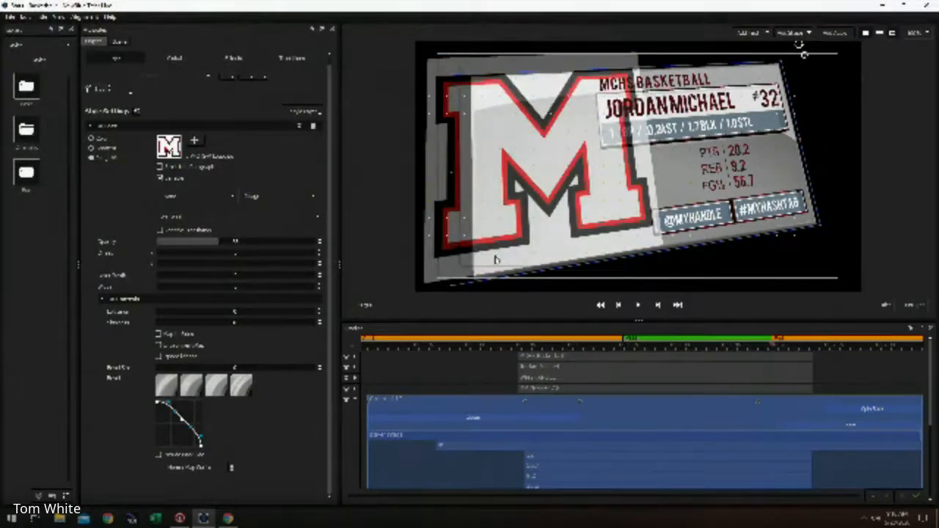
# - Ungroup the basketball stats title's main group into its separate layers
pyautogui.rightClick(544, 404)
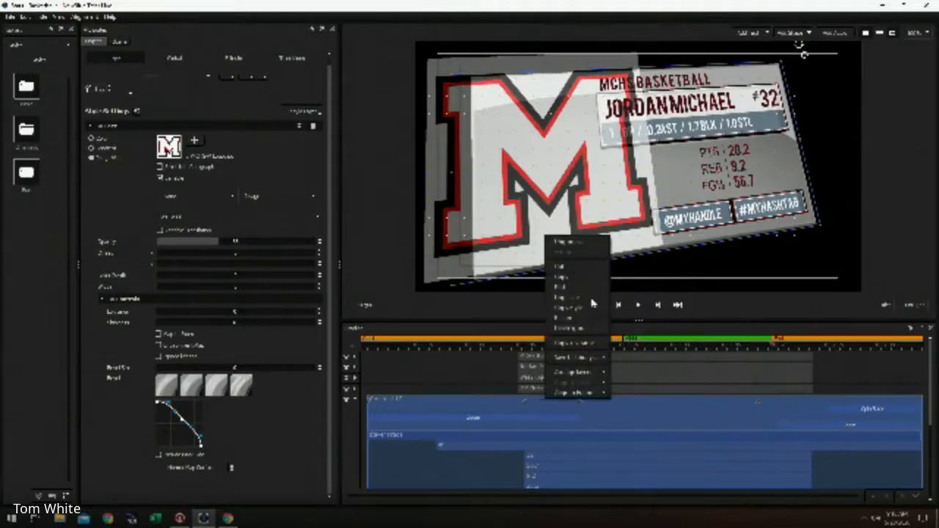
pyautogui.click(567, 242)
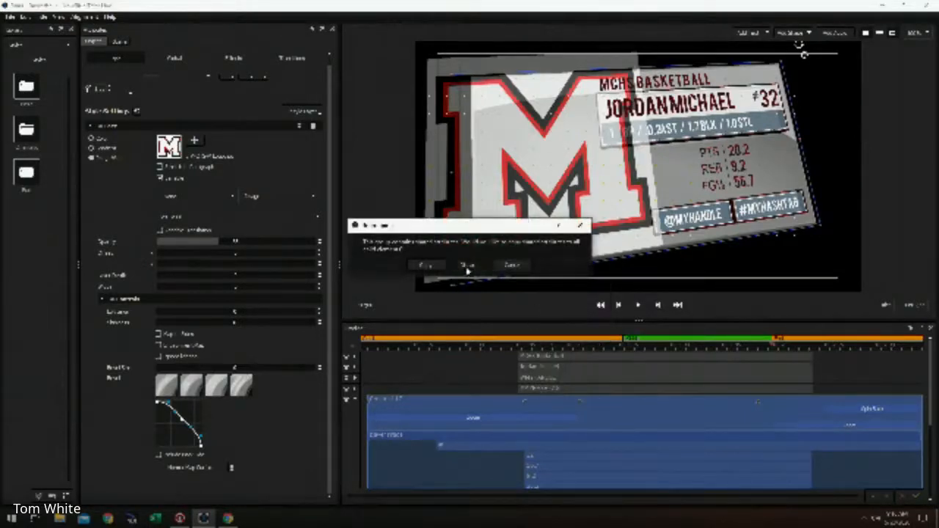
pyautogui.click(465, 266)
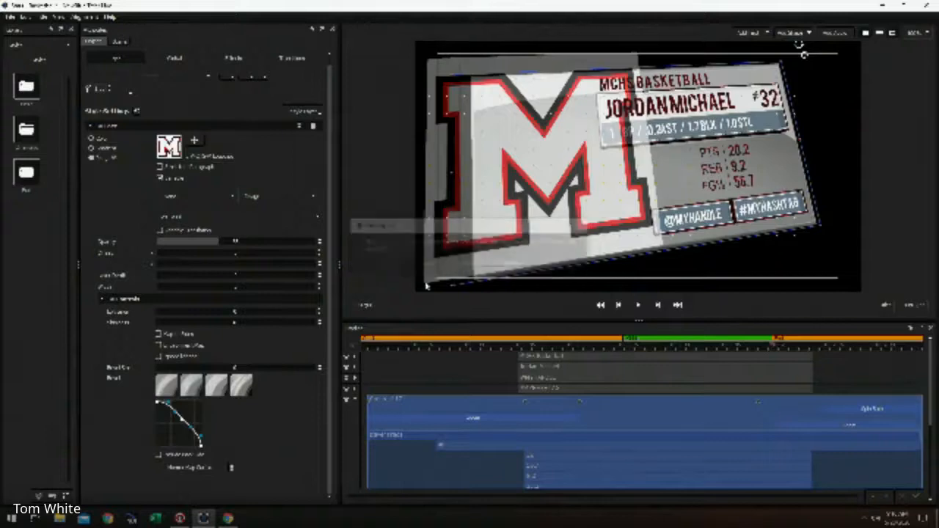
pyautogui.doubleClick(461, 411)
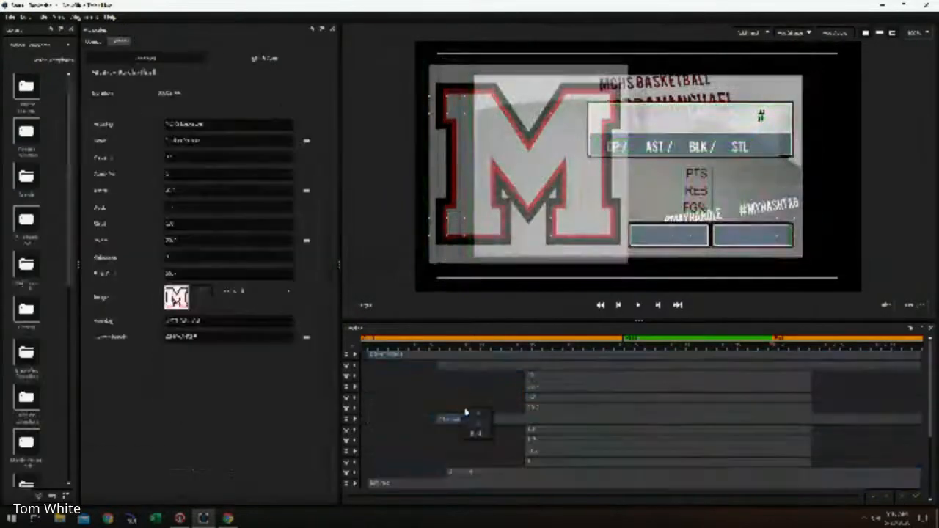
# - Shrink the M logo layer, move it down beside the stats, and close the title designer without saving the changes
pyautogui.click(473, 357)
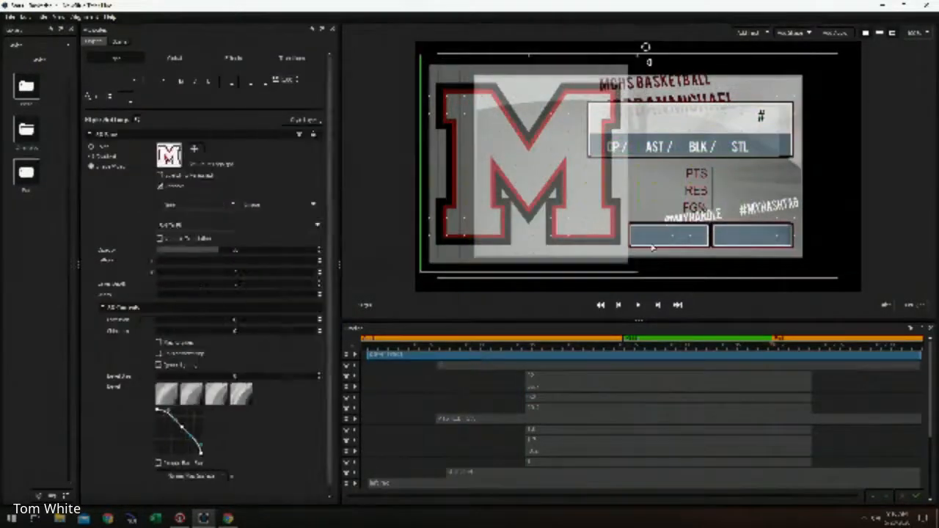
pyautogui.moveTo(619, 262); pyautogui.dragTo(581, 221)
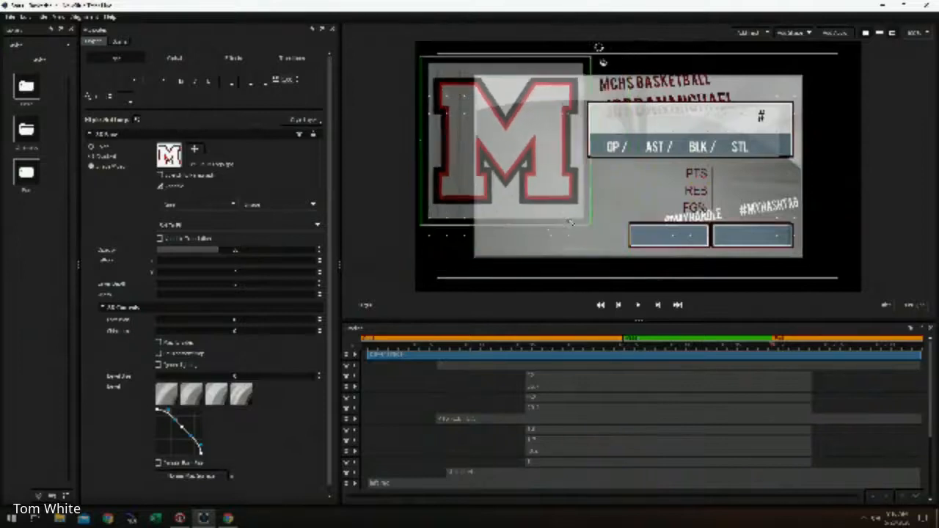
pyautogui.moveTo(549, 166); pyautogui.dragTo(552, 203)
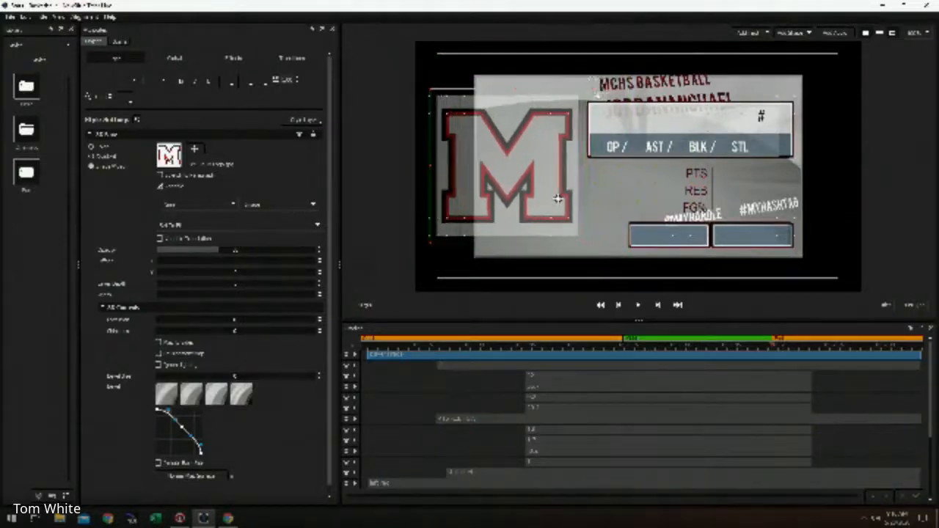
pyautogui.scroll(1, 500, 423)
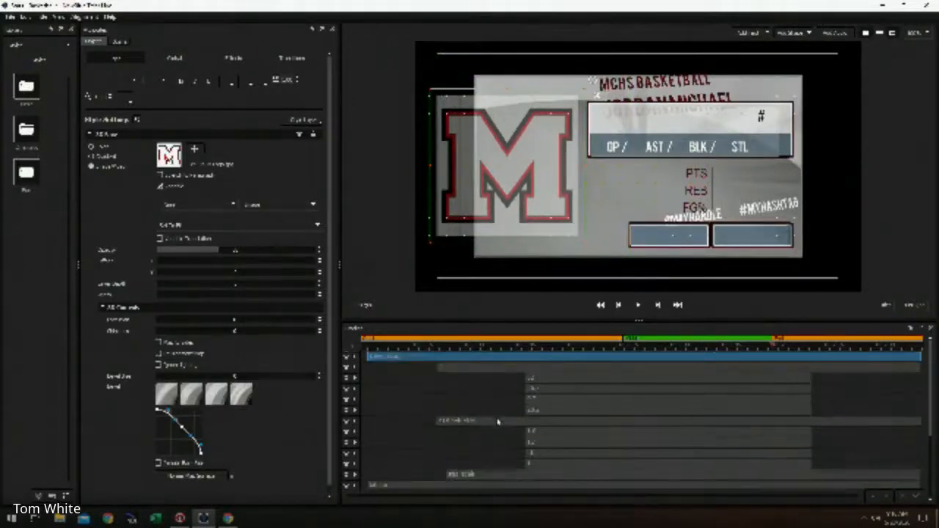
pyautogui.scroll(-1, 498, 399)
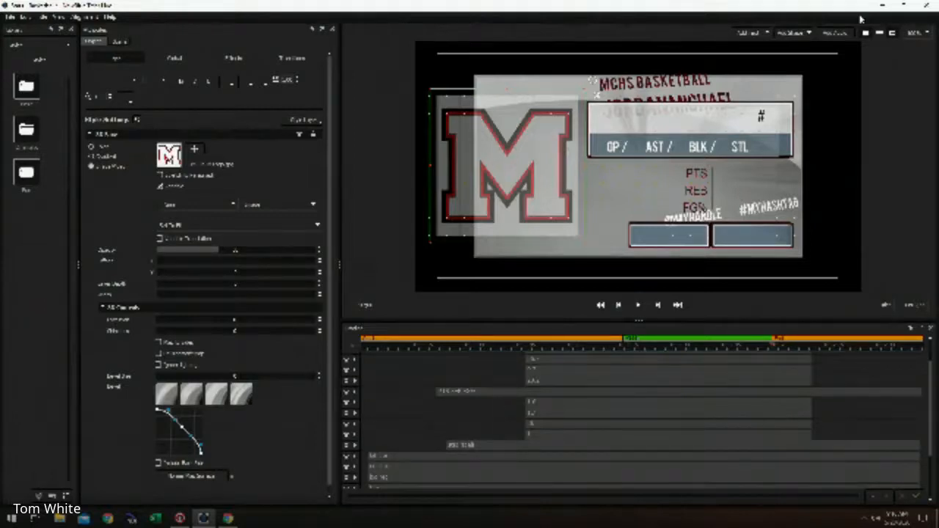
pyautogui.click(927, 5)
pyautogui.click(468, 269)
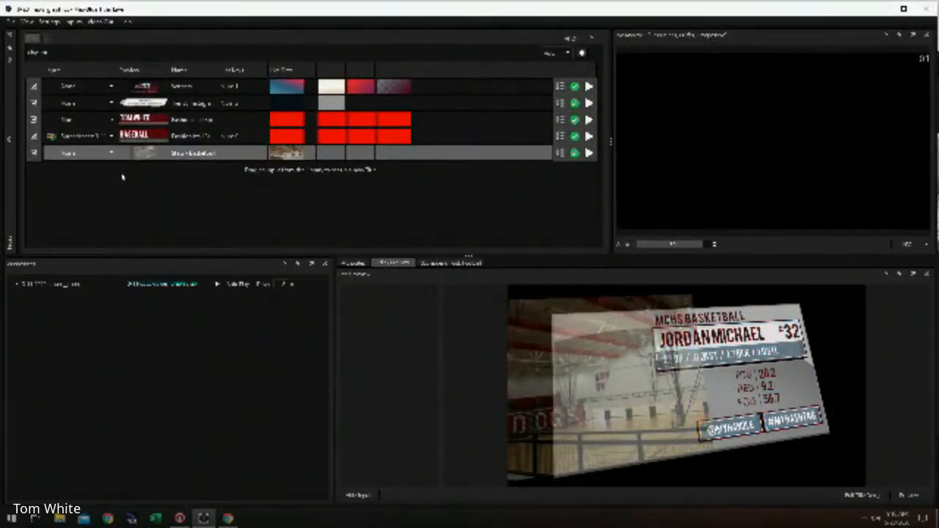
# - Add the football scoreboard template from the library's sports scoreboard folder to the play list
pyautogui.click(10, 126)
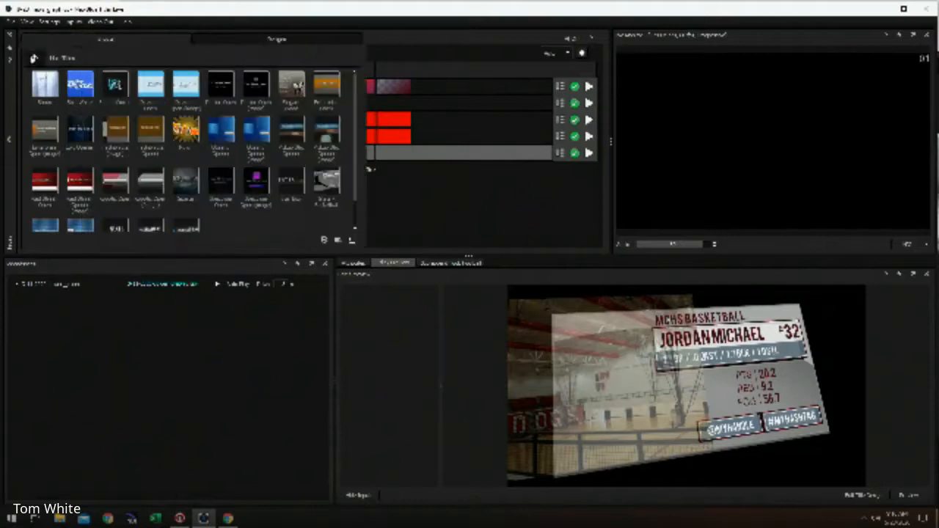
pyautogui.click(33, 57)
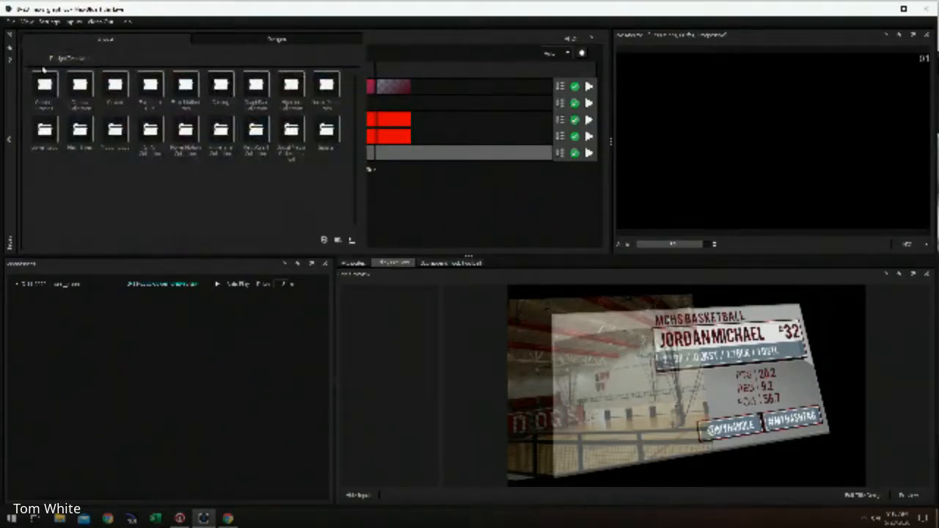
pyautogui.doubleClick(320, 130)
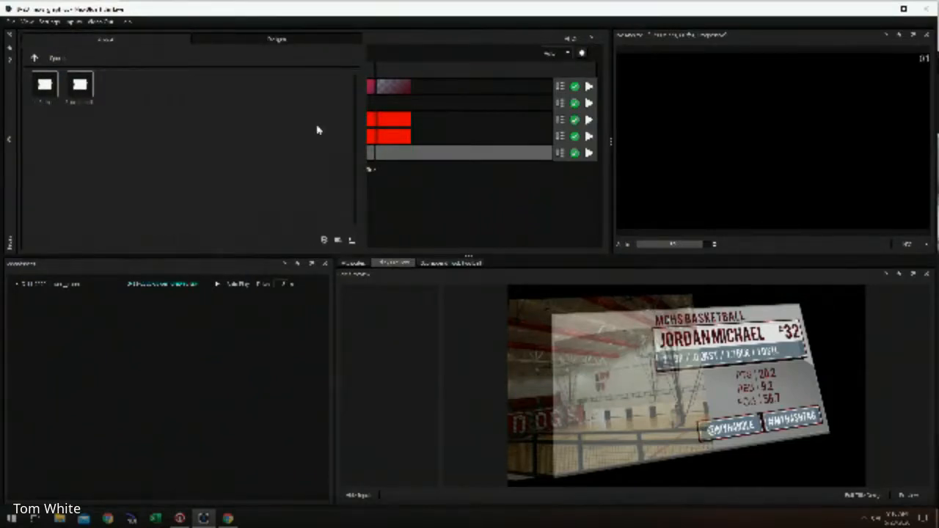
pyautogui.doubleClick(80, 85)
pyautogui.click(147, 96)
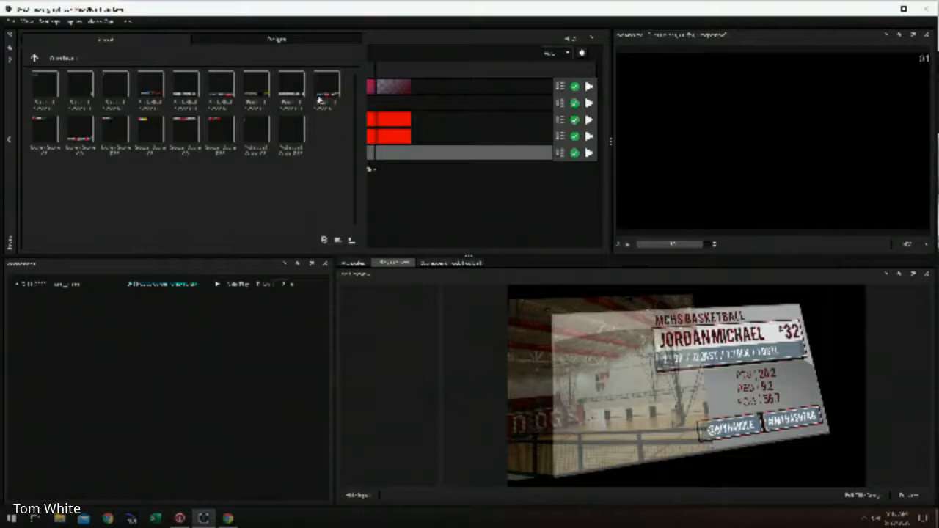
pyautogui.moveTo(320, 87); pyautogui.dragTo(406, 211)
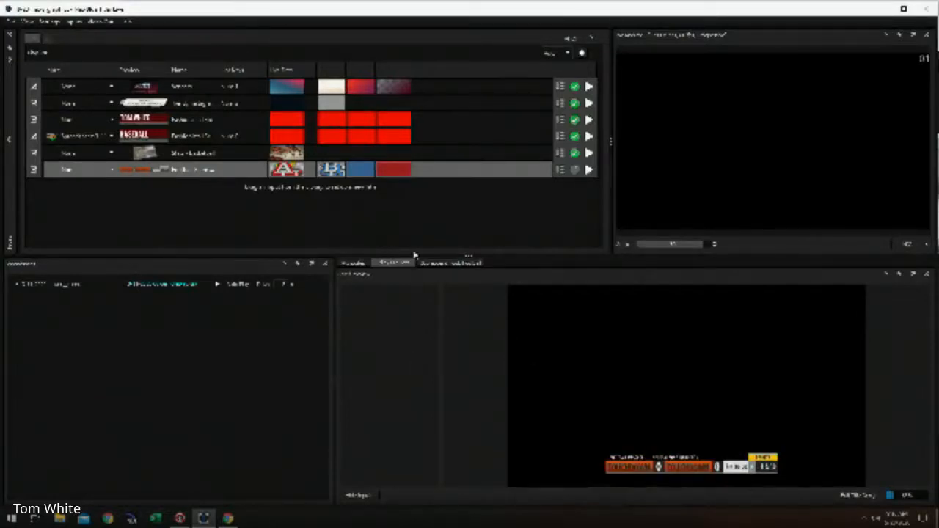
# - Link the football scoreboard title to the football Scoreboard Tool and play the scoreboard on the output
pyautogui.click(113, 170)
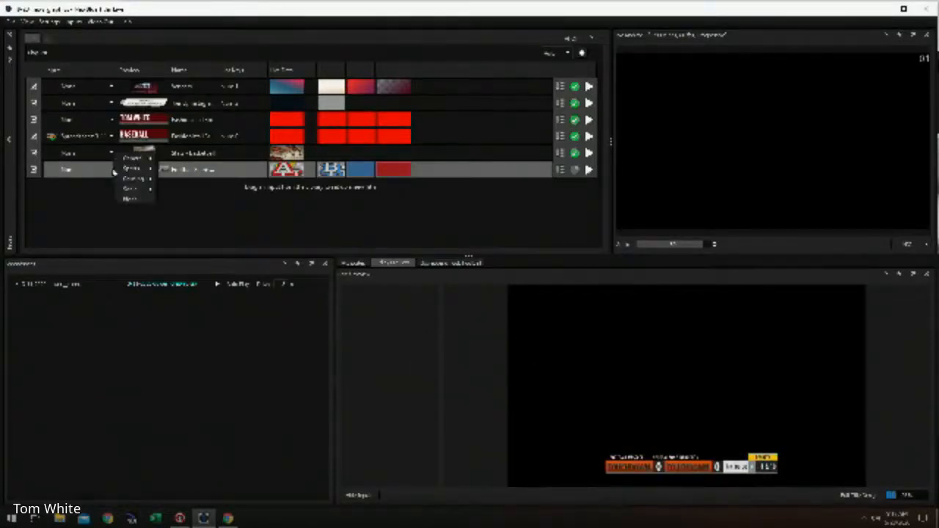
pyautogui.moveTo(133, 168)
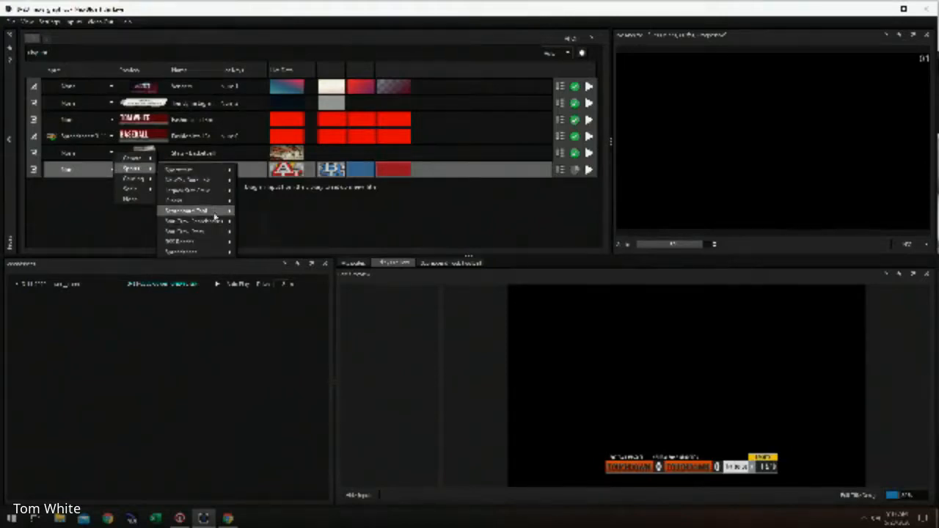
pyautogui.moveTo(219, 212)
pyautogui.click(268, 232)
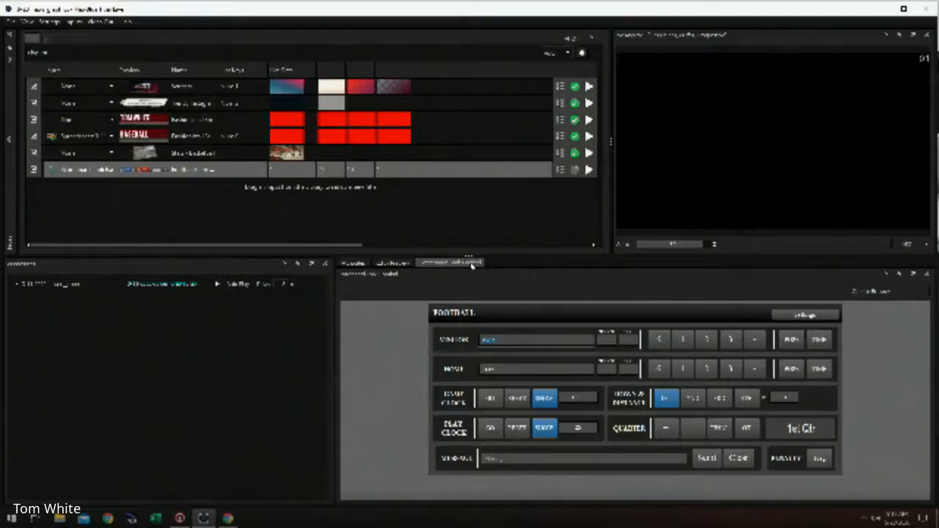
pyautogui.moveTo(469, 263); pyautogui.dragTo(545, 272)
pyautogui.click(590, 170)
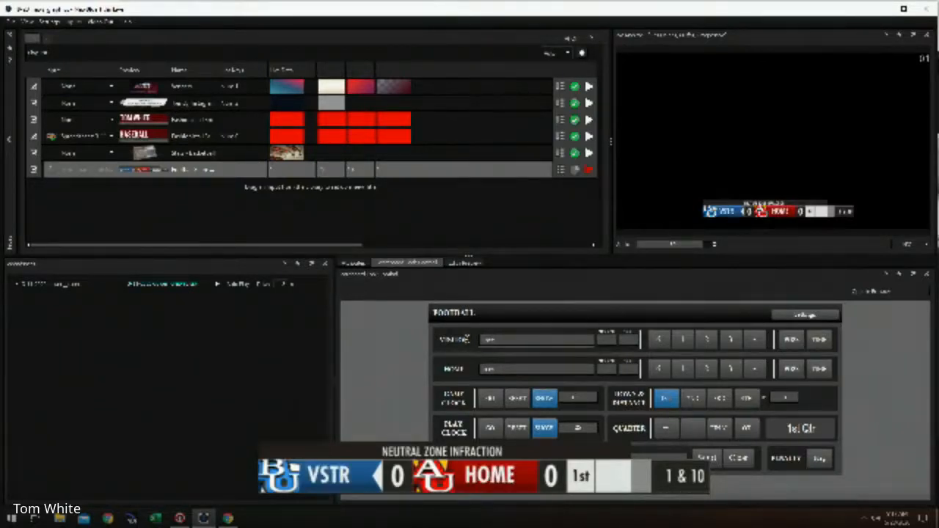
# - Name the visiting team Them and the home team Us, and turn off the play clock display
pyautogui.click(512, 371)
pyautogui.press('BackSpace')
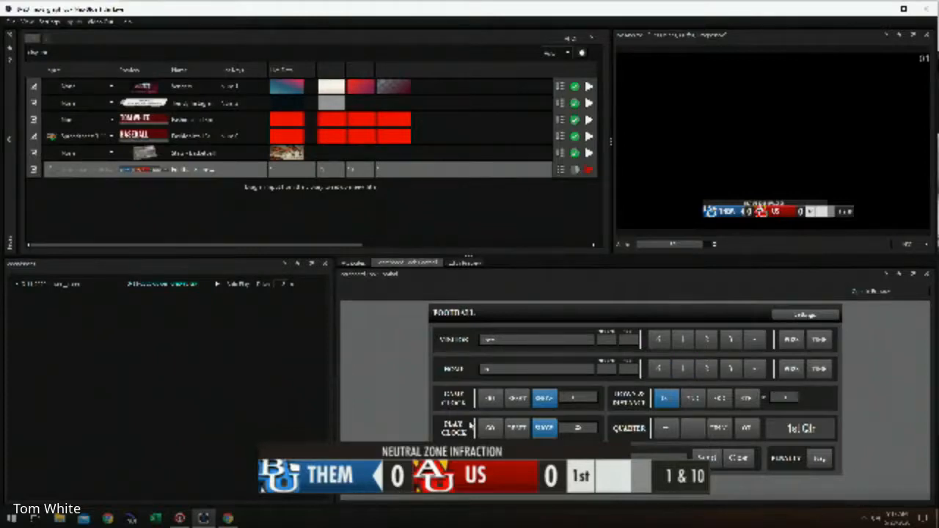
pyautogui.click(545, 428)
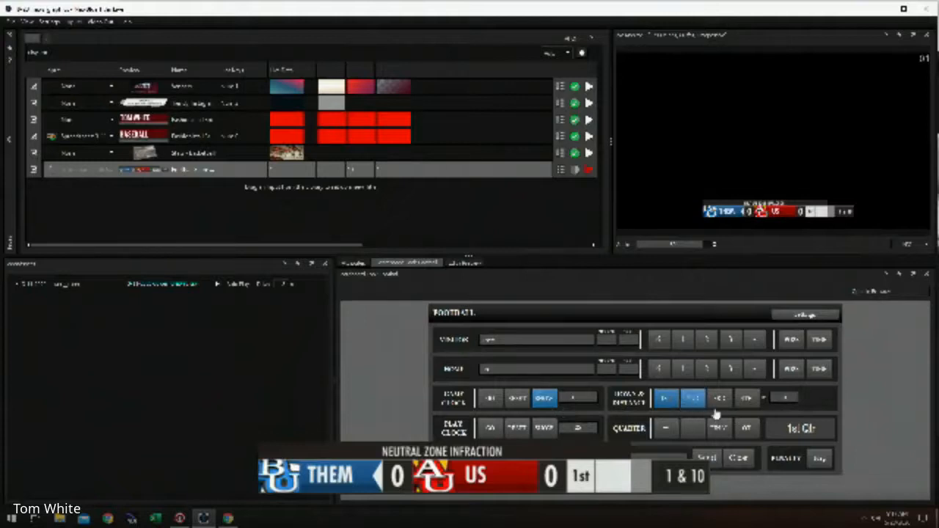
# - Open the scoreboard controller's remote connection settings and copy the first control page address
pyautogui.click(865, 294)
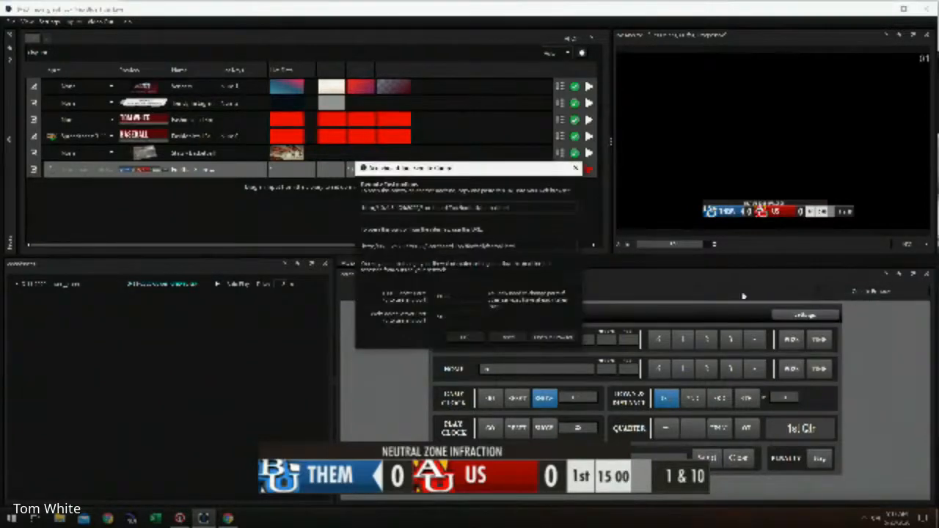
pyautogui.moveTo(518, 207); pyautogui.dragTo(358, 211)
pyautogui.click(526, 213)
pyautogui.moveTo(525, 209); pyautogui.dragTo(362, 217)
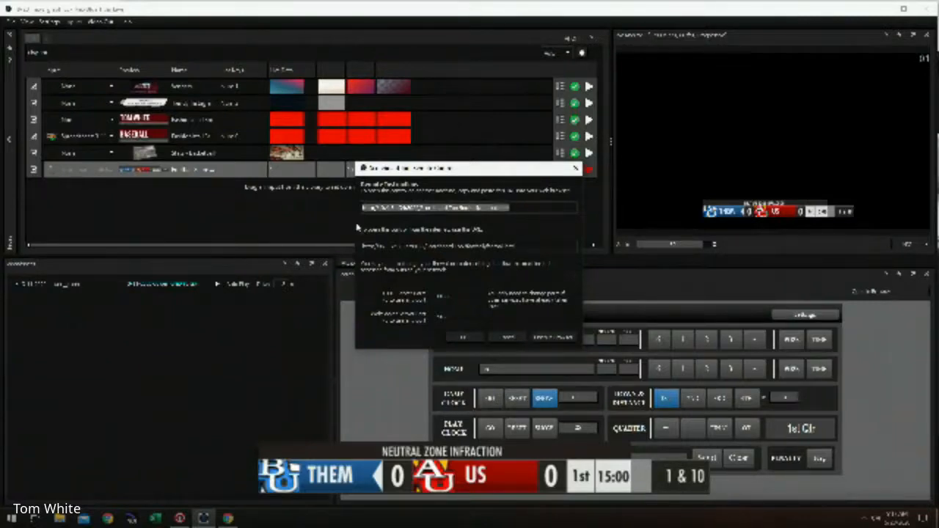
# - Load the copied scoreboard control page address in a new Chrome window
pyautogui.rightClick(228, 518)
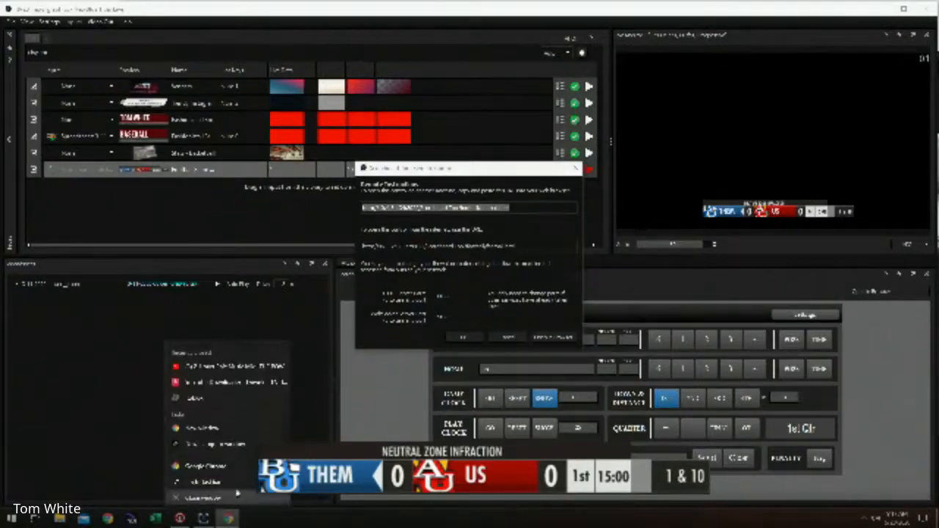
pyautogui.click(226, 444)
pyautogui.click(373, 25)
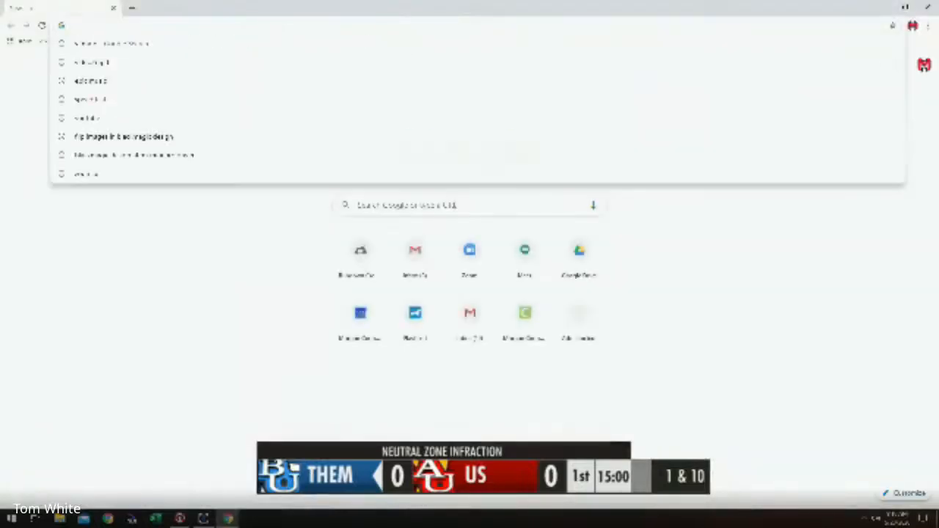
pyautogui.hotkey('ctrl', 'v')
pyautogui.press('Return')
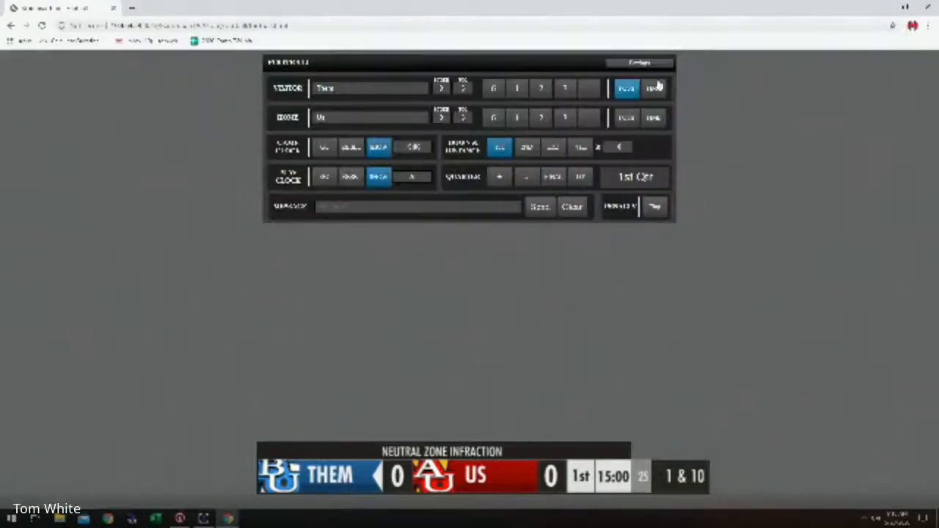
# - Give the visiting team 6 points from the browser controller, and close the browser window and the remote connection settings
pyautogui.moveTo(672, 21); pyautogui.dragTo(255, 127)
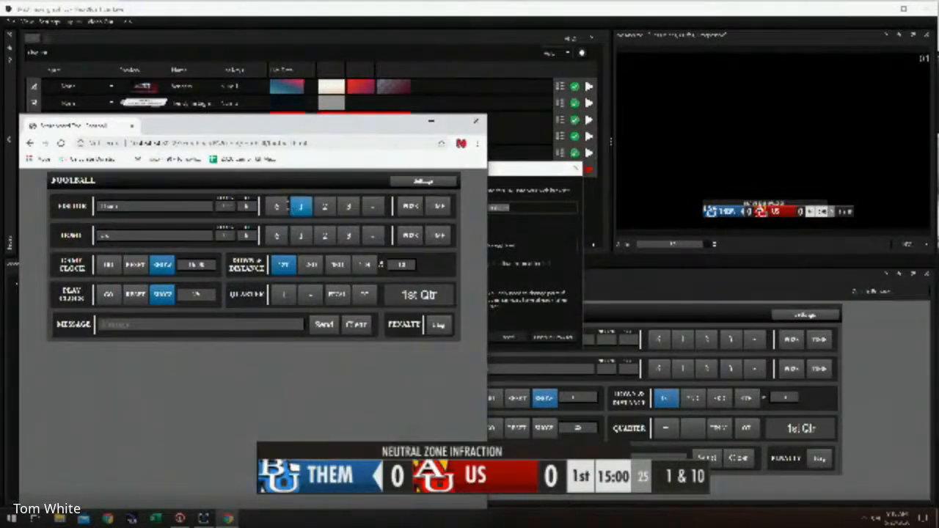
pyautogui.click(277, 208)
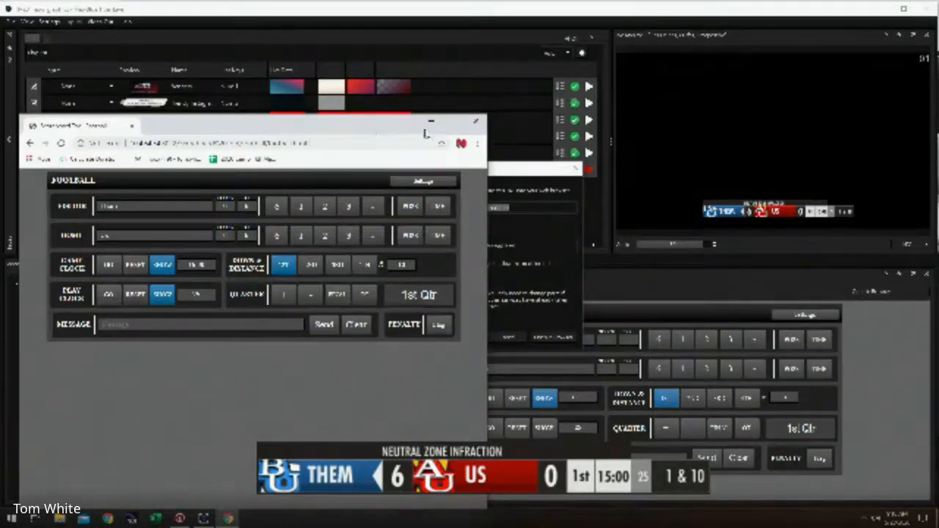
pyautogui.click(476, 121)
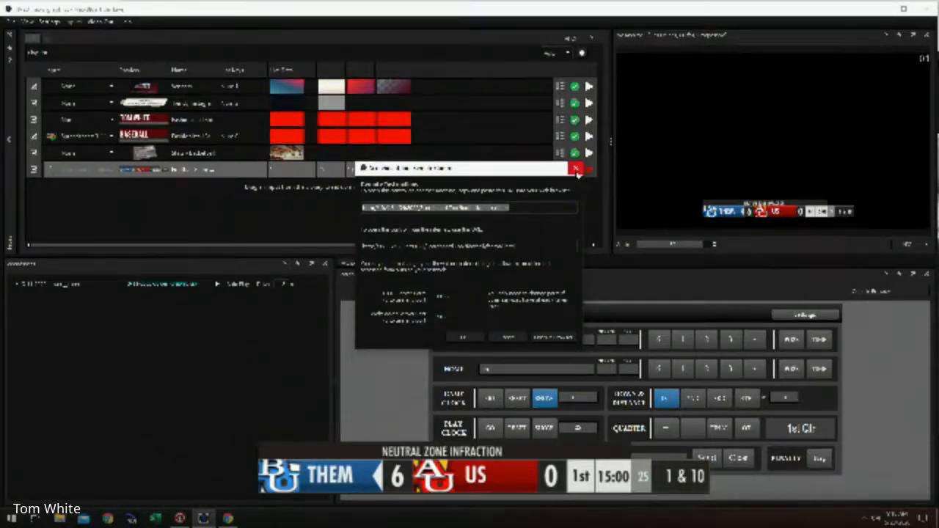
pyautogui.click(518, 337)
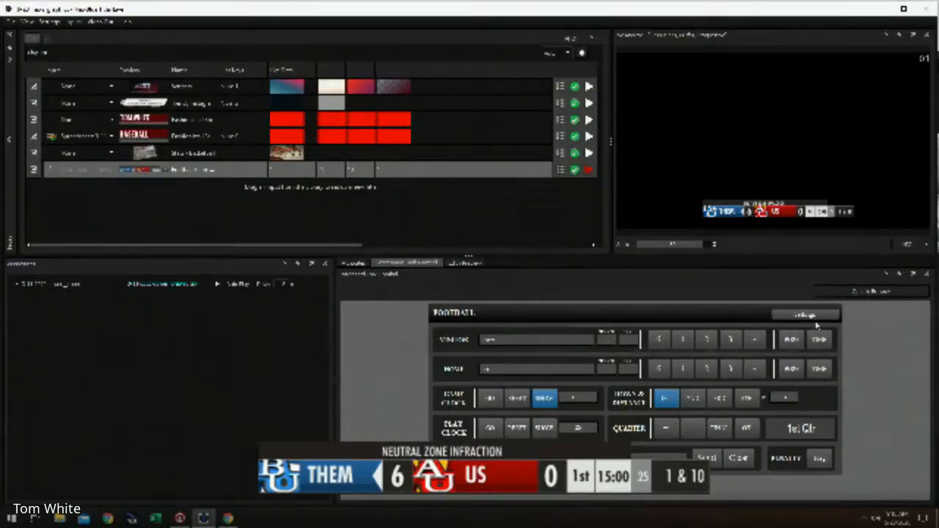
# - Switch between the title's edit preview and the football controller, and take the scoreboard off the output
pyautogui.click(464, 263)
pyautogui.click(428, 266)
pyautogui.click(464, 264)
pyautogui.click(422, 265)
pyautogui.click(587, 170)
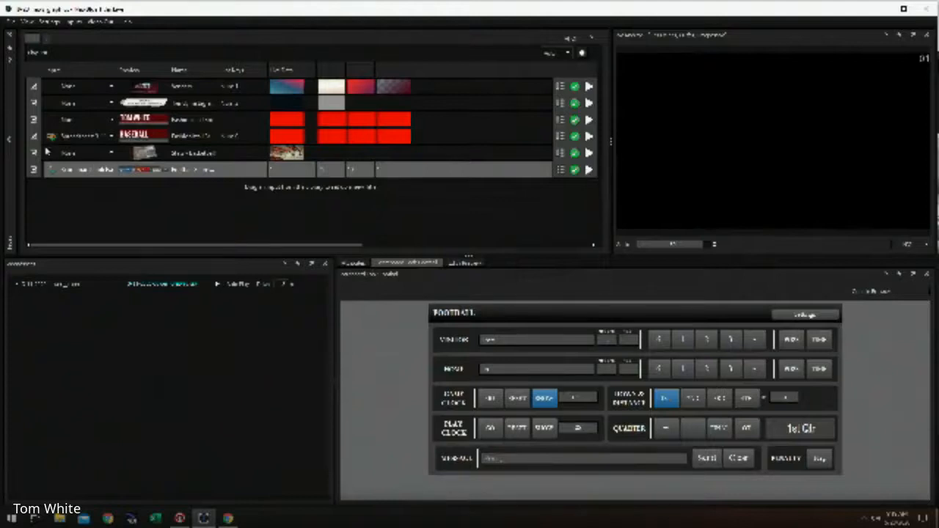
# - Add the blue 3D box lower third from the library's lower thirds folder to the play list
pyautogui.click(11, 139)
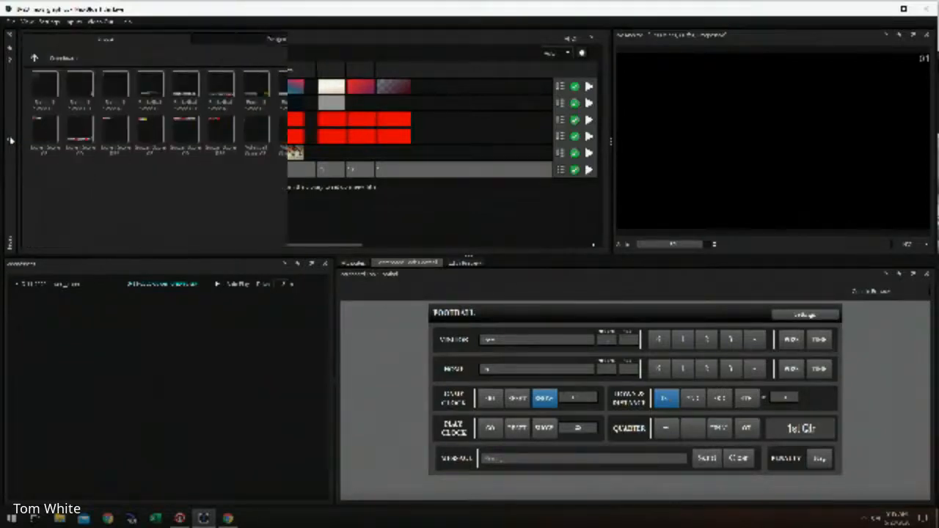
pyautogui.click(35, 58)
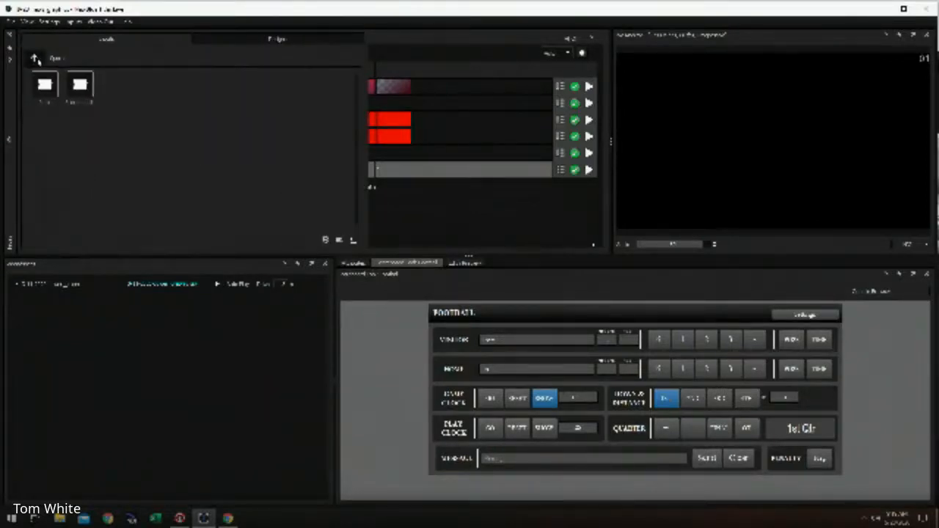
pyautogui.click(35, 58)
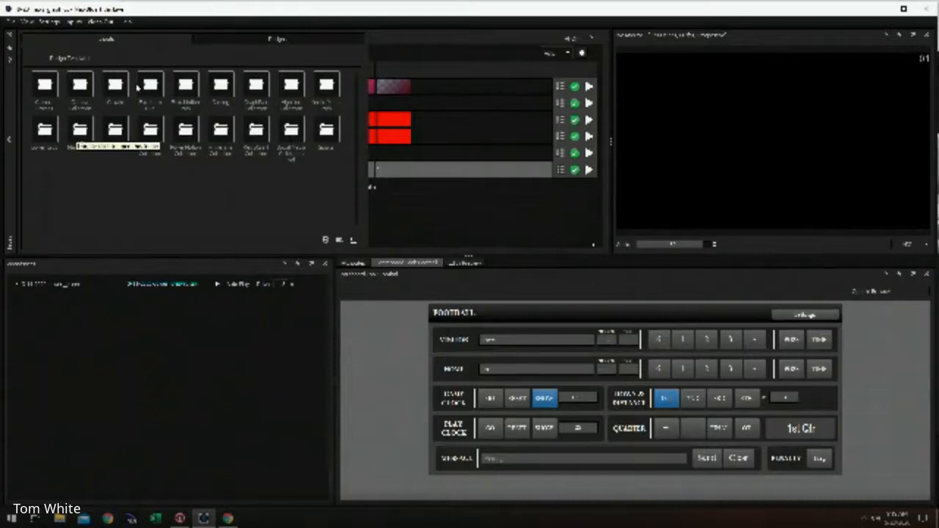
pyautogui.doubleClick(45, 131)
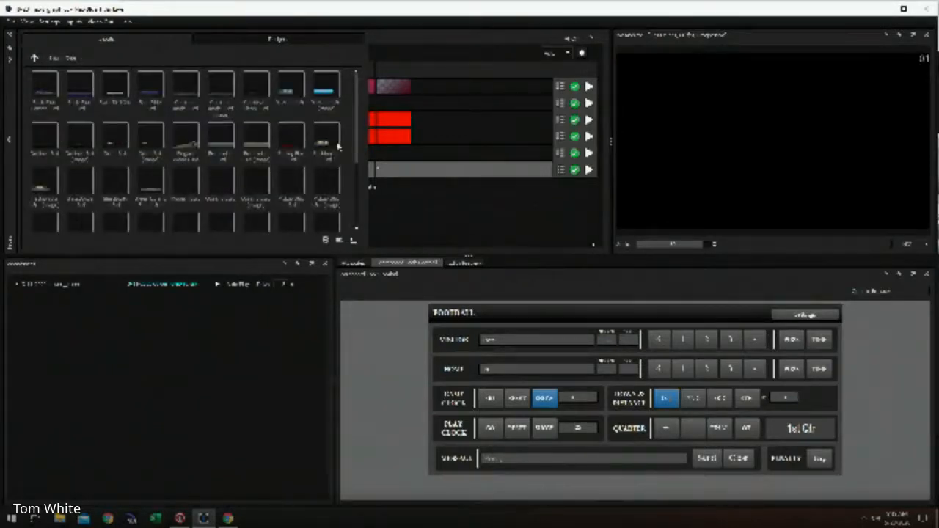
pyautogui.scroll(-1, 354, 120)
pyautogui.moveTo(355, 120); pyautogui.dragTo(346, 192)
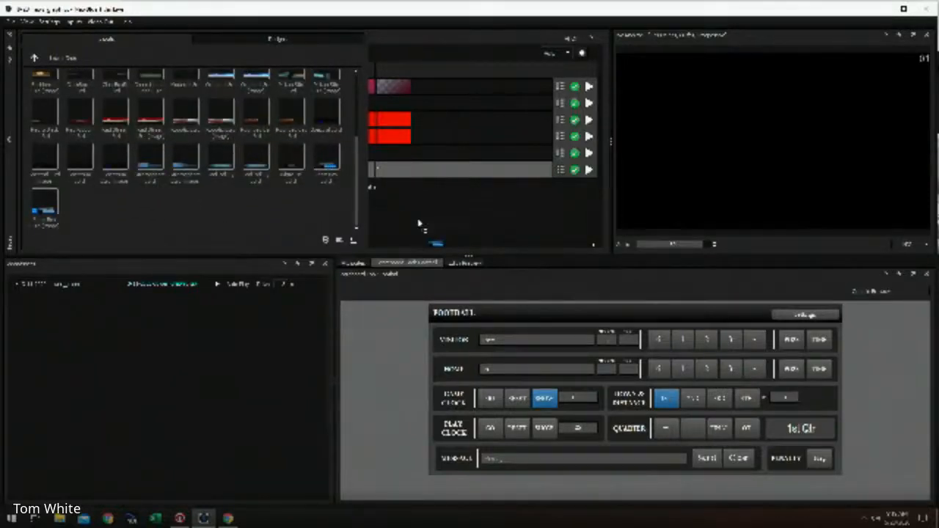
pyautogui.moveTo(420, 224); pyautogui.dragTo(419, 225)
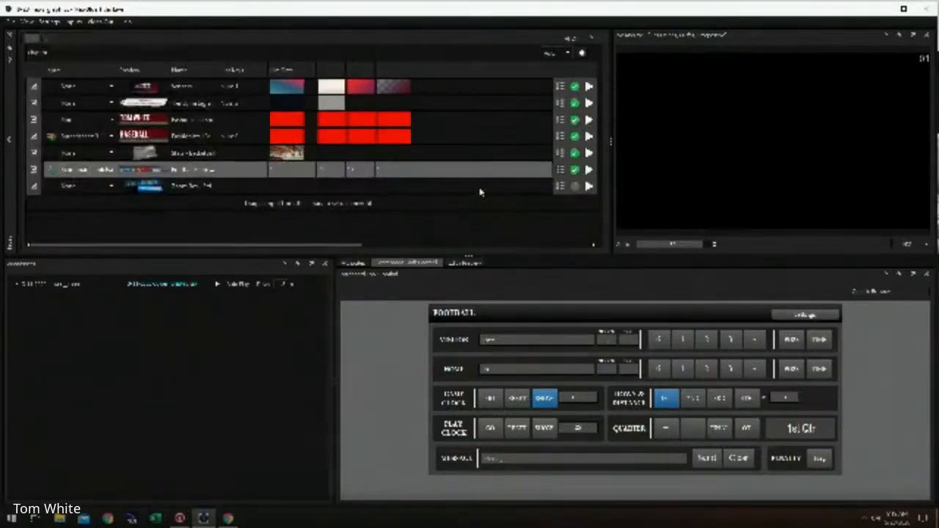
# - Set the blue lower third's text to NOT THE SAME and DIFFERENT LOOKS, and test its playback on the output
pyautogui.click(480, 190)
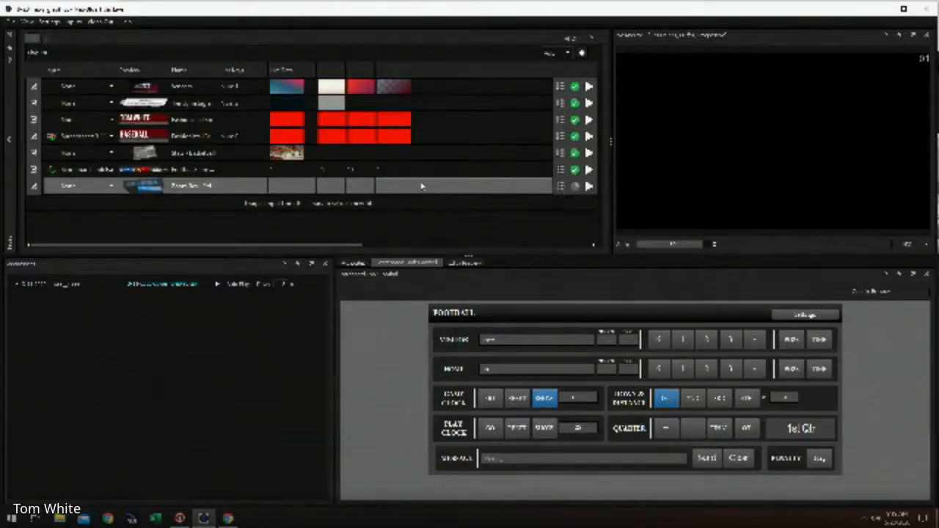
pyautogui.click(460, 263)
pyautogui.click(674, 440)
pyautogui.doubleClick(730, 447)
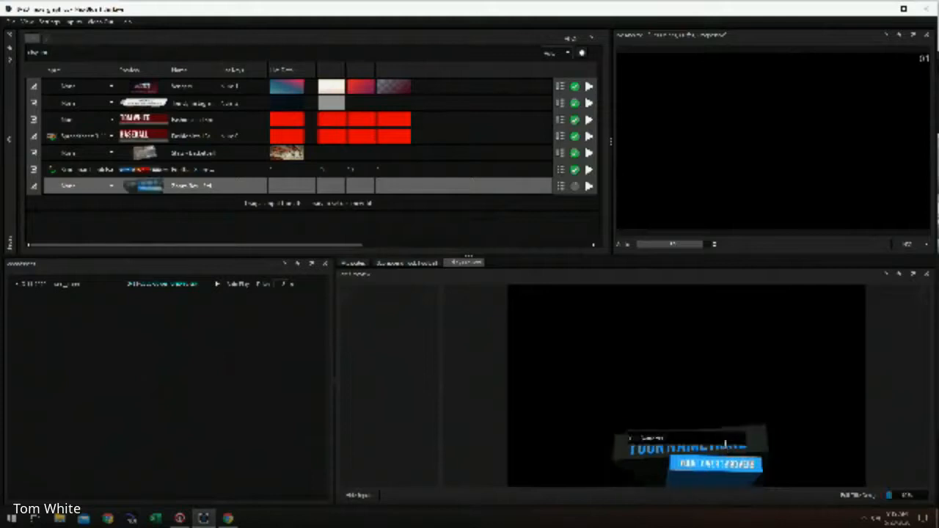
pyautogui.hotkey('ctrl', 'a')
pyautogui.write('Add The Game')
pyautogui.press('Return')
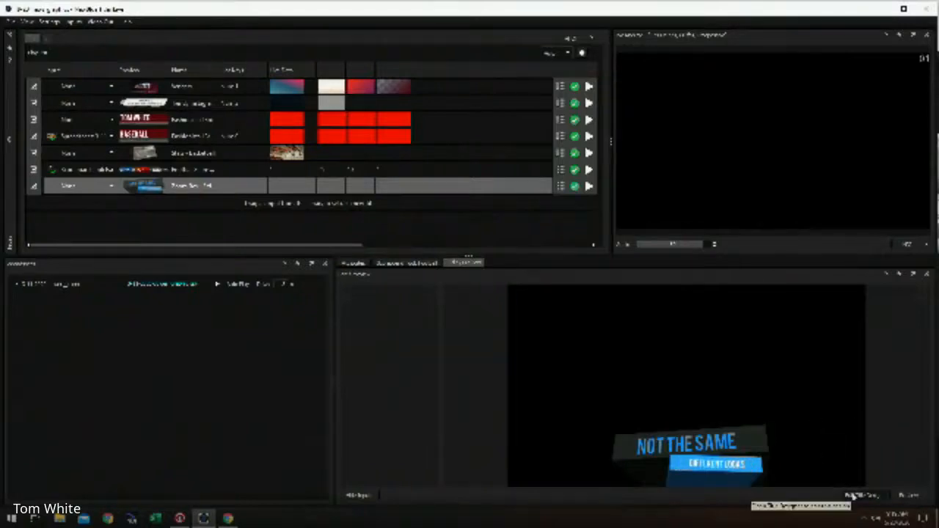
pyautogui.click(589, 186)
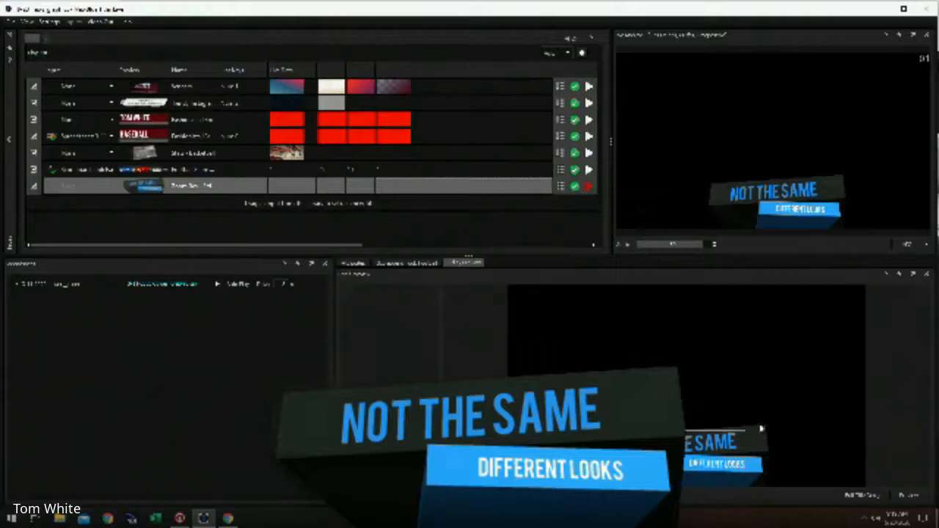
pyautogui.click(590, 188)
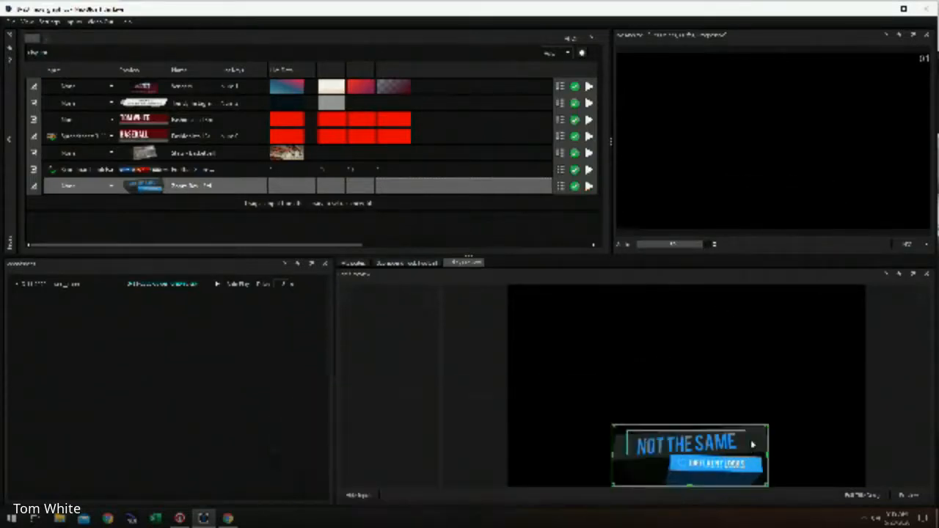
# - Shrink the blue lower third, place it in the frame's lower-left corner, and play it on the output
pyautogui.moveTo(750, 443); pyautogui.dragTo(630, 460)
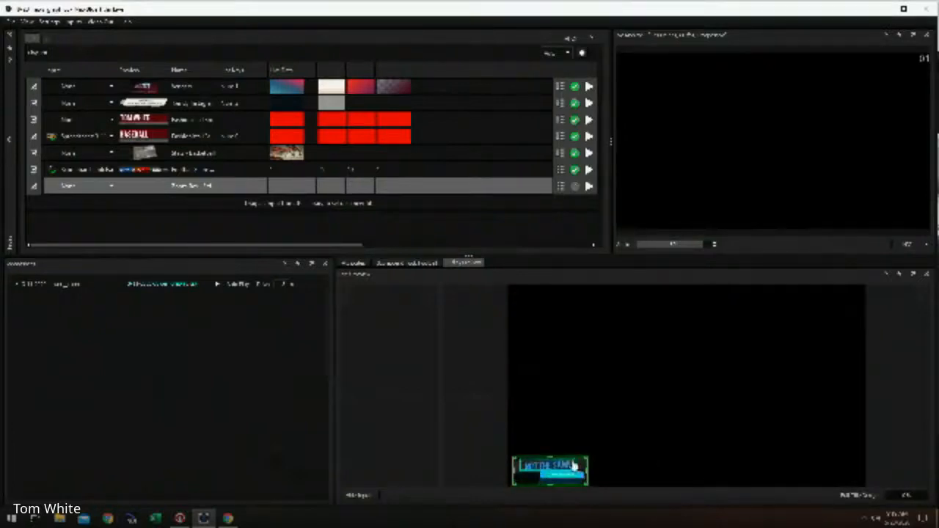
pyautogui.moveTo(583, 459)
pyautogui.mouseDown()
pyautogui.moveTo(857, 460)
pyautogui.moveTo(590, 458)
pyautogui.mouseUp()
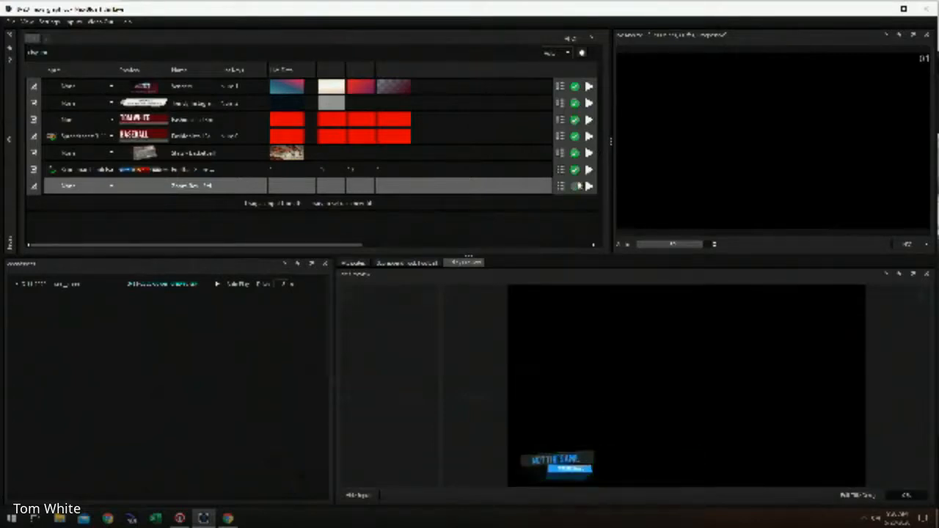
pyautogui.click(590, 186)
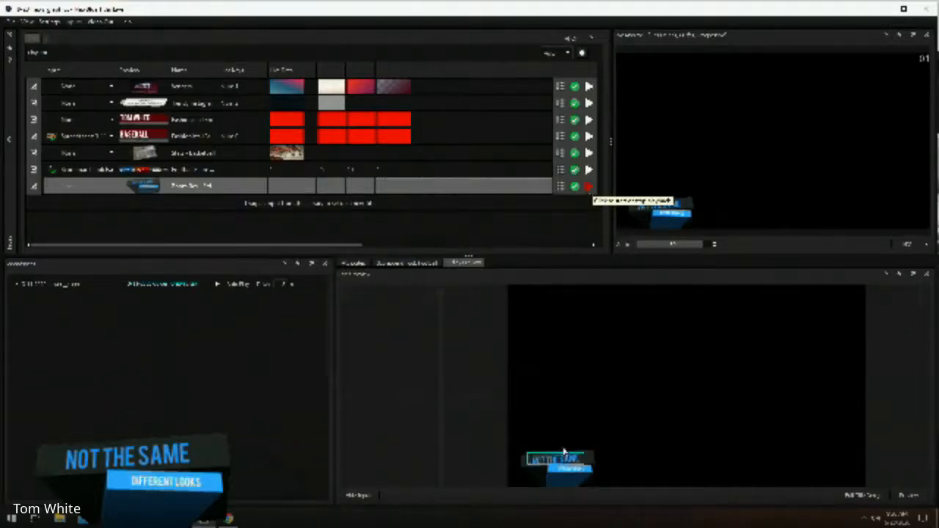
# - Replay the blue lower third on the output to check its animation, and take it off air
pyautogui.click(589, 189)
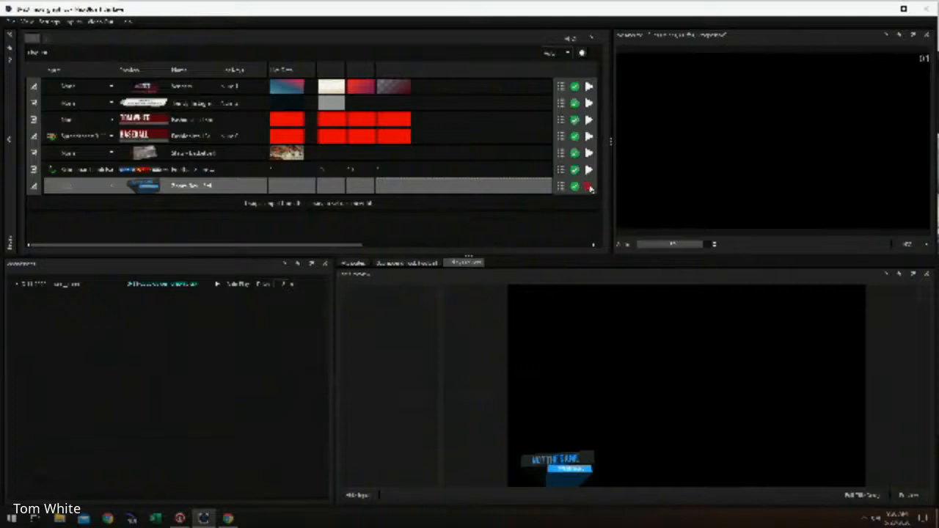
pyautogui.click(588, 187)
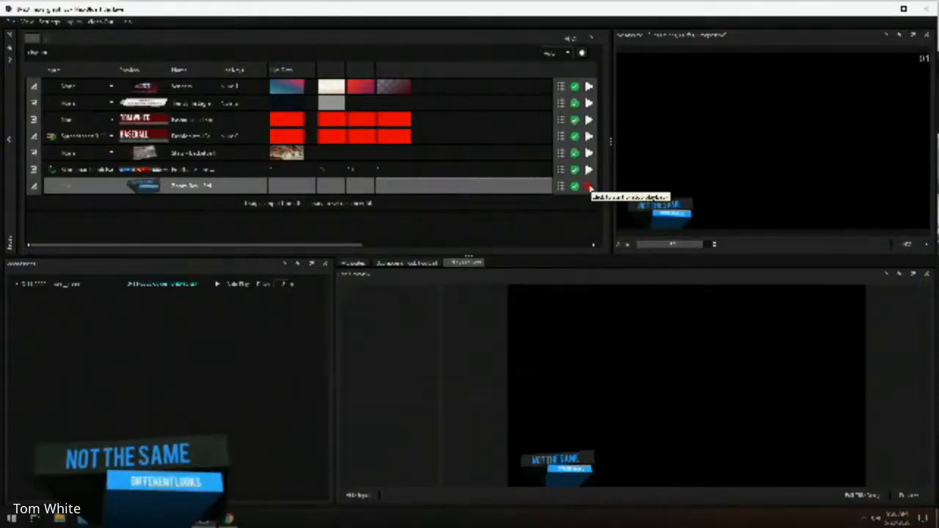
pyautogui.click(588, 187)
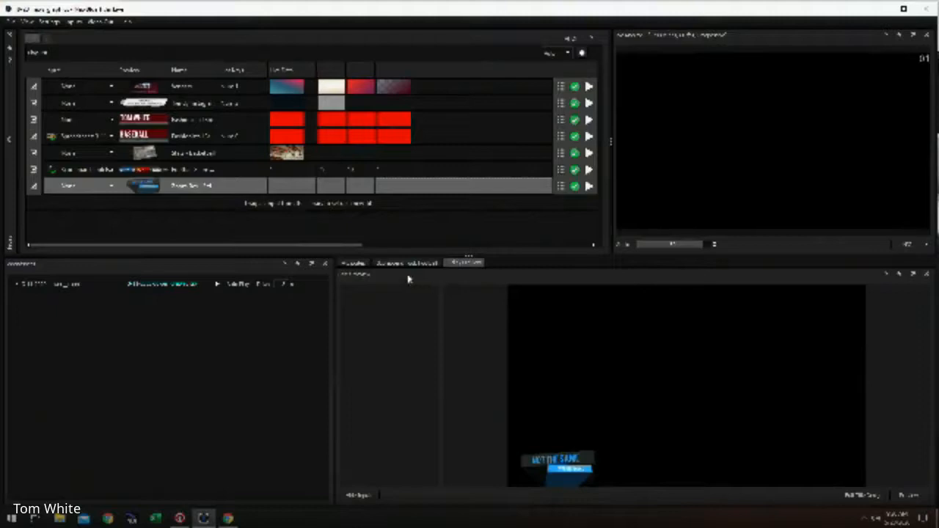
# - Add the metallic silver-ended crawl title from the library's crawls folder to the play list
pyautogui.click(10, 139)
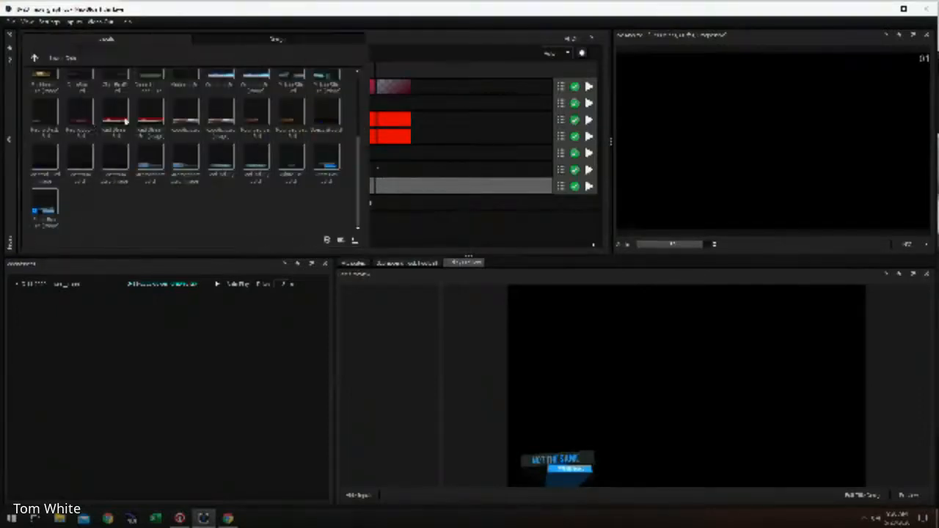
pyautogui.click(34, 57)
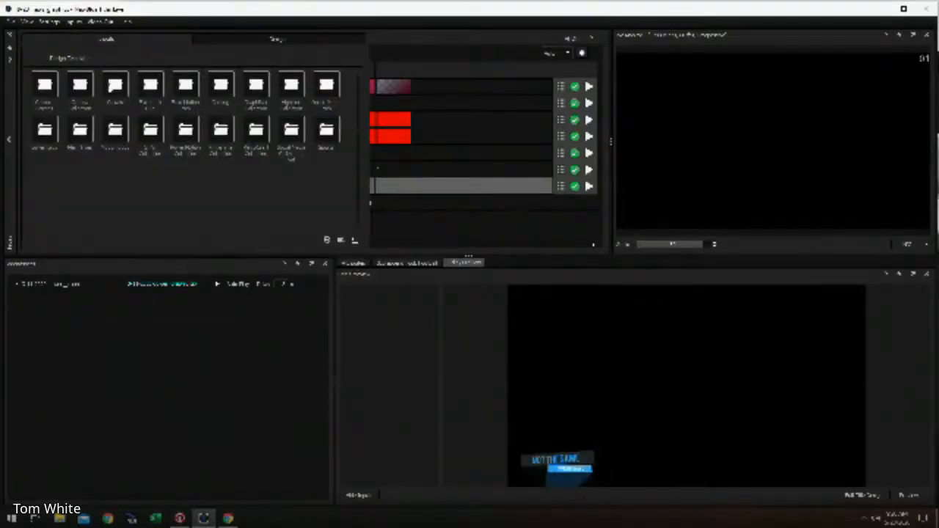
pyautogui.doubleClick(117, 86)
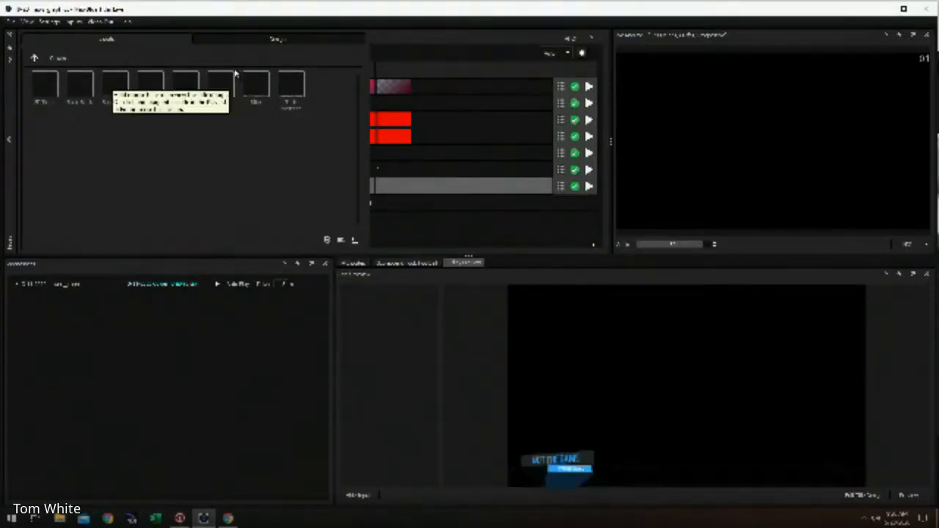
pyautogui.moveTo(225, 83)
pyautogui.mouseDown()
pyautogui.moveTo(298, 157)
pyautogui.moveTo(433, 228)
pyautogui.mouseUp()
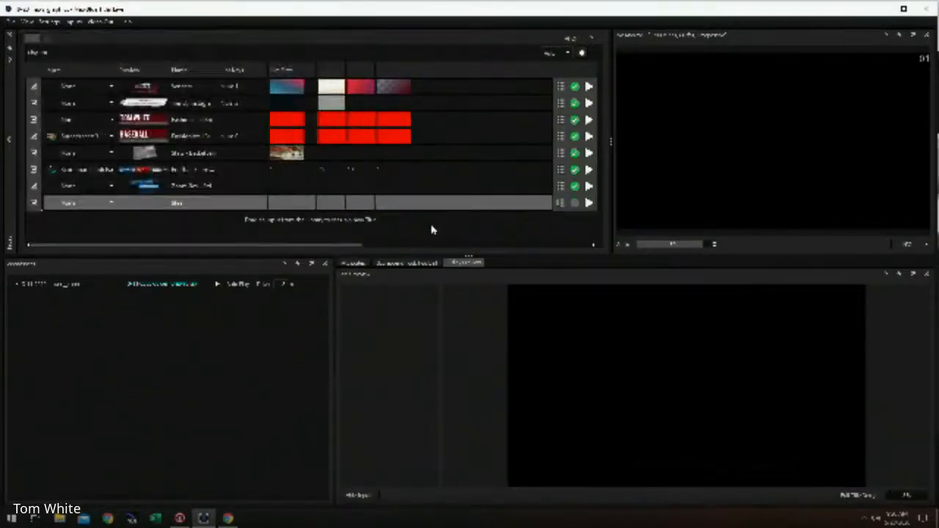
pyautogui.moveTo(158, 203); pyautogui.dragTo(162, 80)
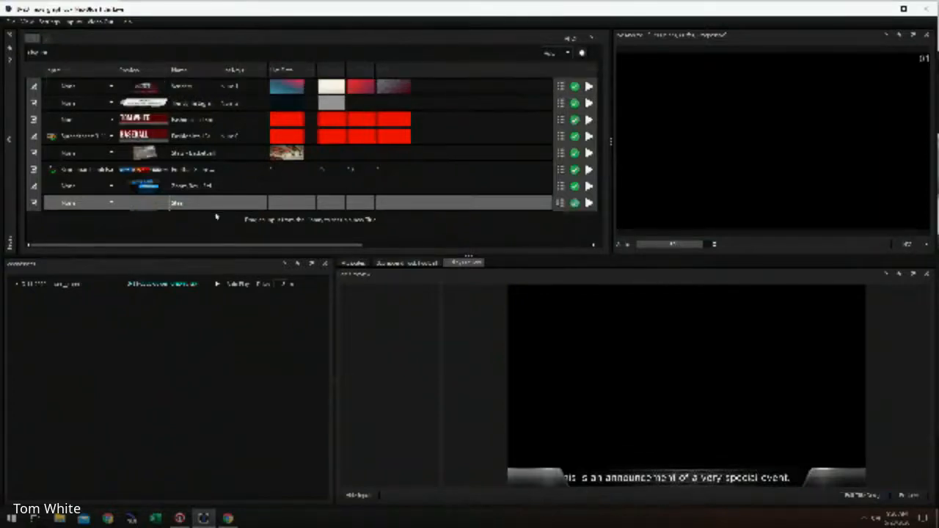
# - Link the new crawl title to a new spreadsheet input, and save its data file as crawl
pyautogui.click(112, 204)
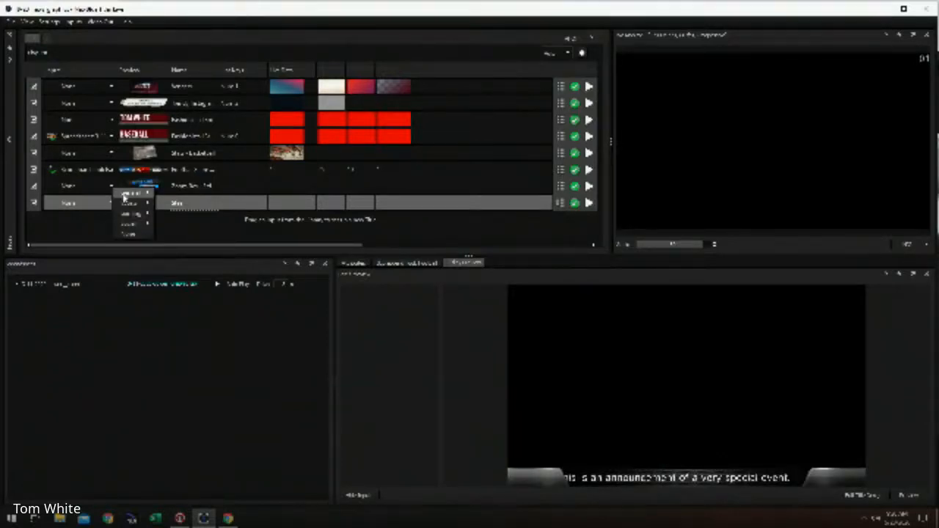
pyautogui.moveTo(126, 196)
pyautogui.moveTo(178, 246)
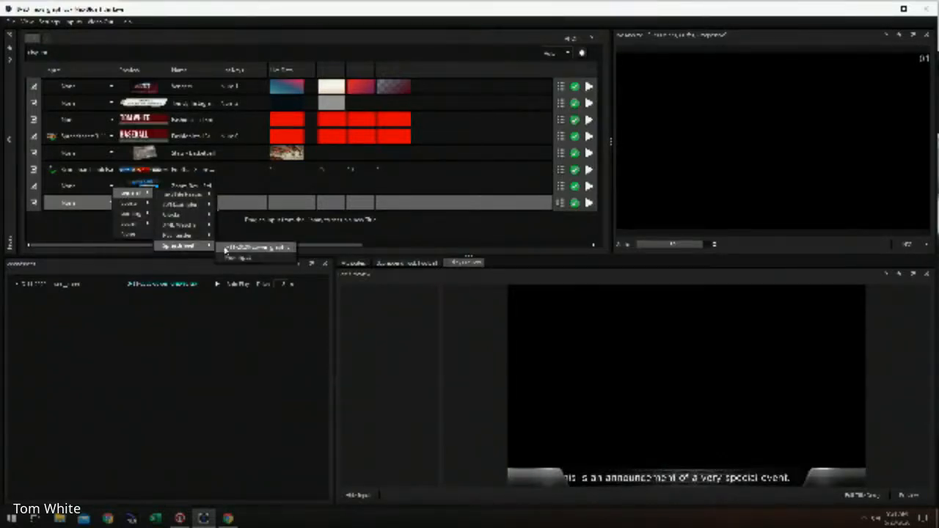
pyautogui.click(241, 259)
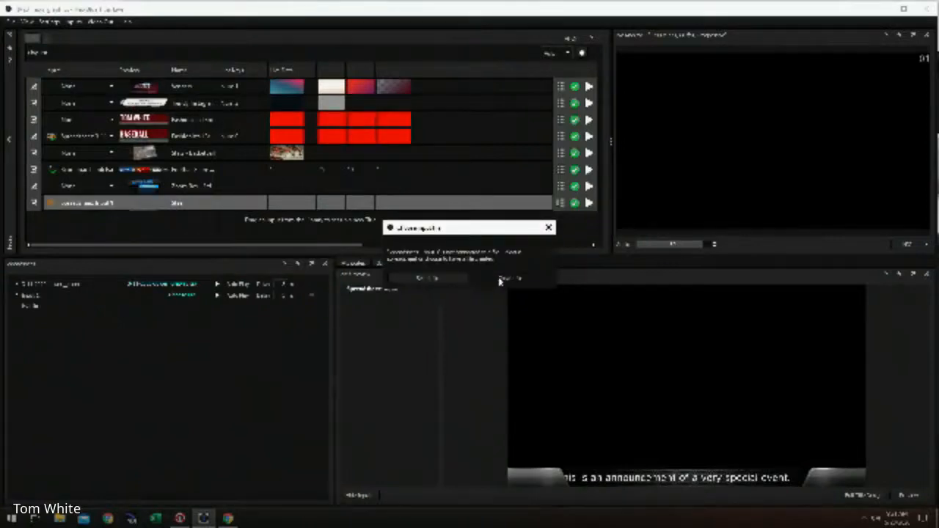
pyautogui.click(500, 279)
pyautogui.write('demo')
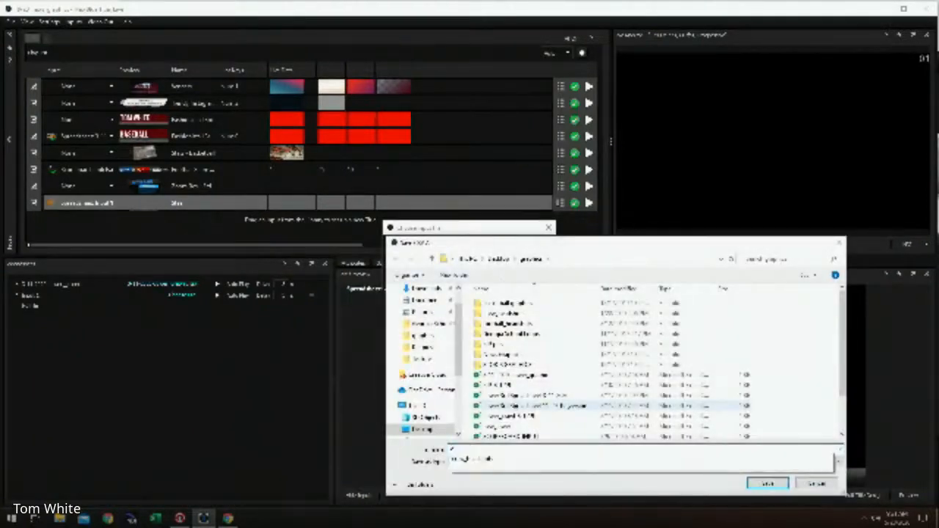
pyautogui.press('Return')
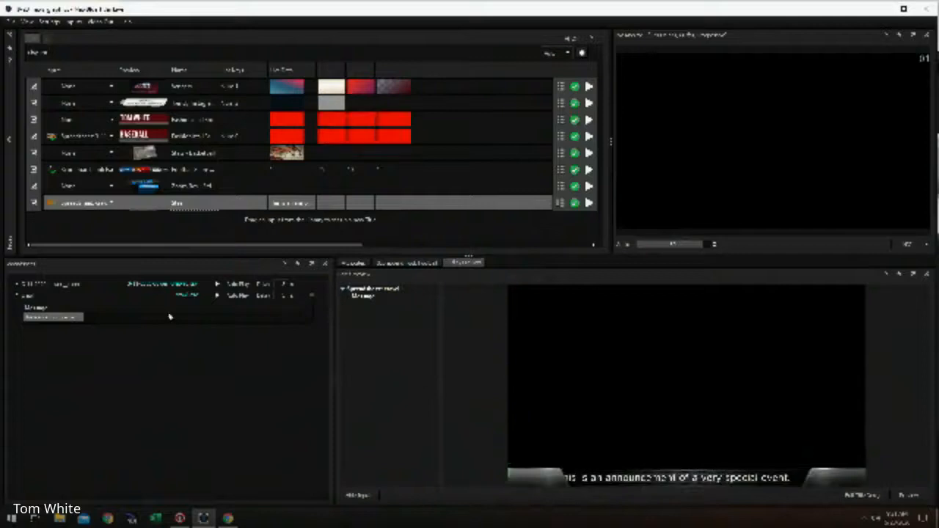
# - Open the crawl spreadsheet in Excel from File Explorer's recent files, and maximize its window
pyautogui.click(188, 295)
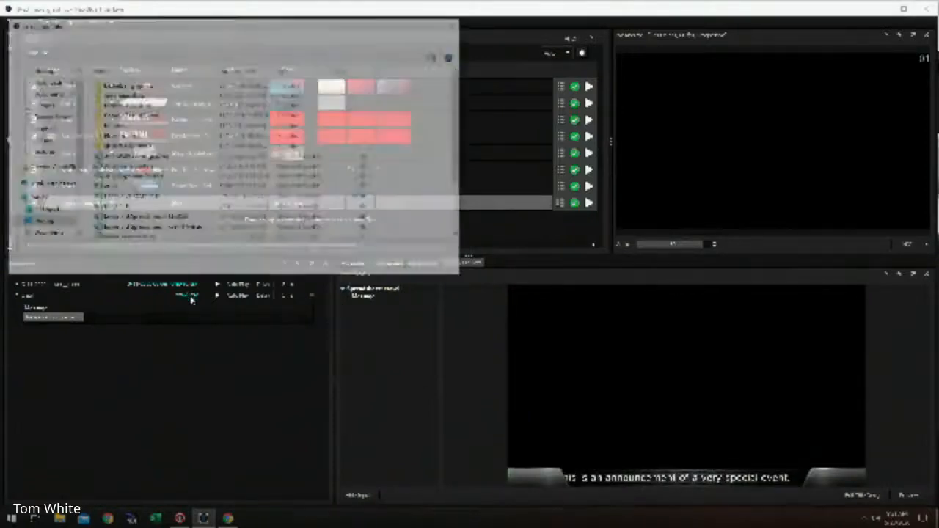
pyautogui.click(385, 265)
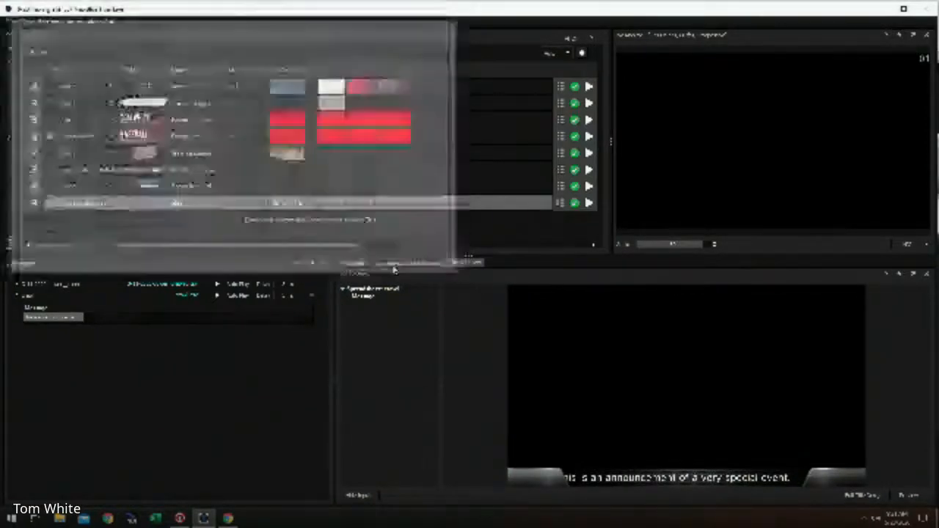
pyautogui.click(60, 519)
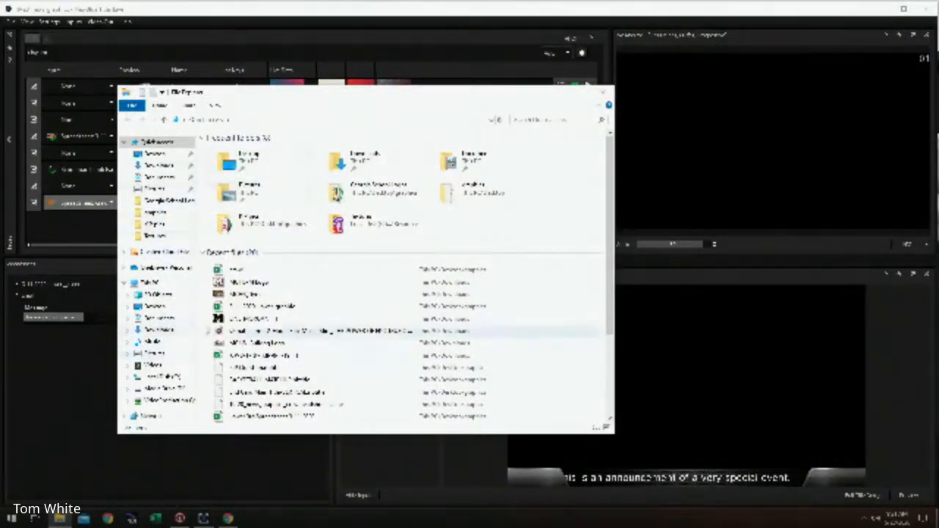
pyautogui.doubleClick(245, 271)
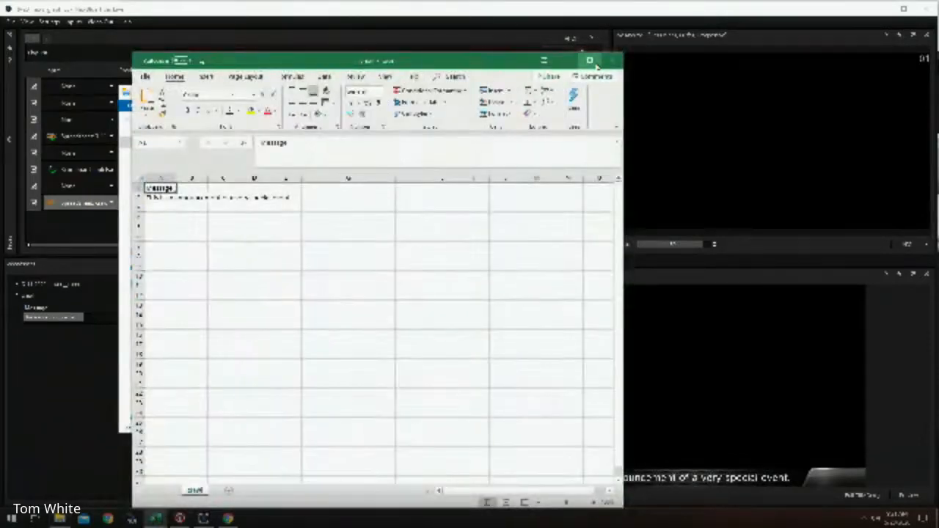
pyautogui.doubleClick(514, 60)
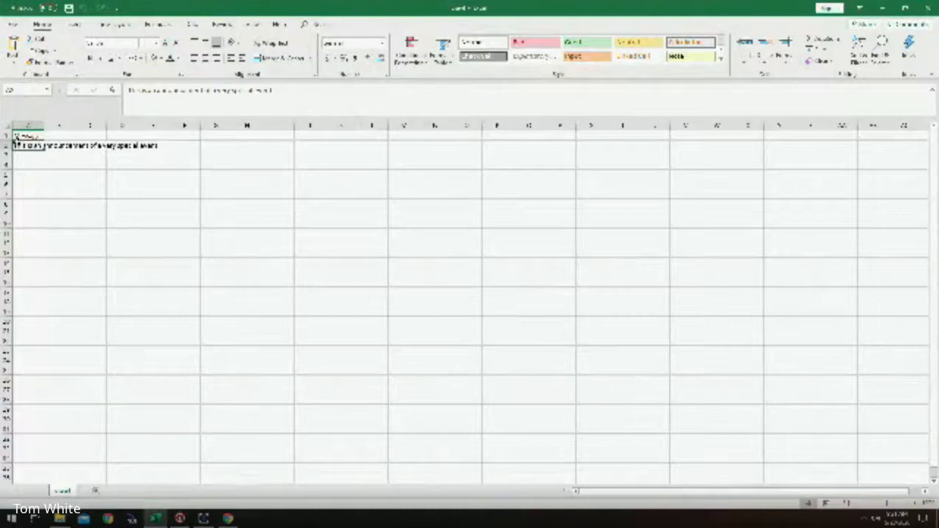
# - Replace the crawl message with Welcome To Camp T&I, add a shrimp and grits line and a restaurant line below, save, and return to Titler Live
pyautogui.click(15, 145)
pyautogui.write('Welcome to Example')
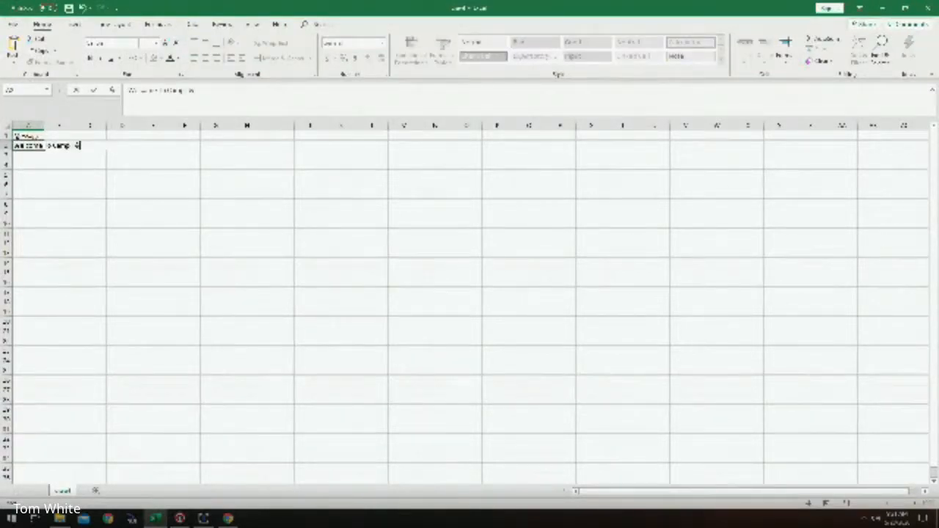
pyautogui.press('Return')
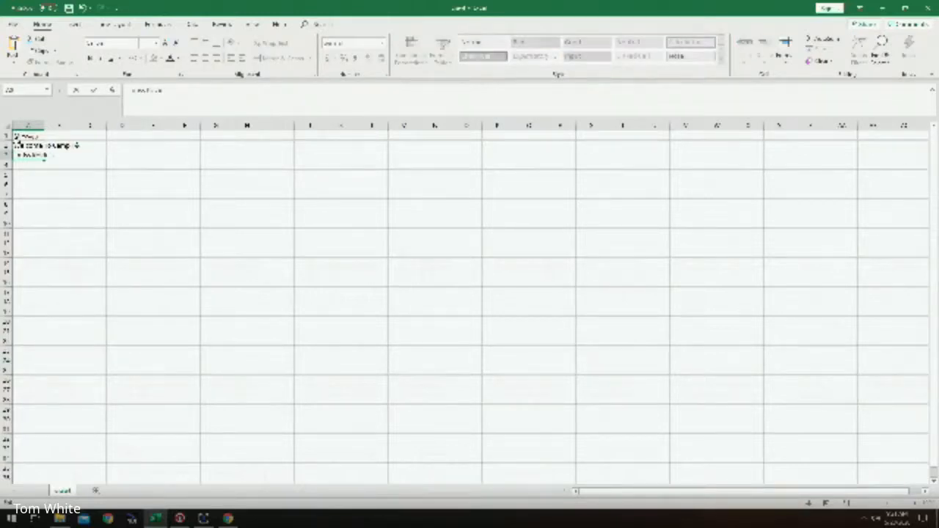
pyautogui.write('ple')
pyautogui.press('Return')
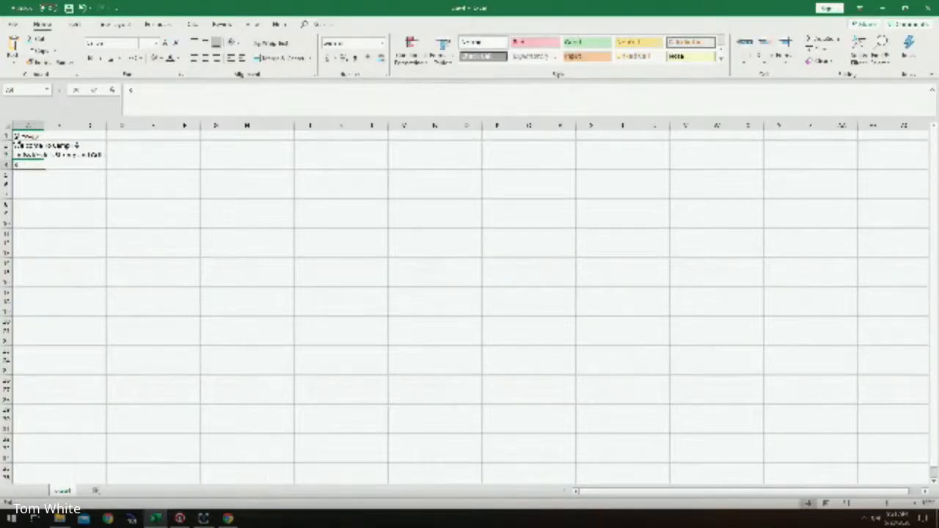
pyautogui.write('Go')
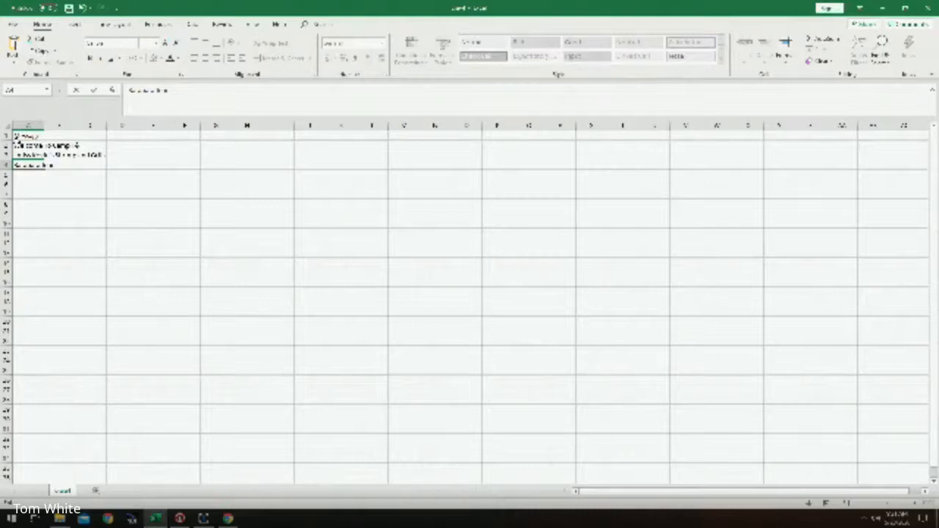
pyautogui.write('w')
pyautogui.press('Return')
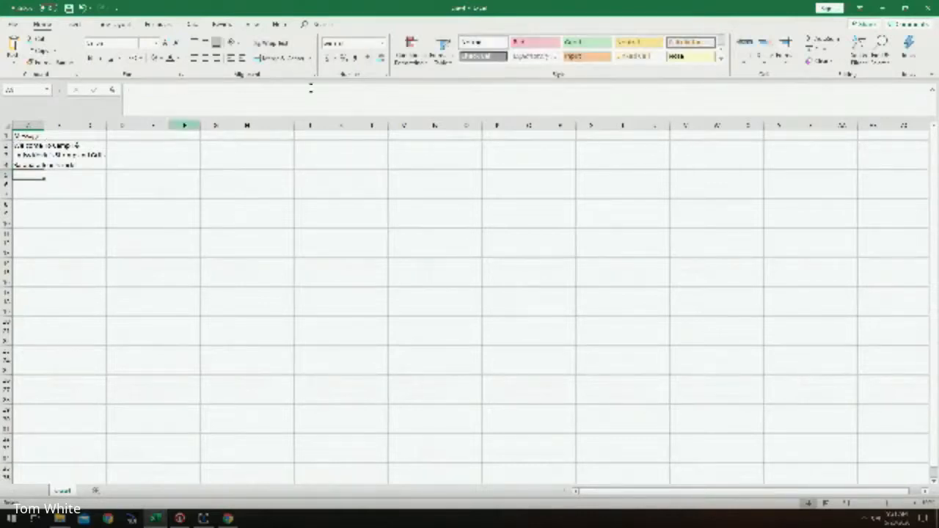
pyautogui.click(905, 8)
pyautogui.click(623, 35)
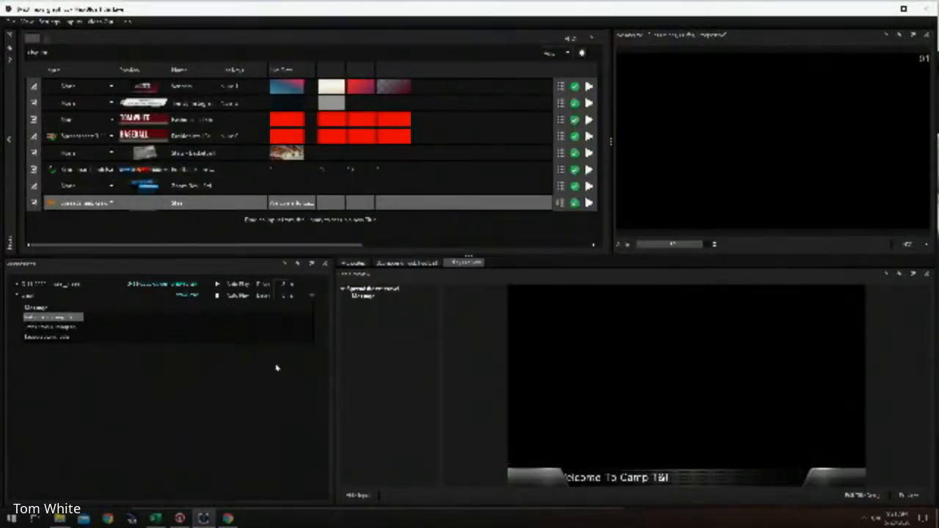
# - Play the spreadsheet-driven crawl on the output, and add a second crawl title from the library to the play list
pyautogui.click(591, 204)
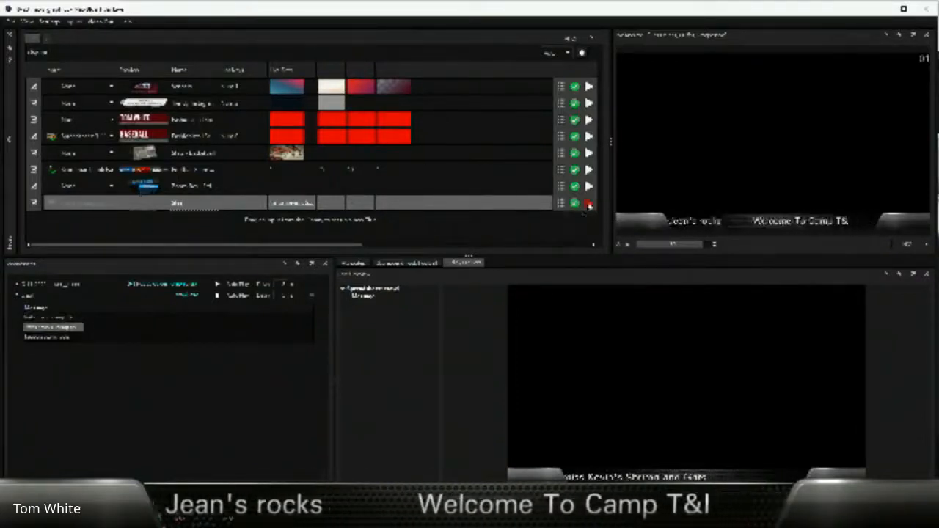
pyautogui.click(10, 137)
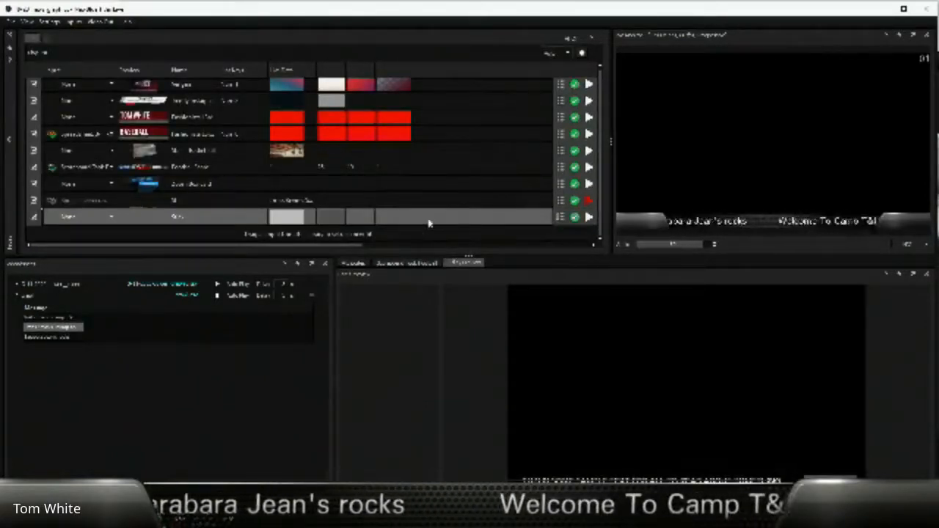
pyautogui.click(16, 296)
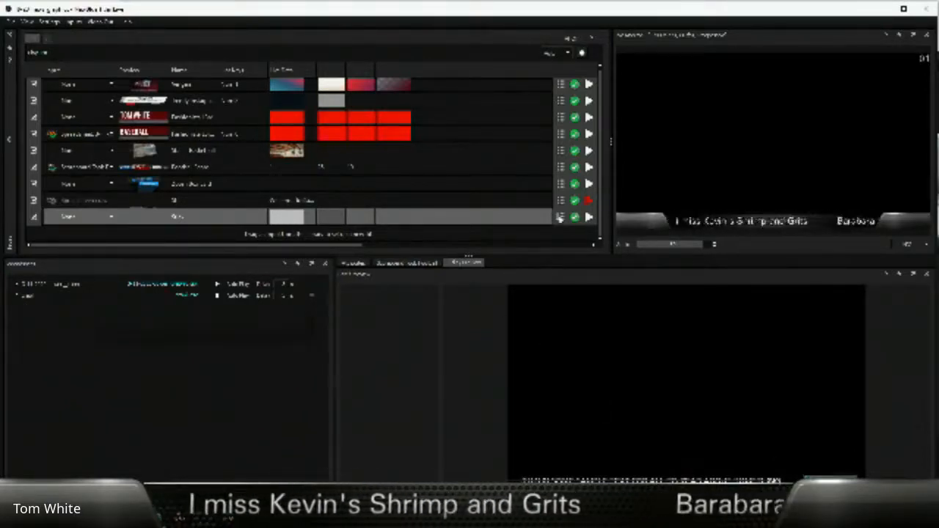
# - Link the second crawl title to a new spreadsheet input, and save its data file as 2nd crawl
pyautogui.click(107, 217)
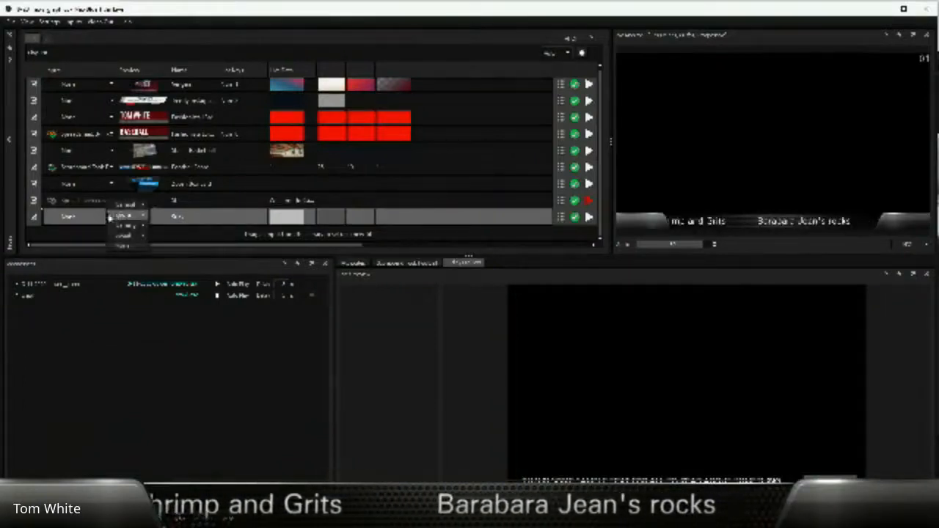
pyautogui.moveTo(126, 205)
pyautogui.moveTo(166, 259)
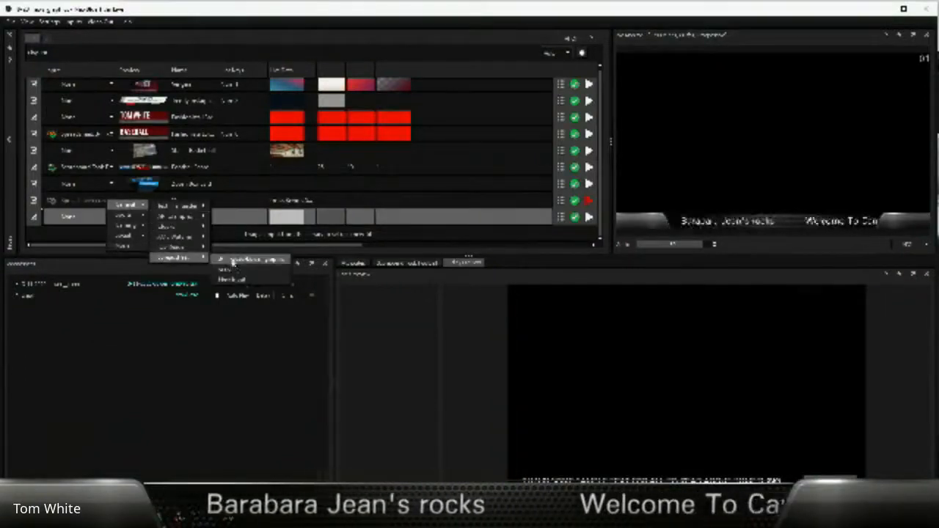
pyautogui.click(245, 280)
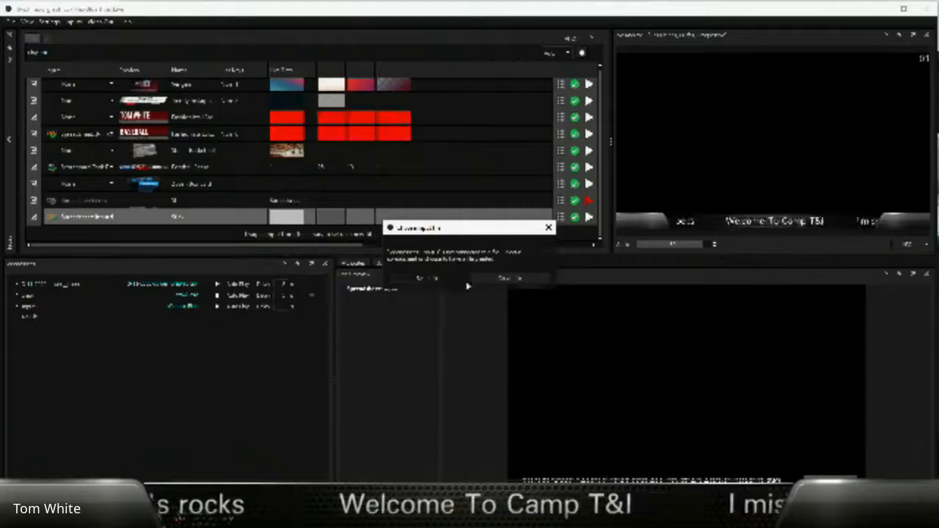
pyautogui.click(508, 279)
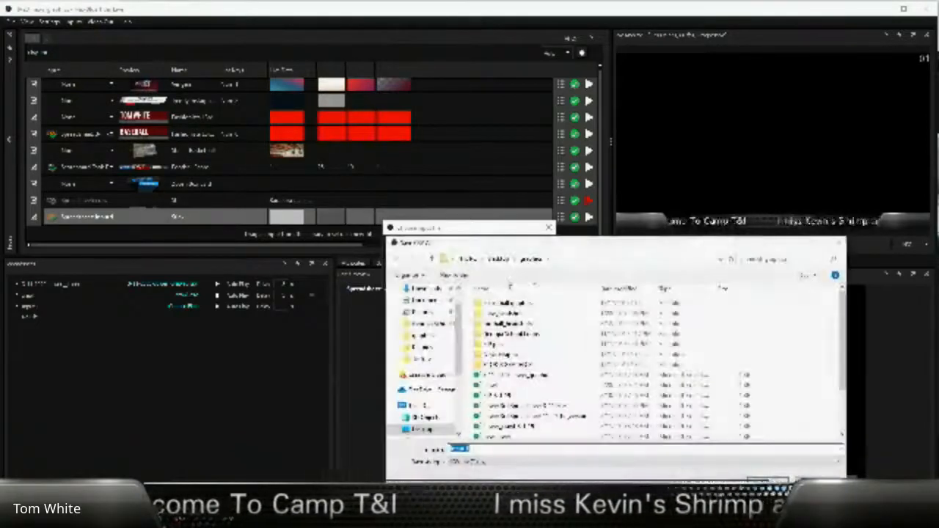
pyautogui.write('Webinar')
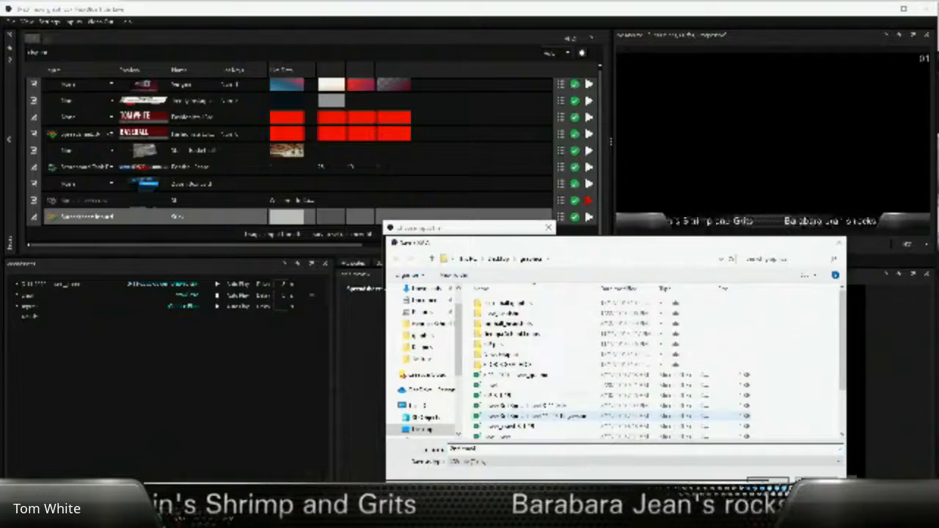
pyautogui.press('Return')
# - Open the 2nd crawl spreadsheet in Excel from File Explorer's recent files
pyautogui.press('super+e')
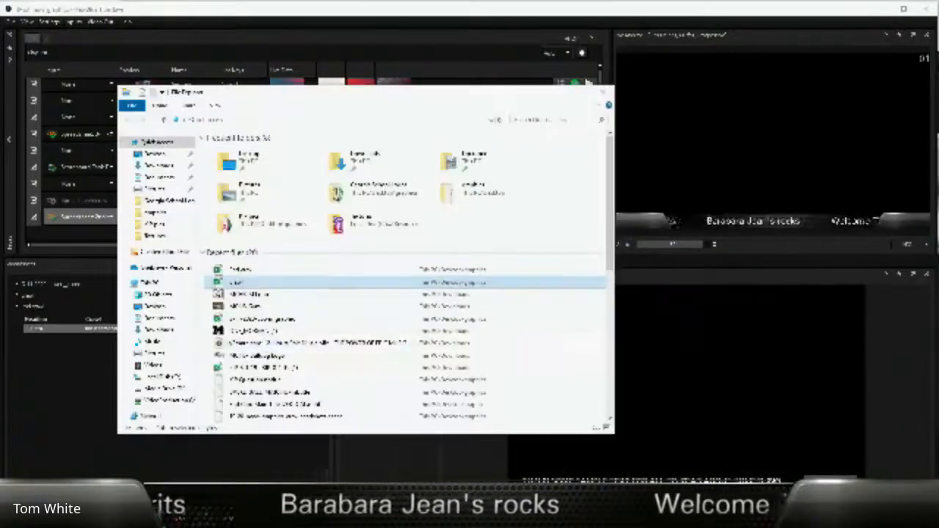
pyautogui.doubleClick(257, 269)
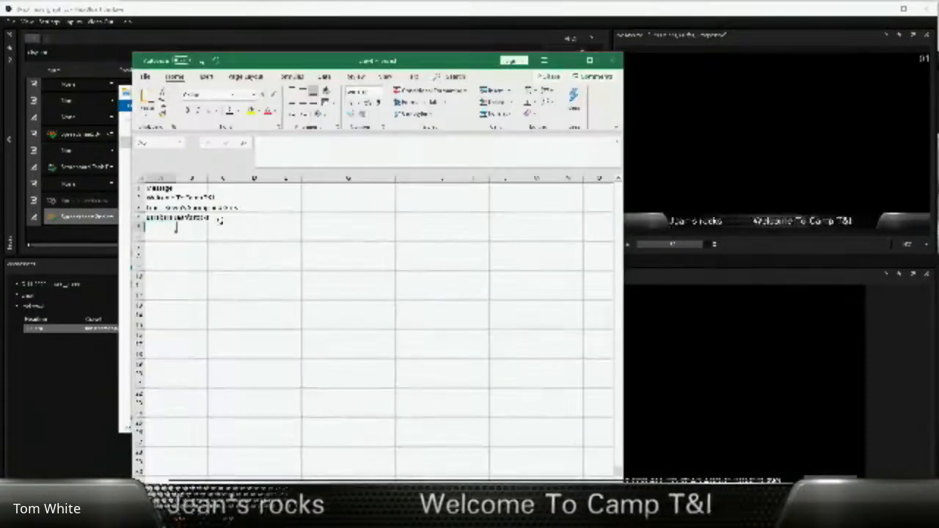
pyautogui.click(600, 61)
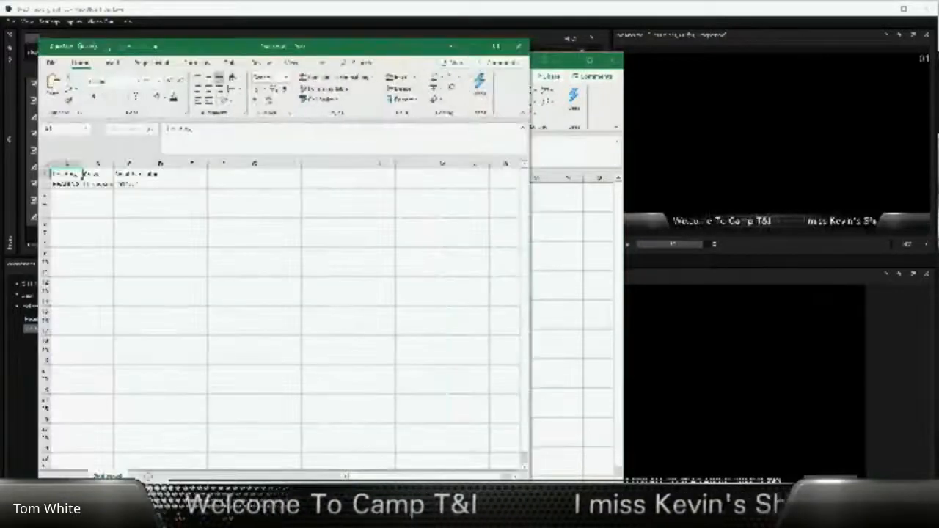
# - In the 2nd crawl spreadsheet, set the first row's heading to Football, crawl to Game tomorrow at home 7PM, and small bar color to #ff0000
pyautogui.click(496, 46)
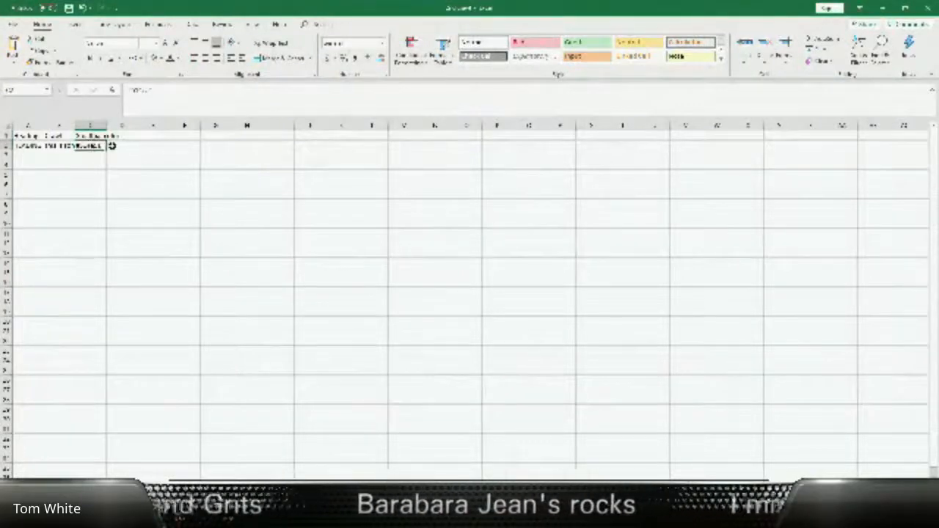
pyautogui.write('1-1-18')
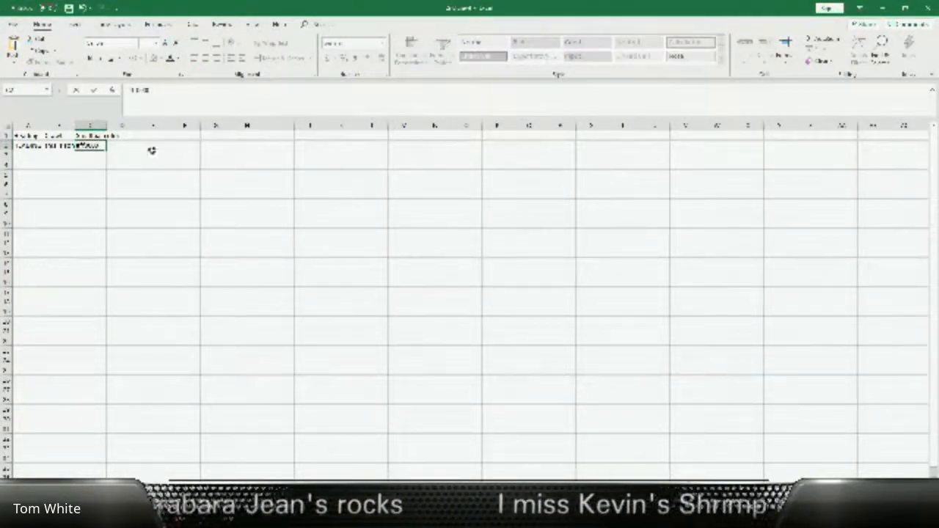
pyautogui.click(19, 147)
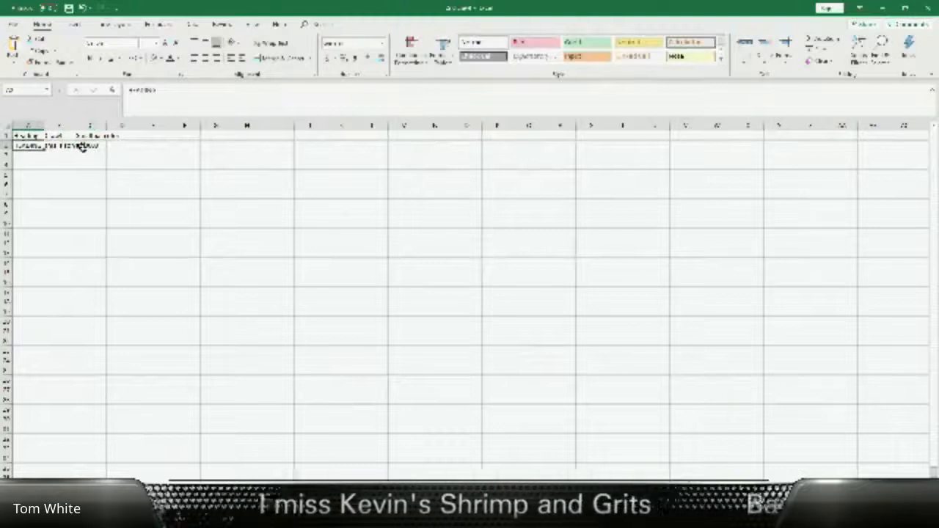
pyautogui.write('football')
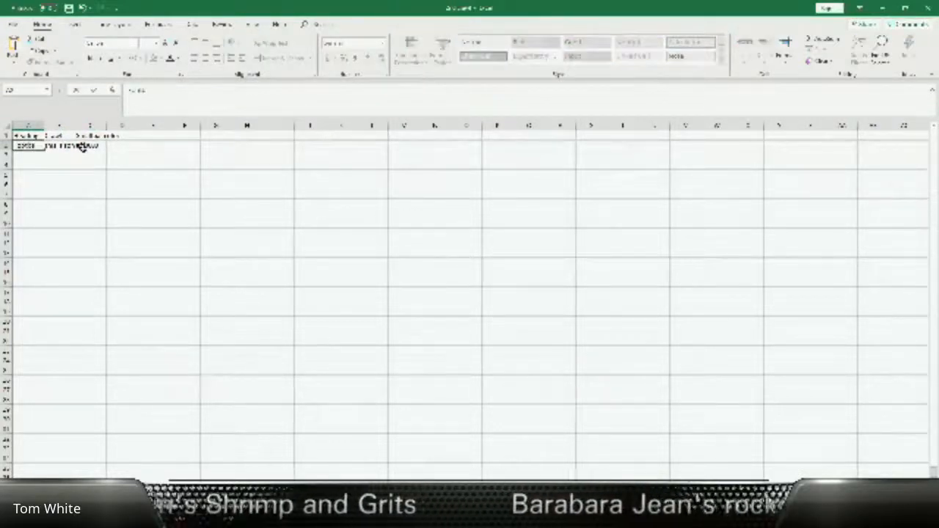
pyautogui.press('Tab')
pyautogui.write('18 Lakeview')
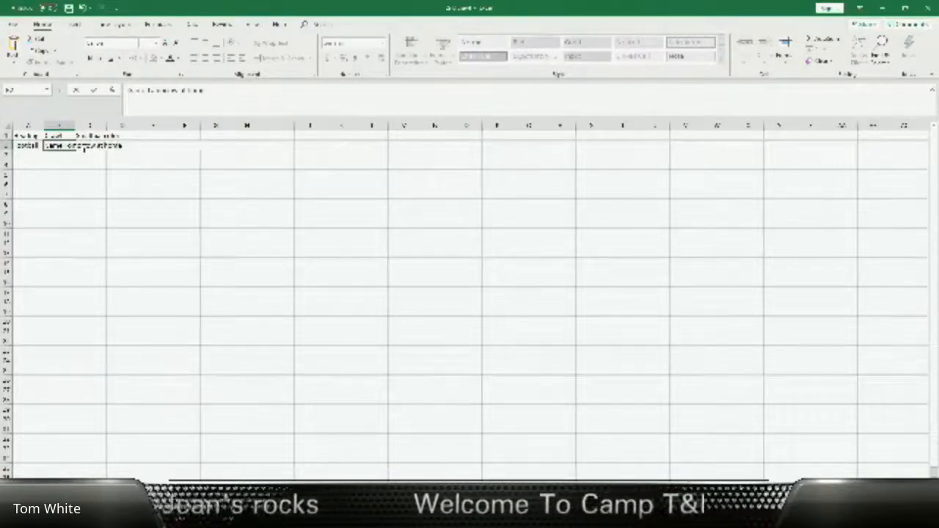
pyautogui.press('Return')
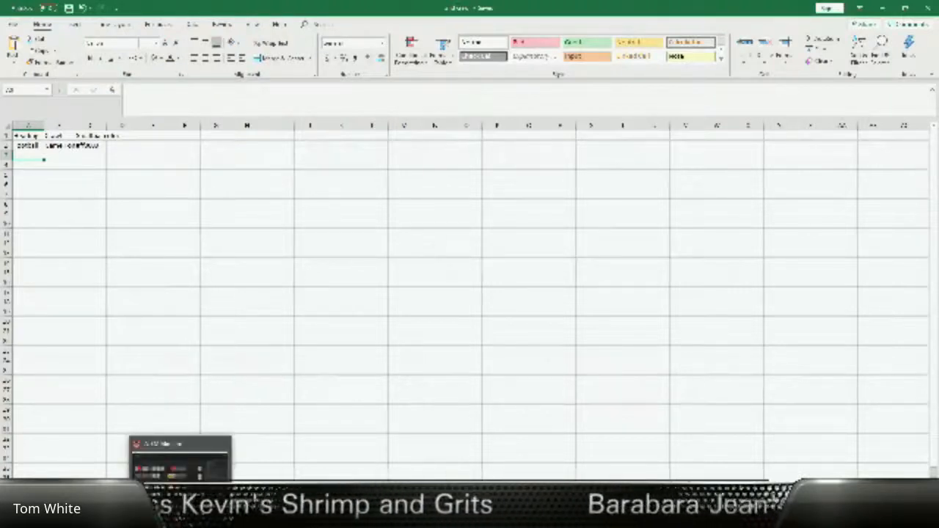
# - Return to Titler Live and play the spreadsheet-driven second crawl on the output
pyautogui.moveTo(156, 514)
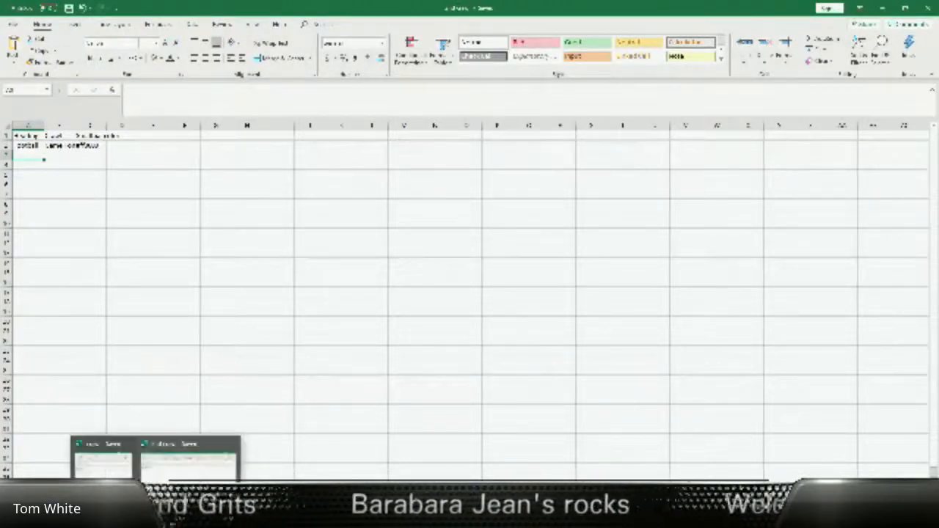
pyautogui.click(183, 450)
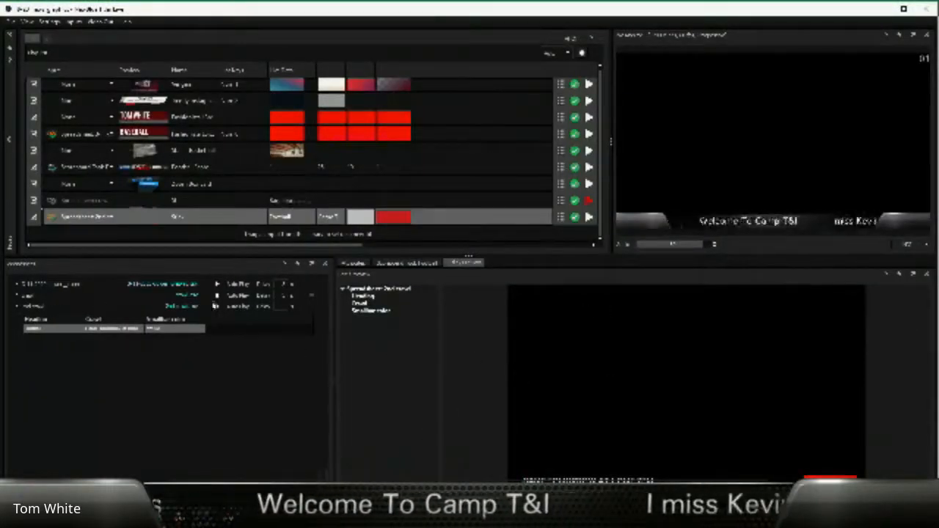
pyautogui.click(589, 218)
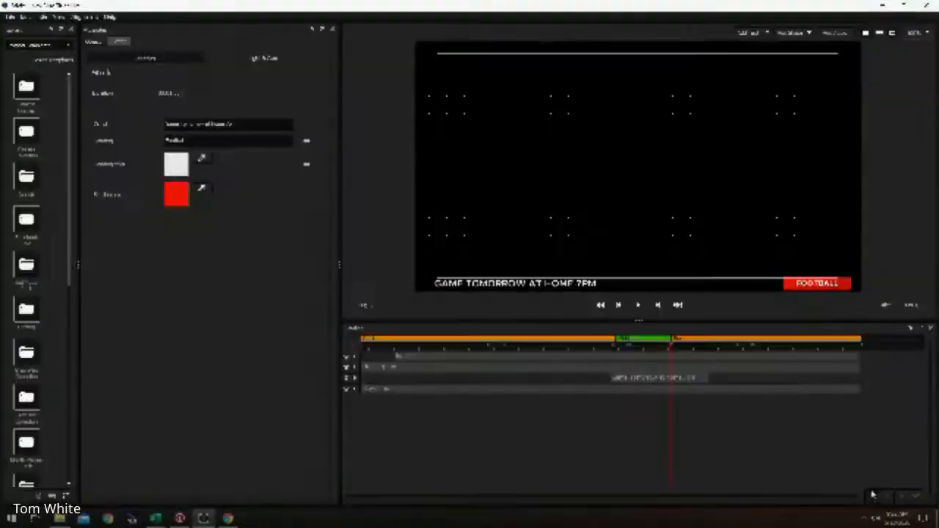
# - Move the Football heading text together with its red box to the left end of the crawl strip in the title editor
pyautogui.click(474, 362)
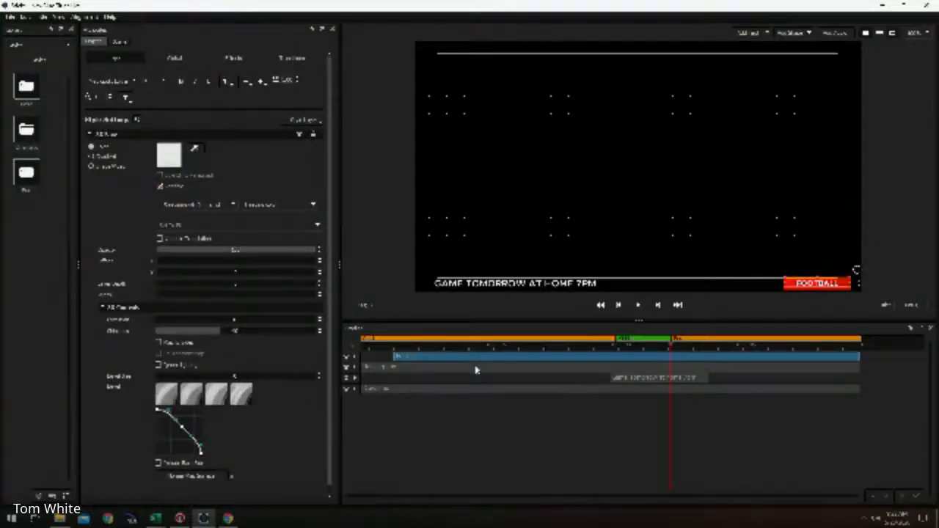
pyautogui.click(475, 368)
pyautogui.moveTo(791, 283); pyautogui.dragTo(439, 283)
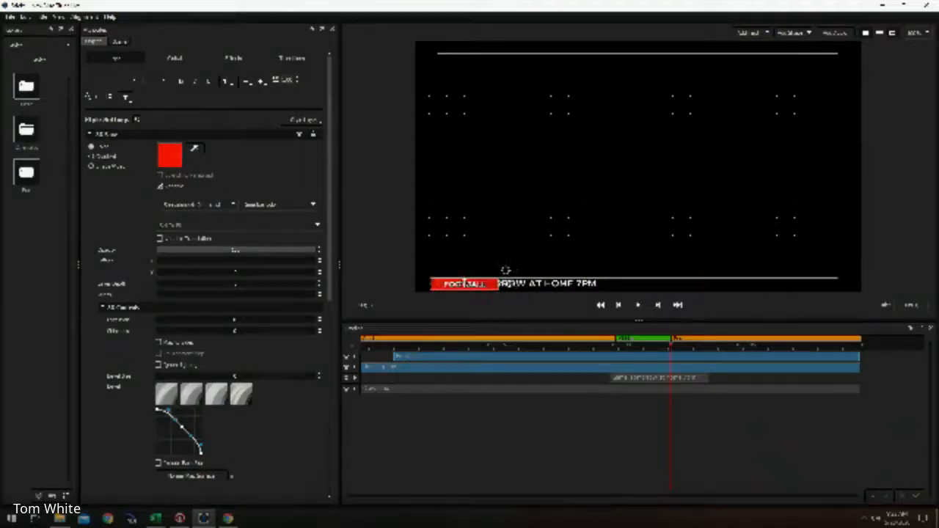
# - Shift the crawl text and its black bar right so they begin directly beside the red heading box
pyautogui.click(638, 388)
pyautogui.moveTo(791, 270); pyautogui.dragTo(855, 272)
pyautogui.click(668, 279)
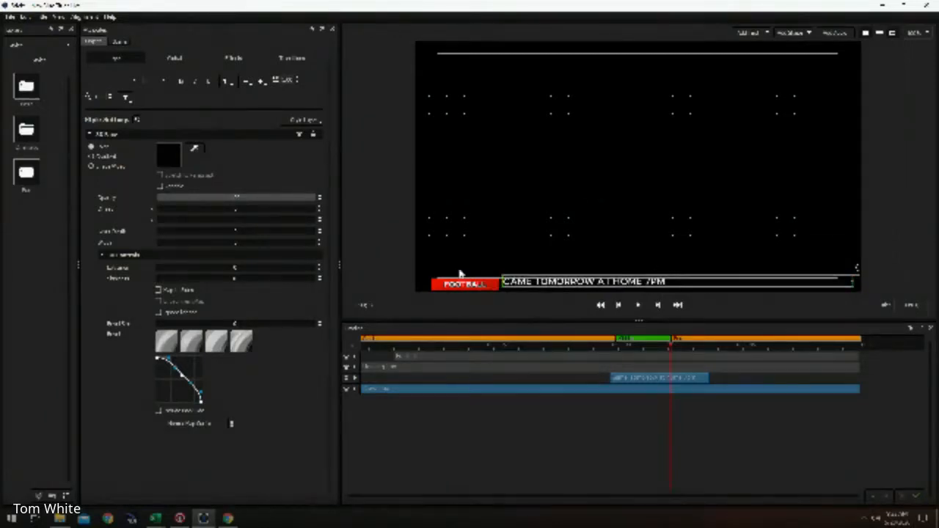
# - Try to raise the Football heading text within its red box
pyautogui.click(581, 362)
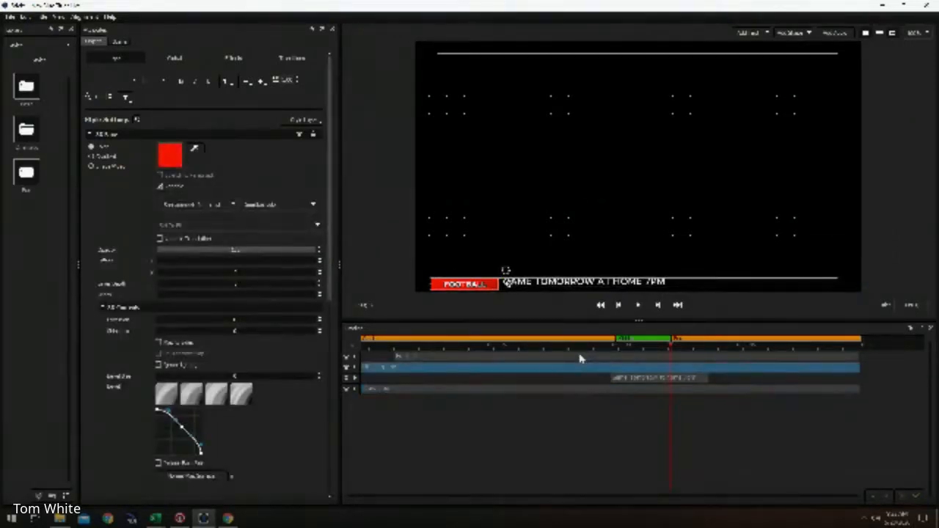
pyautogui.click(580, 358)
pyautogui.click(581, 368)
pyautogui.click(562, 357)
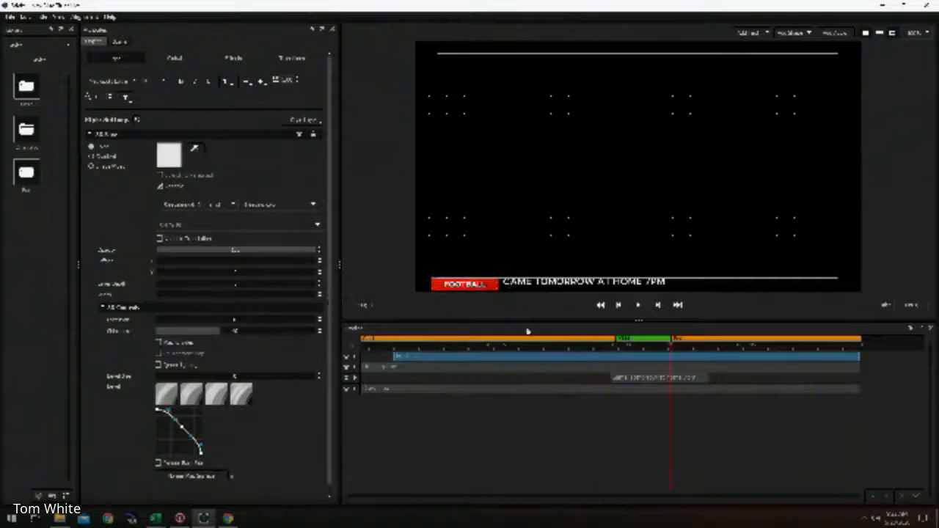
pyautogui.click(493, 279)
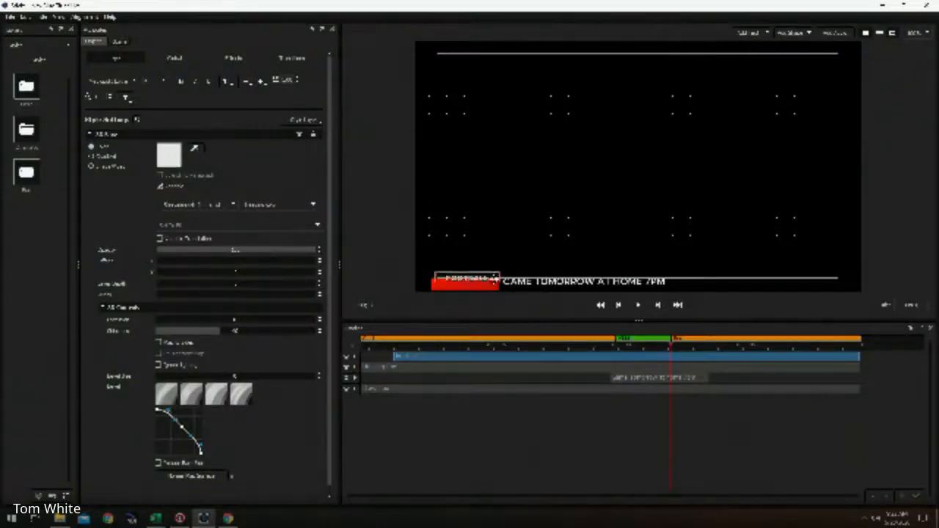
pyautogui.click(492, 327)
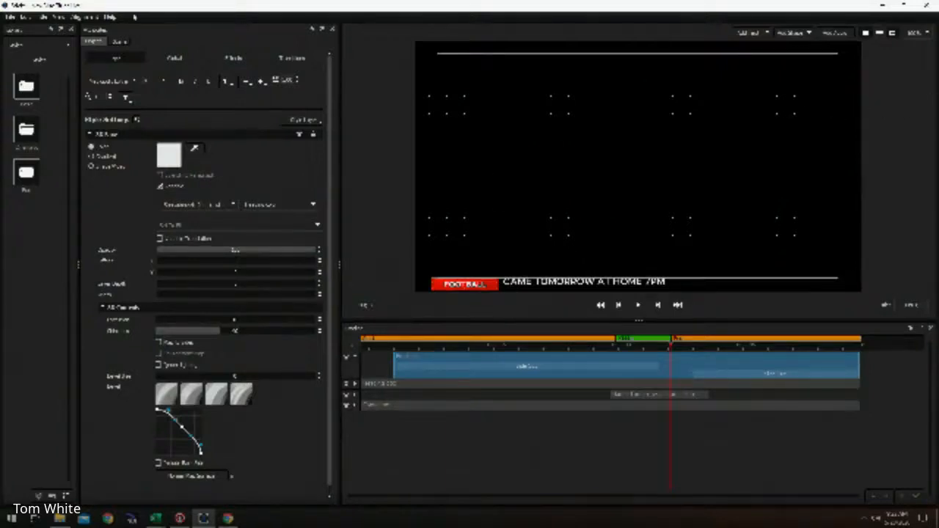
# - Set the preview background to Alpha Checkerboard, and move the Football heading and red box up and right to line up with the black crawl bar
pyautogui.click(58, 16)
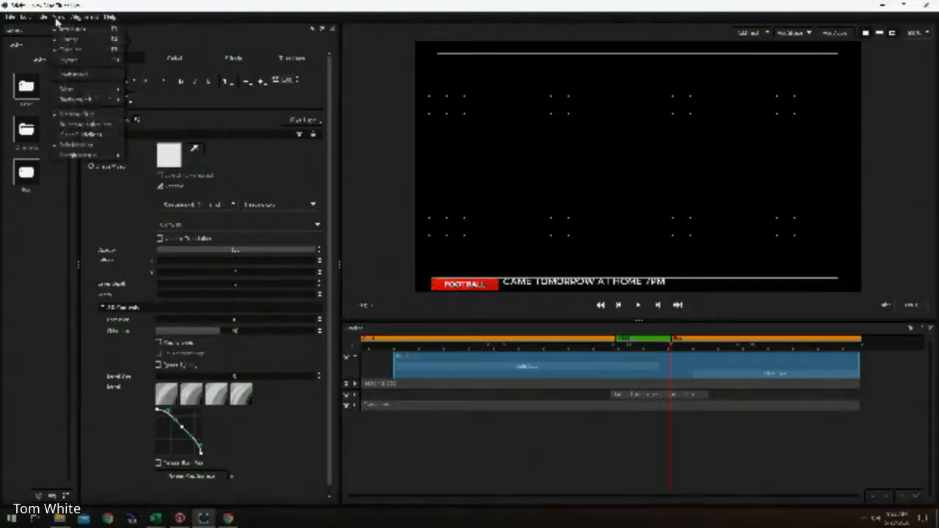
pyautogui.click(95, 116)
pyautogui.click(58, 16)
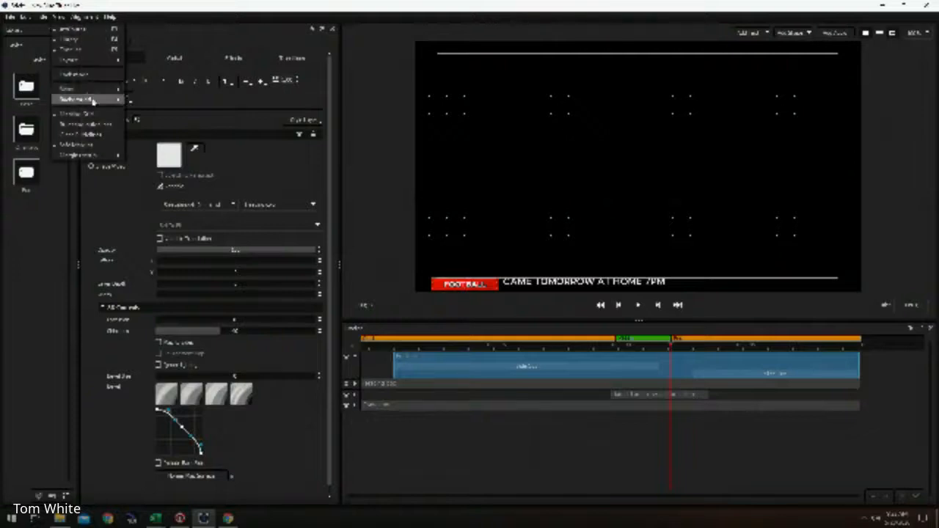
pyautogui.moveTo(92, 98)
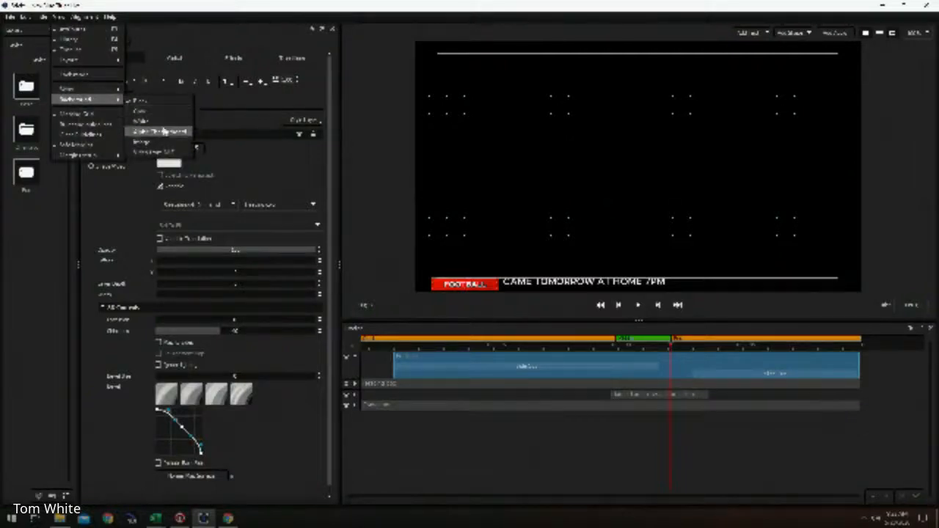
pyautogui.click(168, 132)
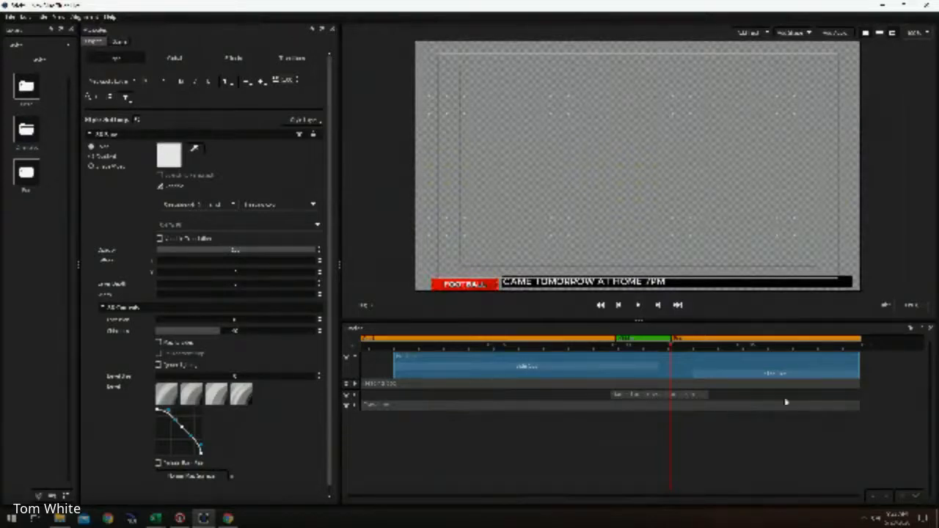
pyautogui.click(715, 382)
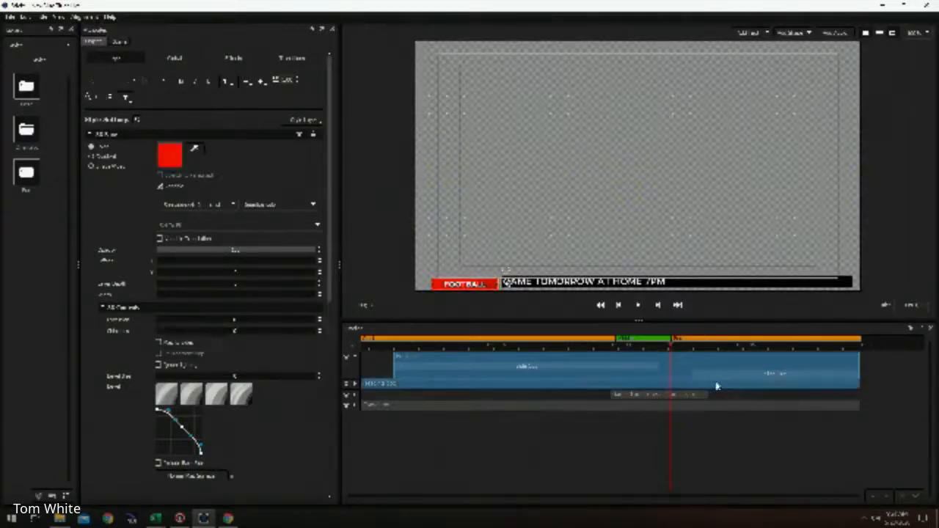
pyautogui.moveTo(484, 275); pyautogui.dragTo(510, 269)
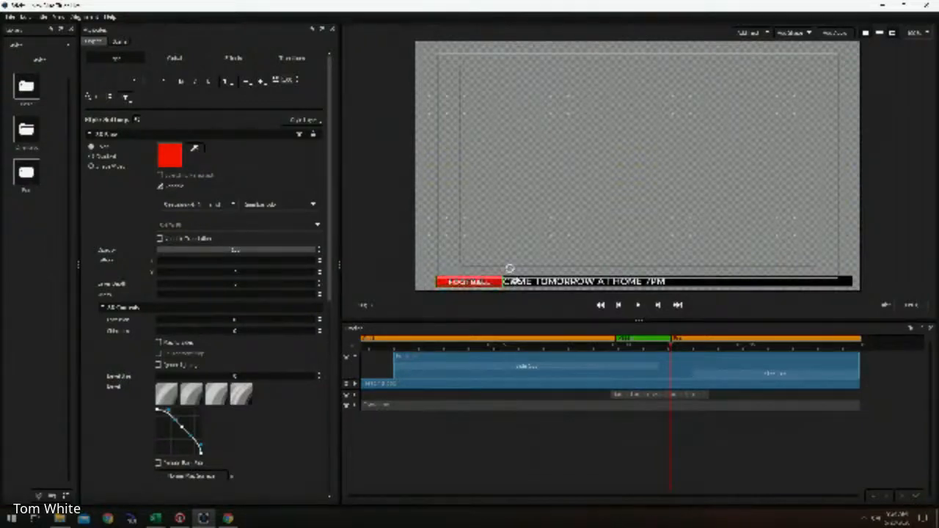
# - Select the crawl text layer and check its playback settings in the object attributes
pyautogui.click(637, 405)
pyautogui.click(634, 395)
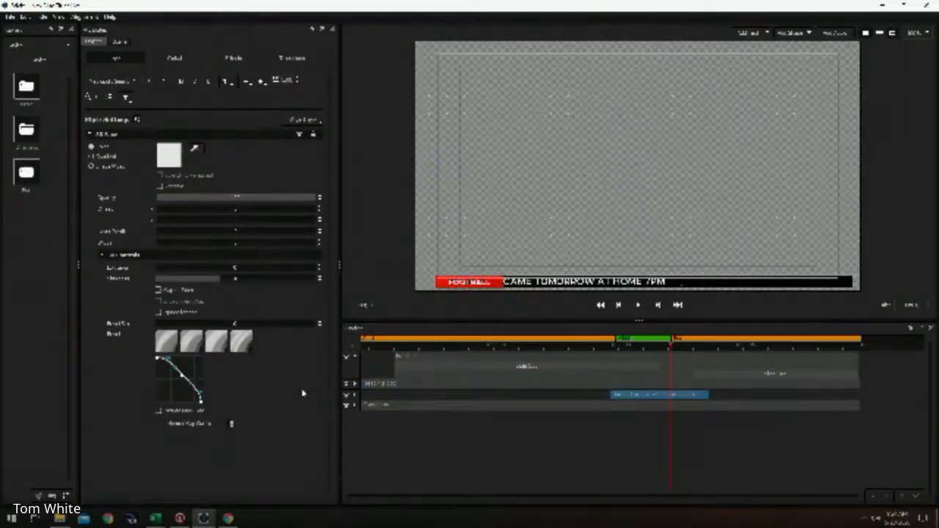
pyautogui.click(187, 63)
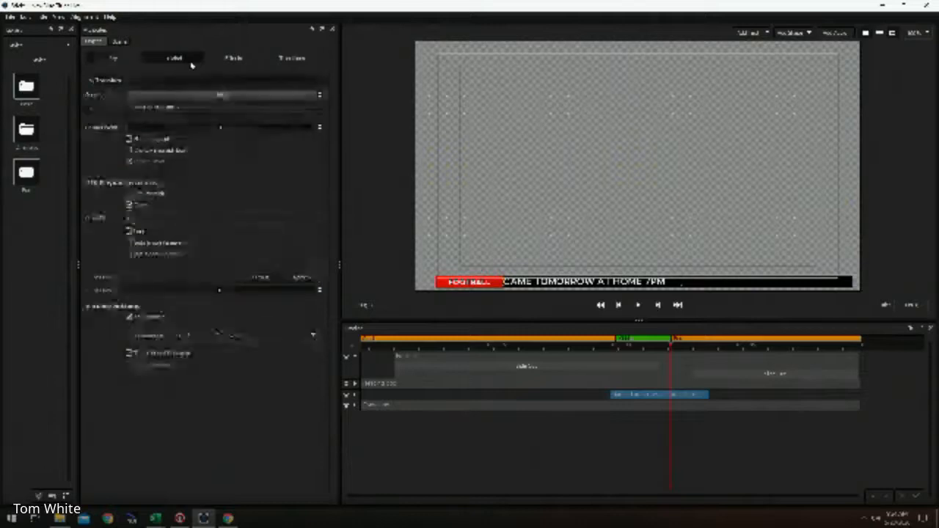
pyautogui.click(130, 206)
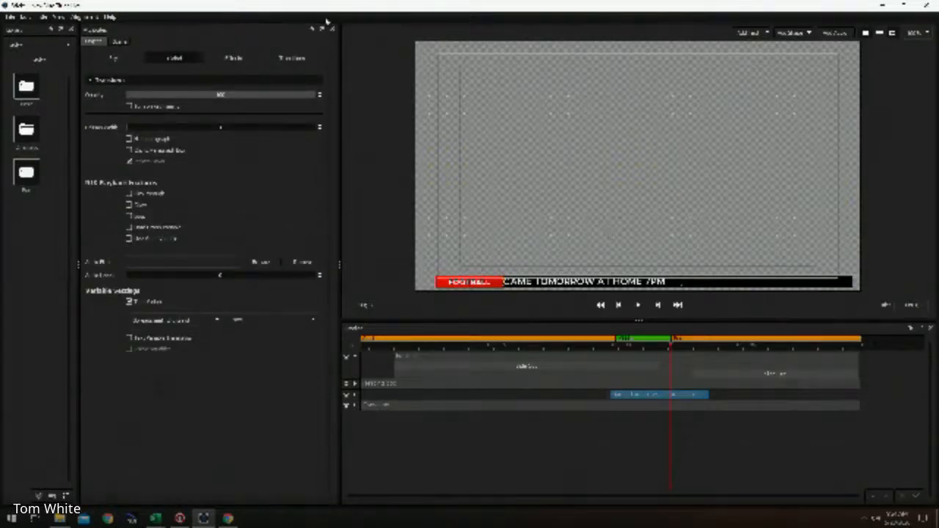
# - Close the title editor, saving the layout changes, and play the updated second crawl on the output
pyautogui.click(923, 6)
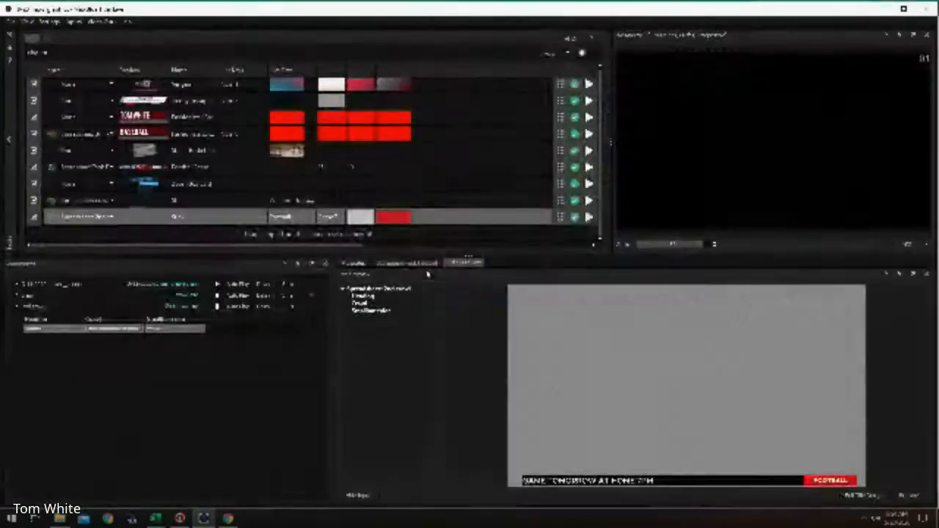
pyautogui.click(428, 270)
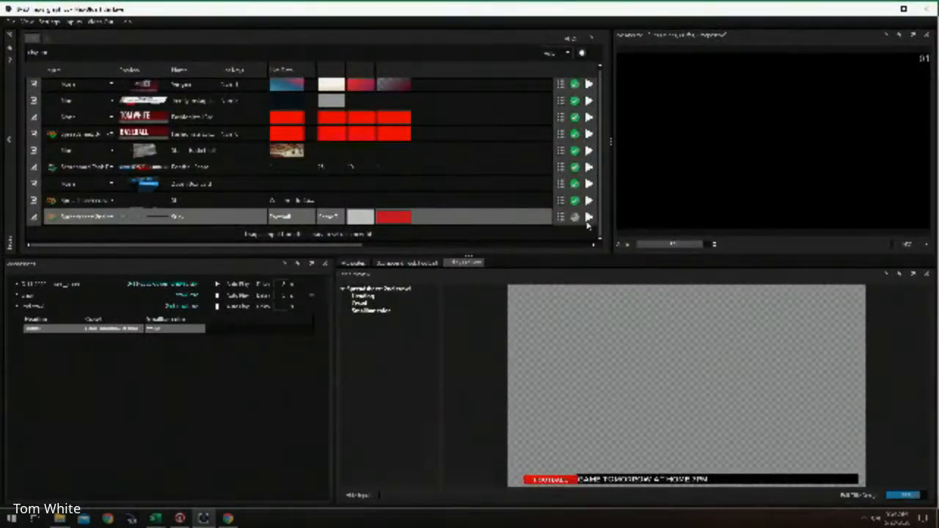
pyautogui.click(590, 217)
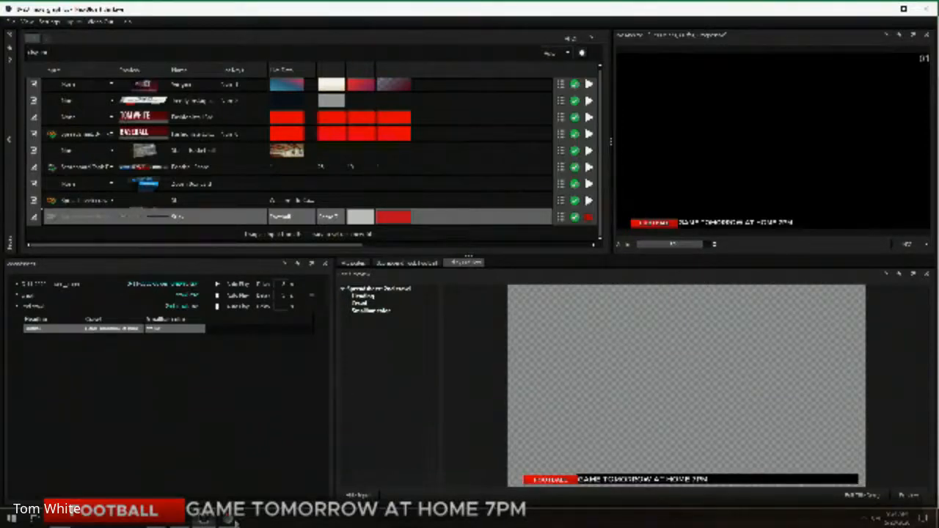
# - Switch to the 2nd crawl workbook in Excel, add a Softball row reading "Wins at Monroe Area" with the Football row's red color code, and save
pyautogui.moveTo(205, 521)
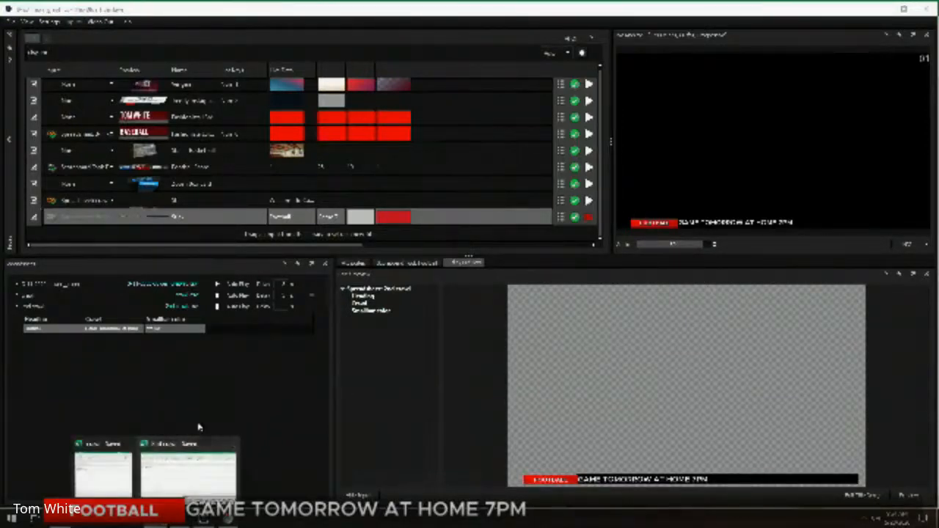
pyautogui.click(190, 467)
pyautogui.click(38, 161)
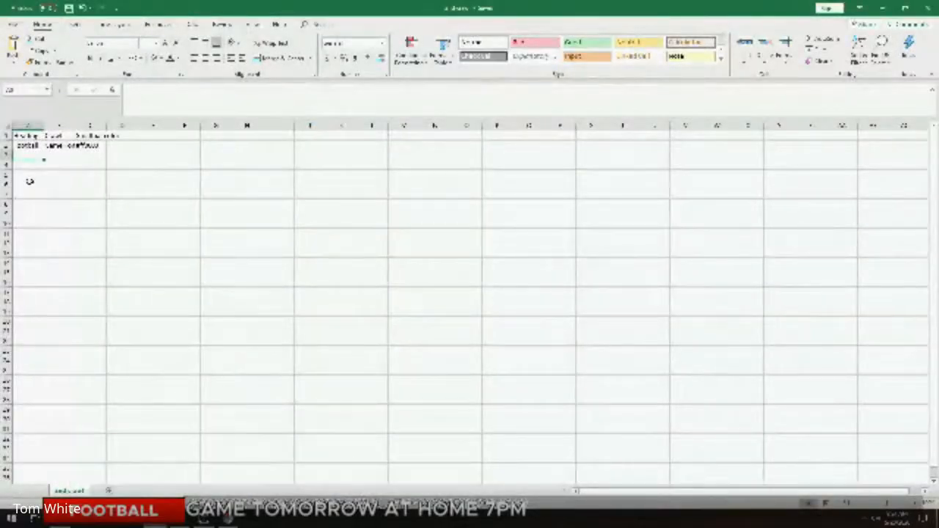
pyautogui.write('Softba')
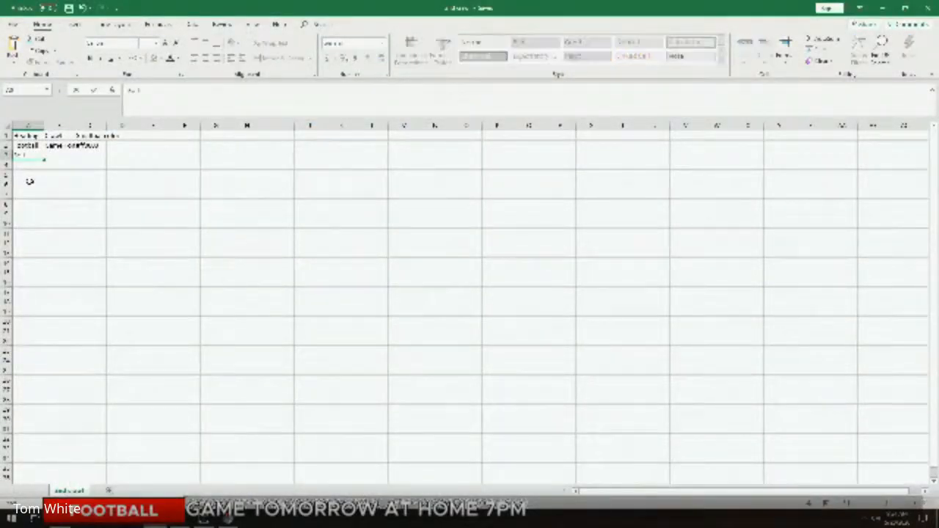
pyautogui.write('ll')
pyautogui.press('Tab')
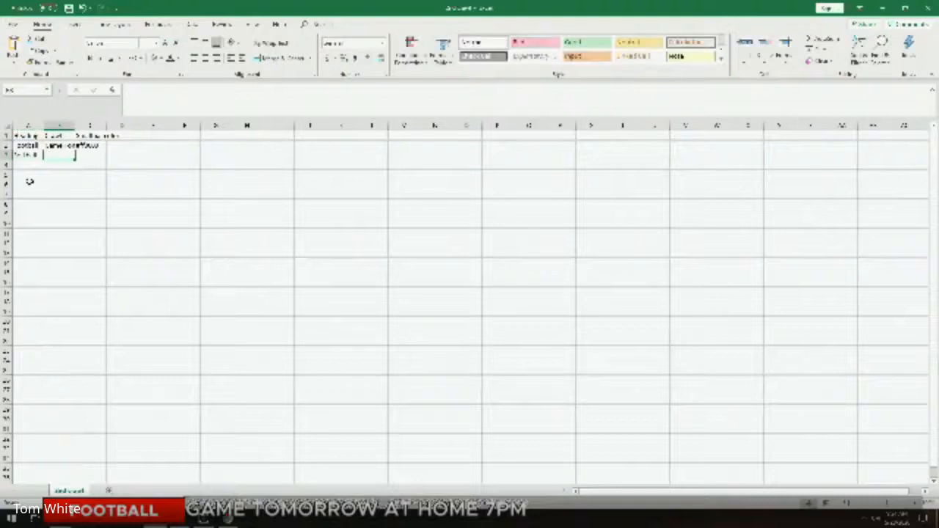
pyautogui.write('Game Monday 7pm')
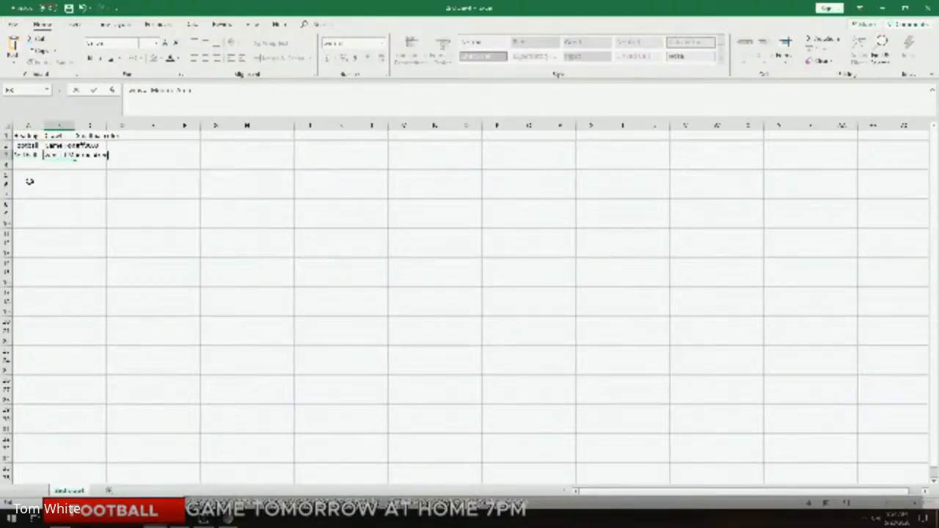
pyautogui.press('Tab')
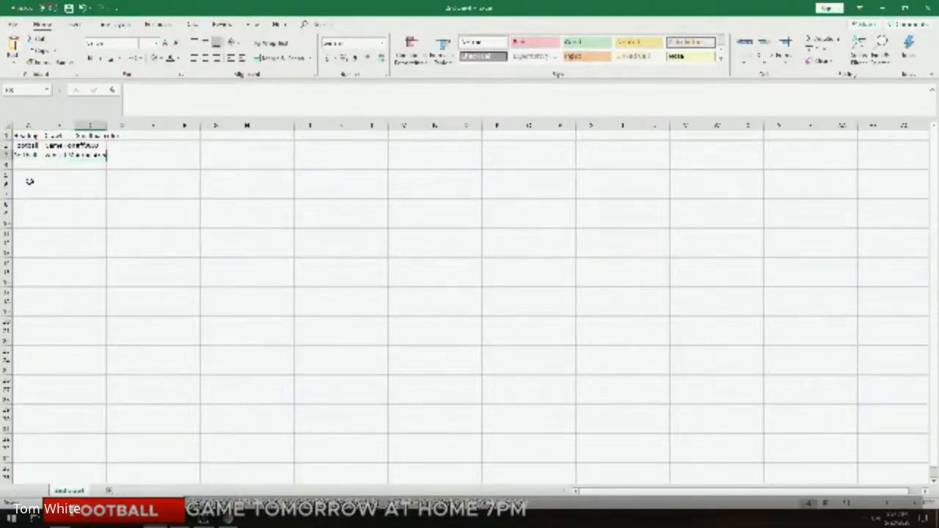
pyautogui.write('7pm')
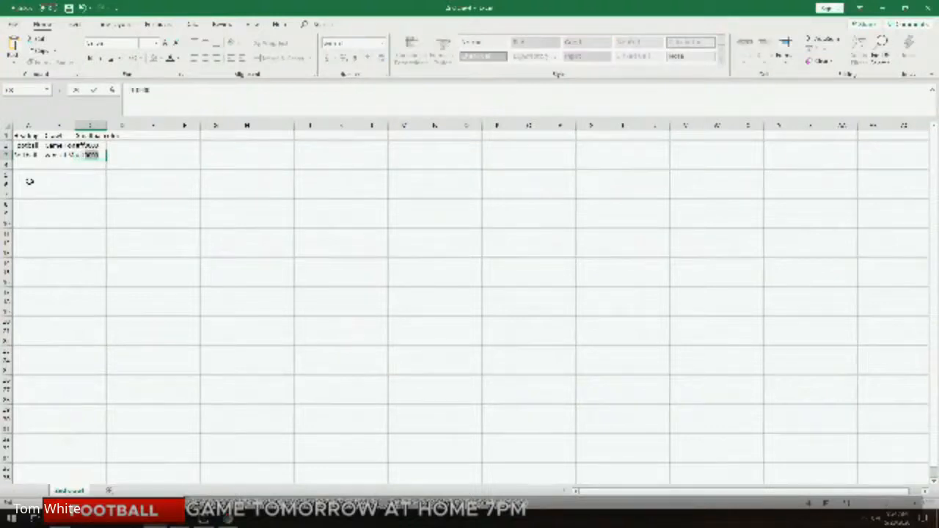
pyautogui.press('Return')
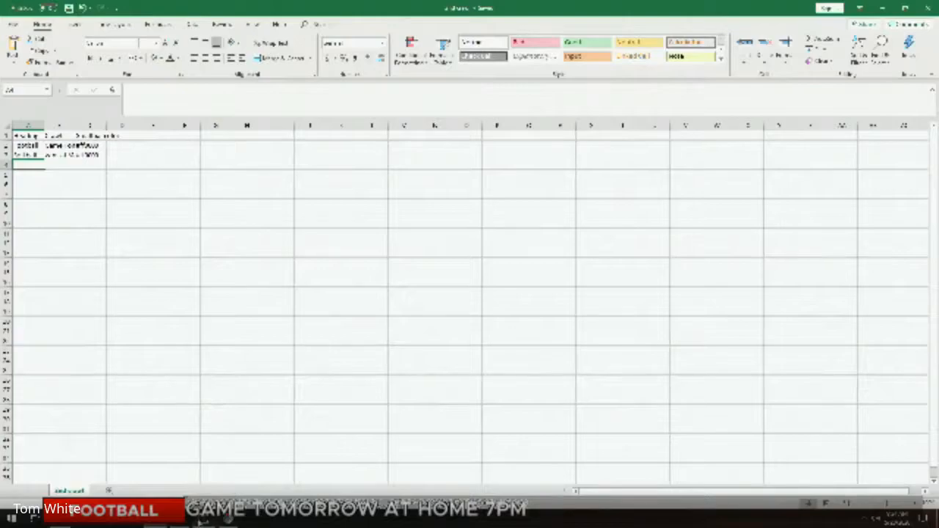
# - Switch back to NewBlue Titler Live, cycle the second crawl between its Softball and Football rows, and collapse its spreadsheet data
pyautogui.click(198, 522)
pyautogui.click(192, 343)
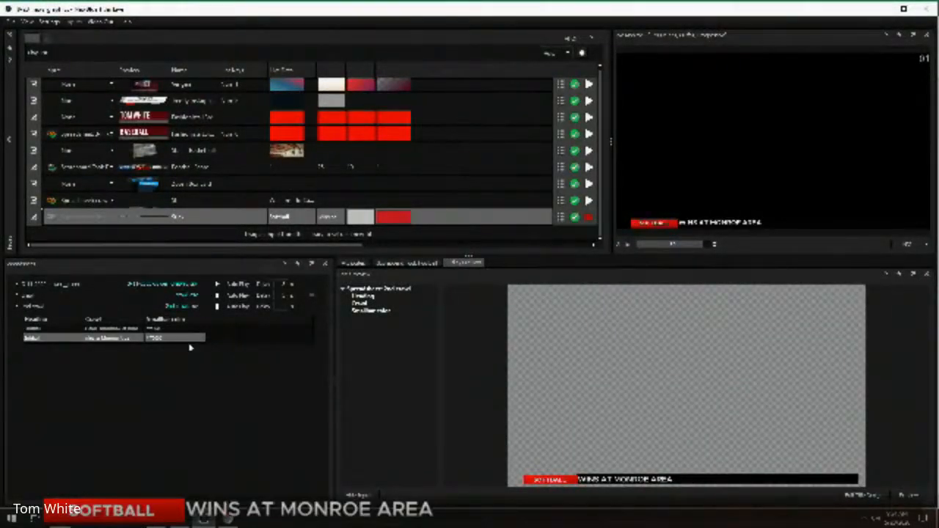
pyautogui.press('Up')
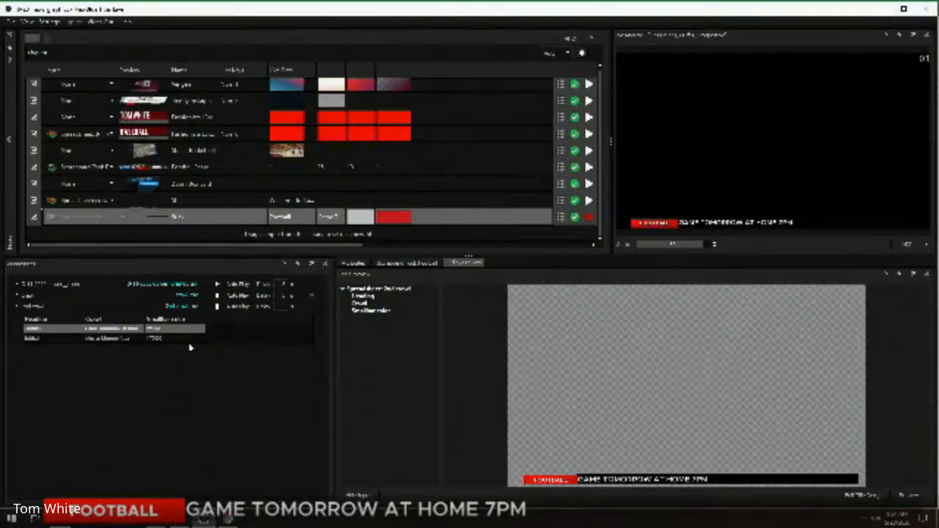
pyautogui.press('Down')
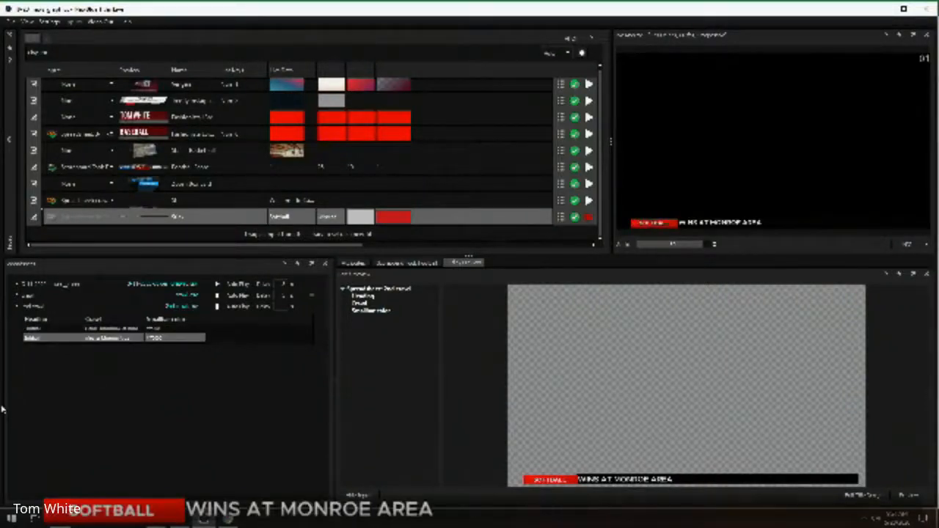
pyautogui.press('Up')
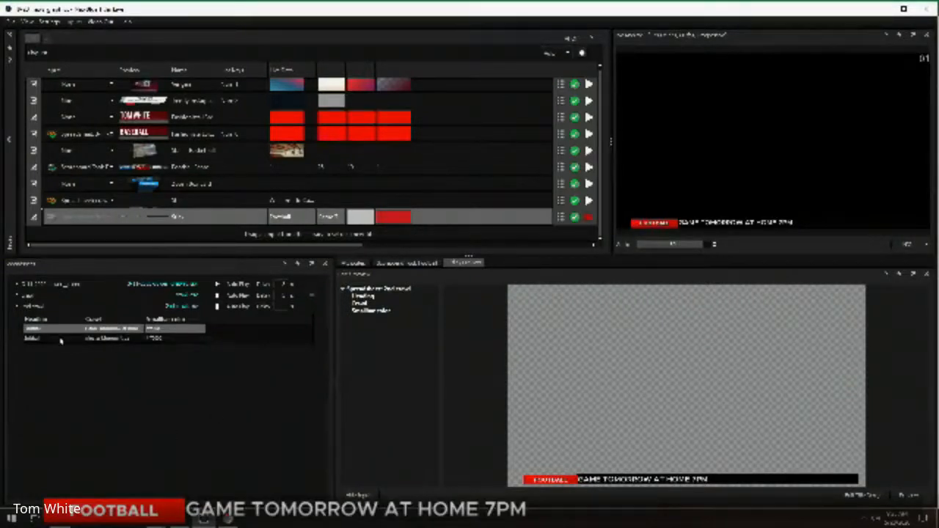
pyautogui.click(17, 307)
# - Browse the design template collections and add the Man Cave title to the end of the playlist
pyautogui.click(14, 146)
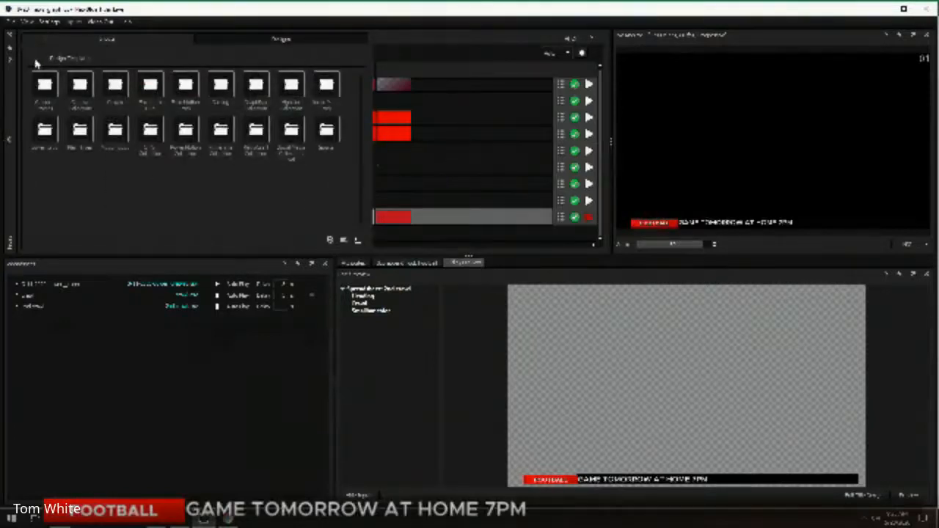
pyautogui.doubleClick(262, 131)
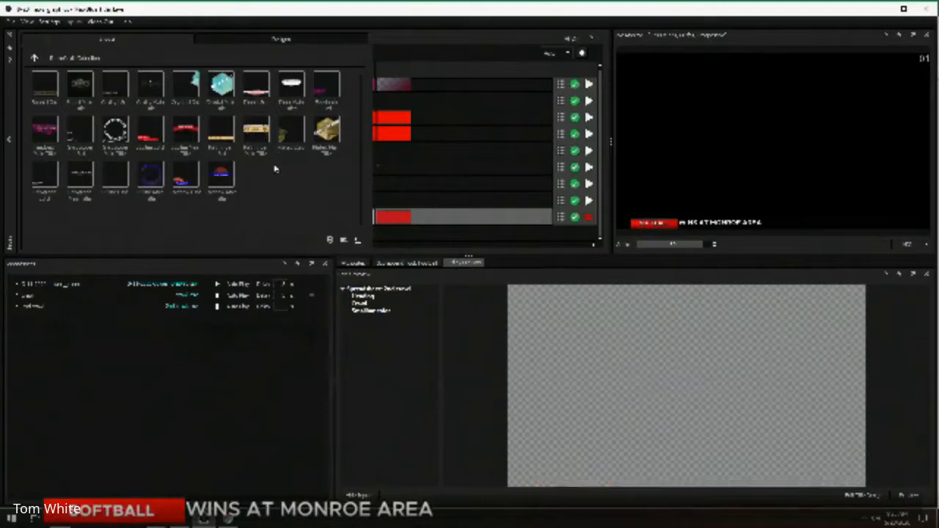
pyautogui.click(33, 58)
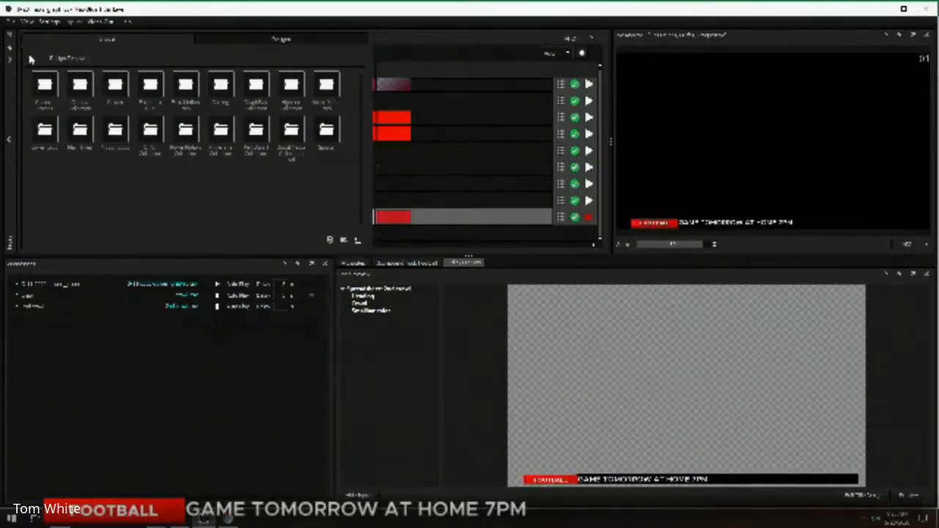
pyautogui.doubleClick(322, 90)
pyautogui.moveTo(222, 97)
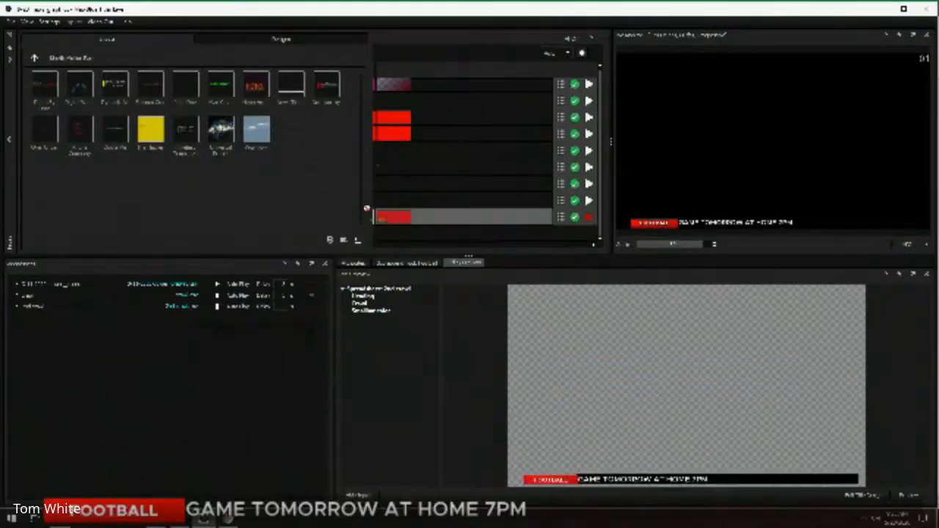
pyautogui.moveTo(419, 238); pyautogui.dragTo(415, 235)
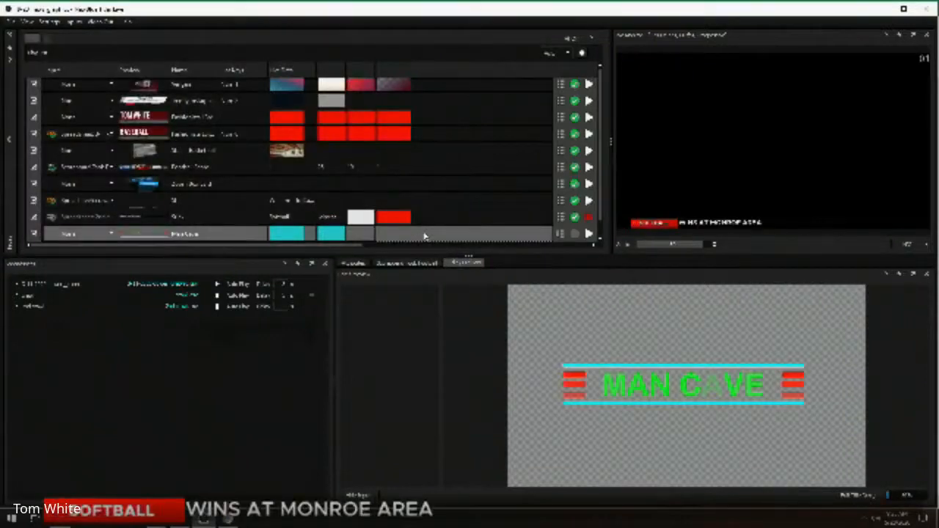
# - Play the Man Cave title on the output over the running crawl, take it off, and play it again
pyautogui.click(589, 234)
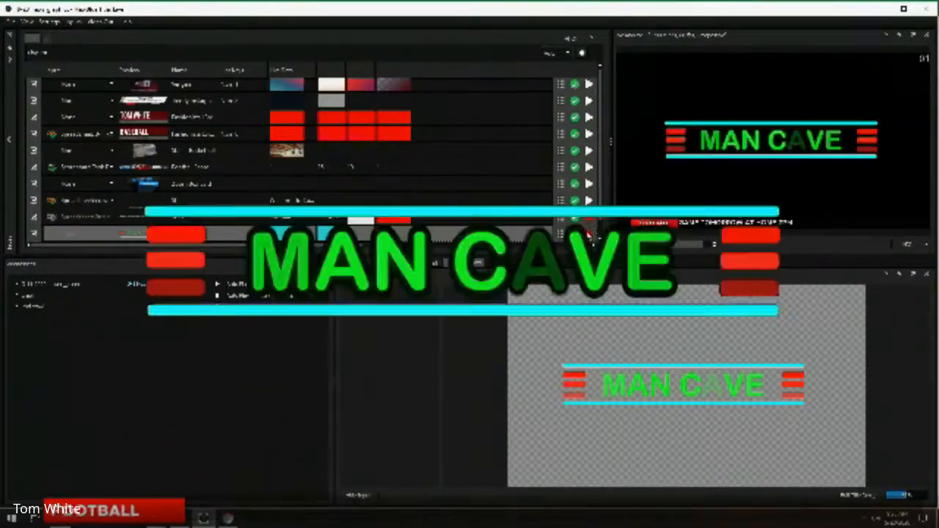
pyautogui.click(592, 236)
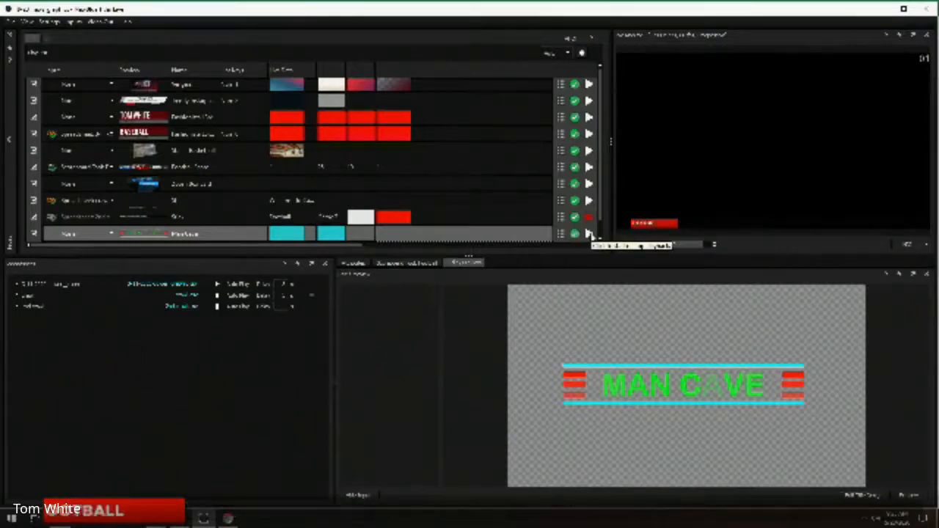
pyautogui.click(590, 233)
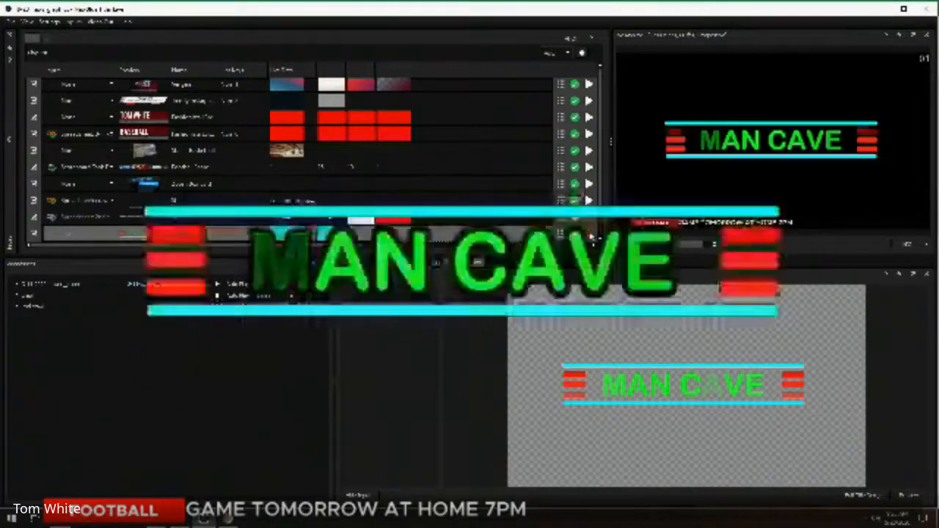